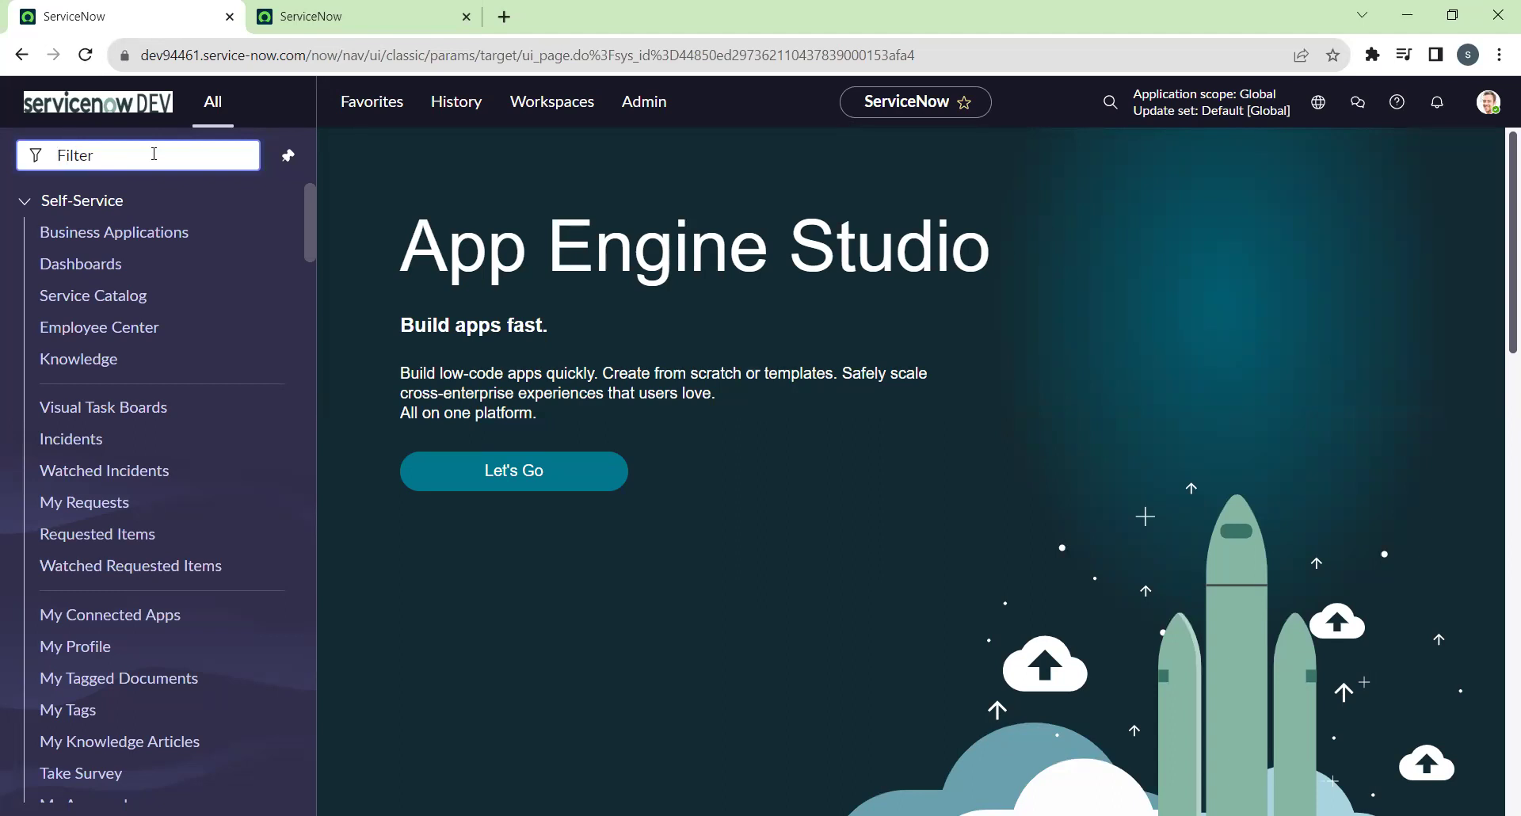
Find the Local Update Sets module and open its list of update sets.
text(local)
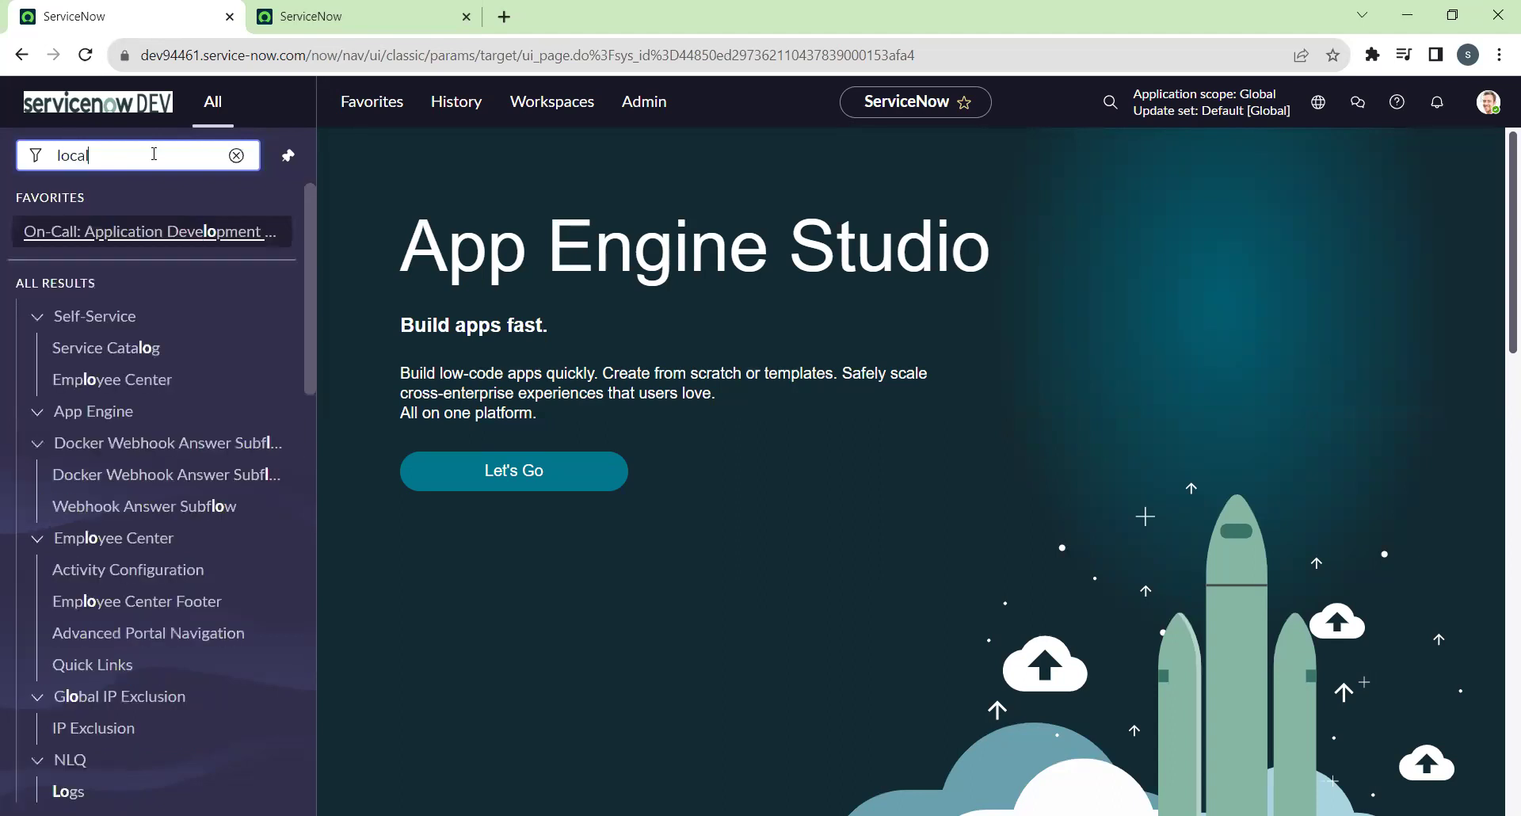
text( updat)
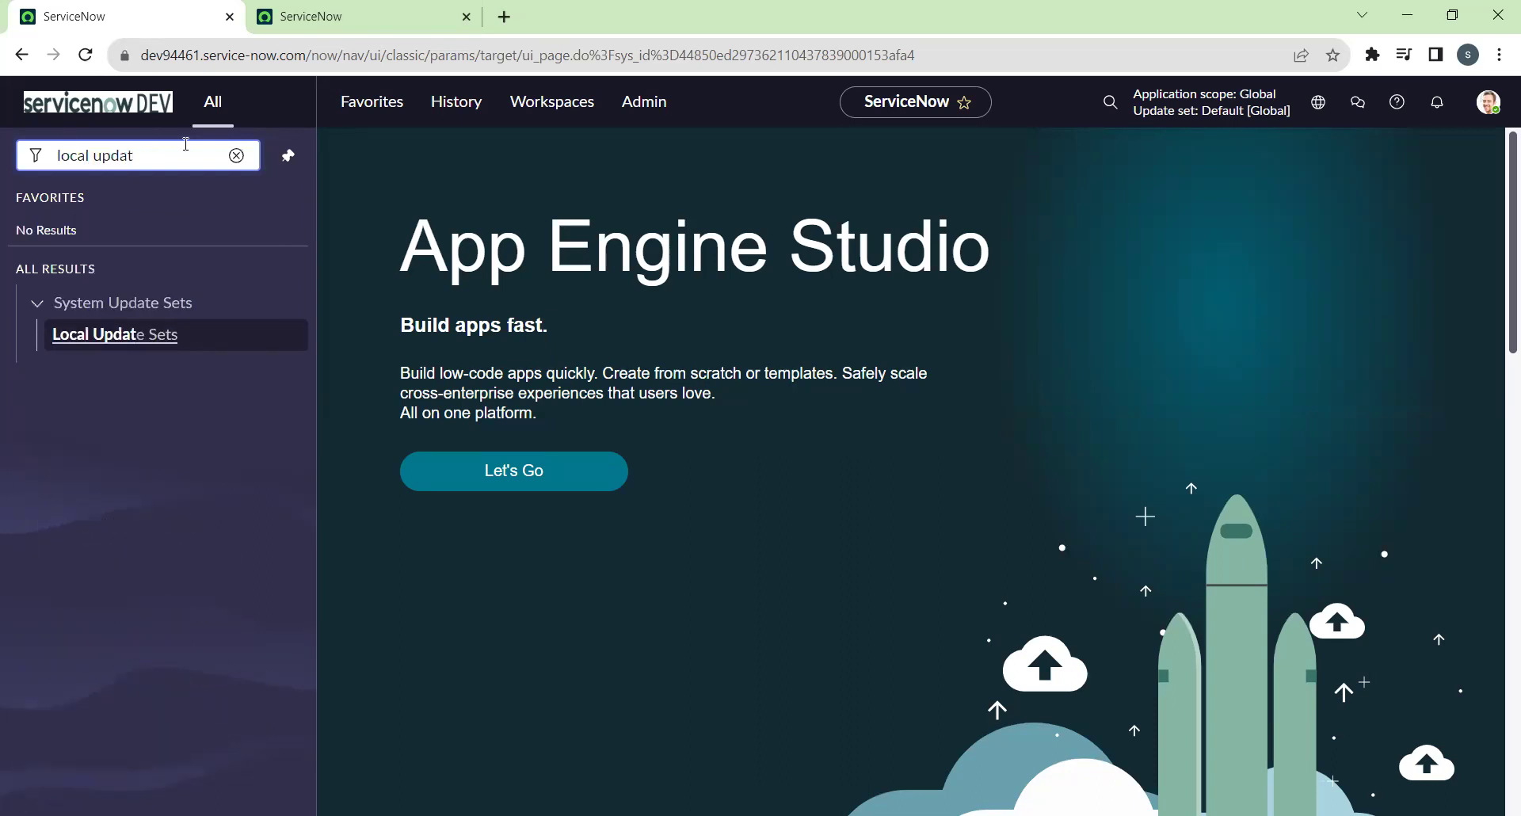
click(117, 348)
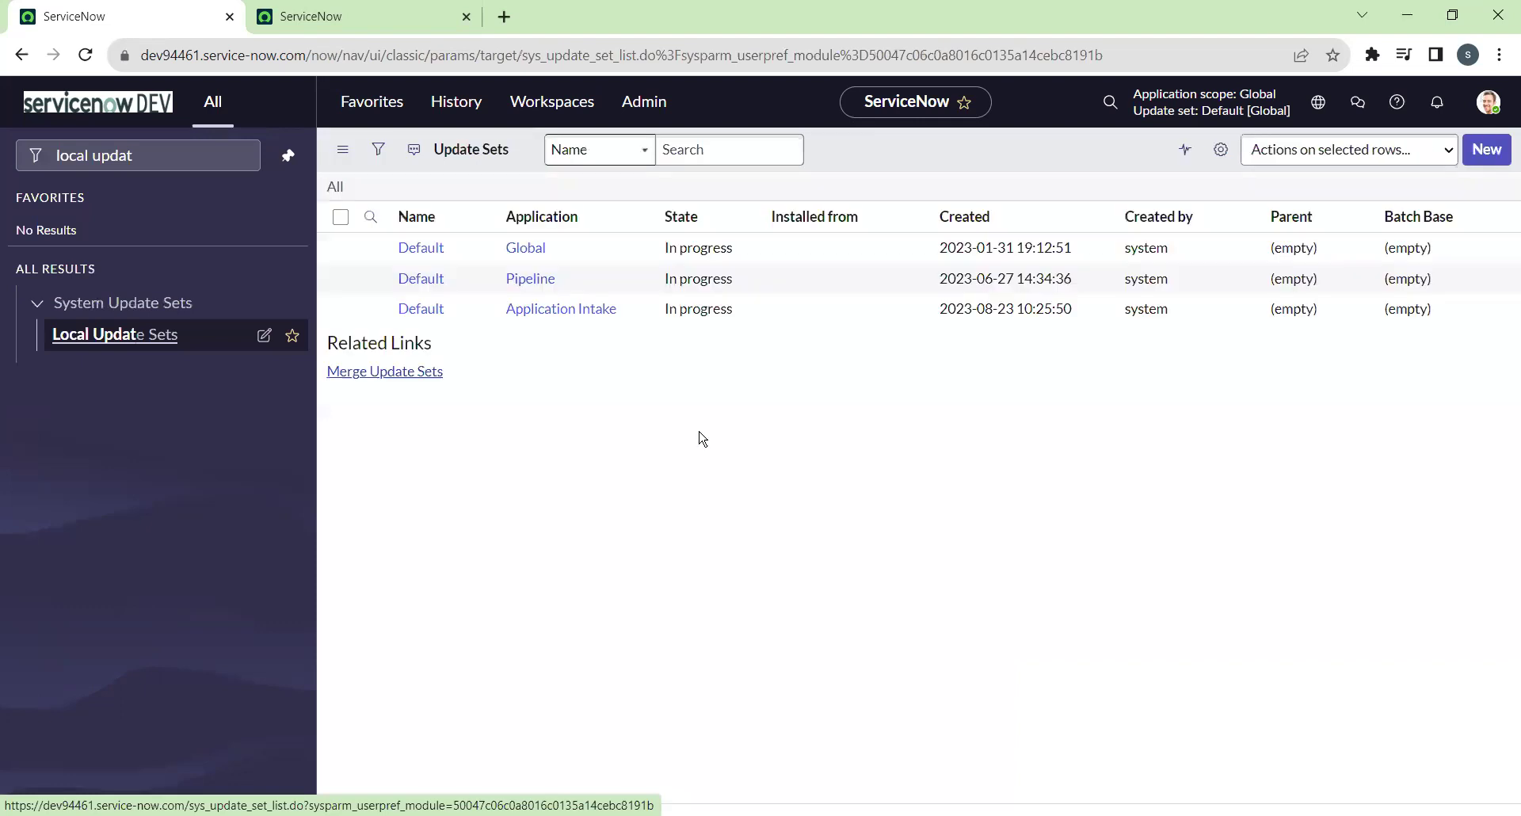
Create an update set named "Batch Update Set Parent" and make it the current update set.
click(1490, 149)
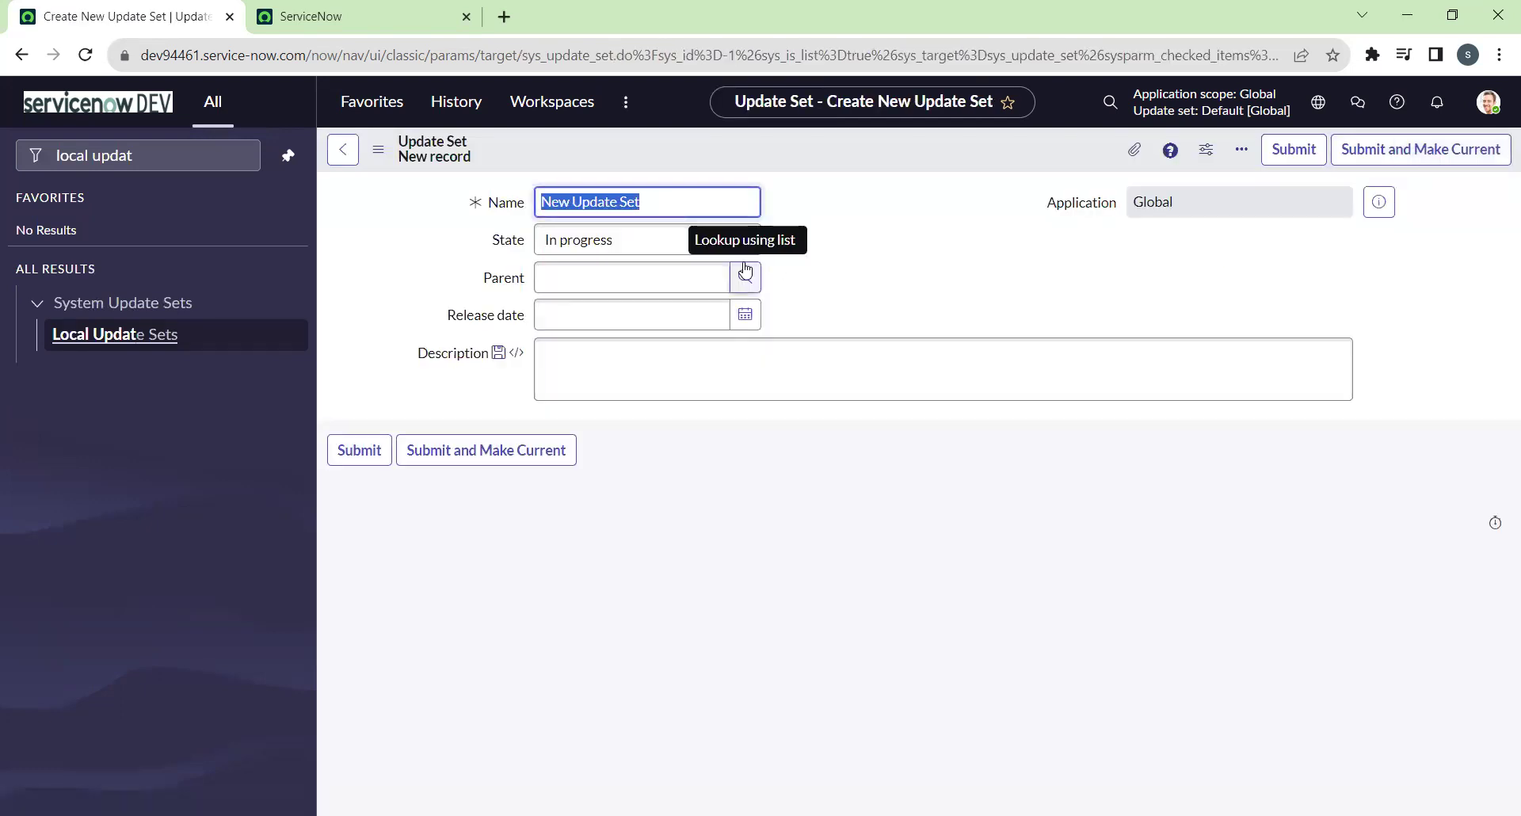
text(Batch Upd)
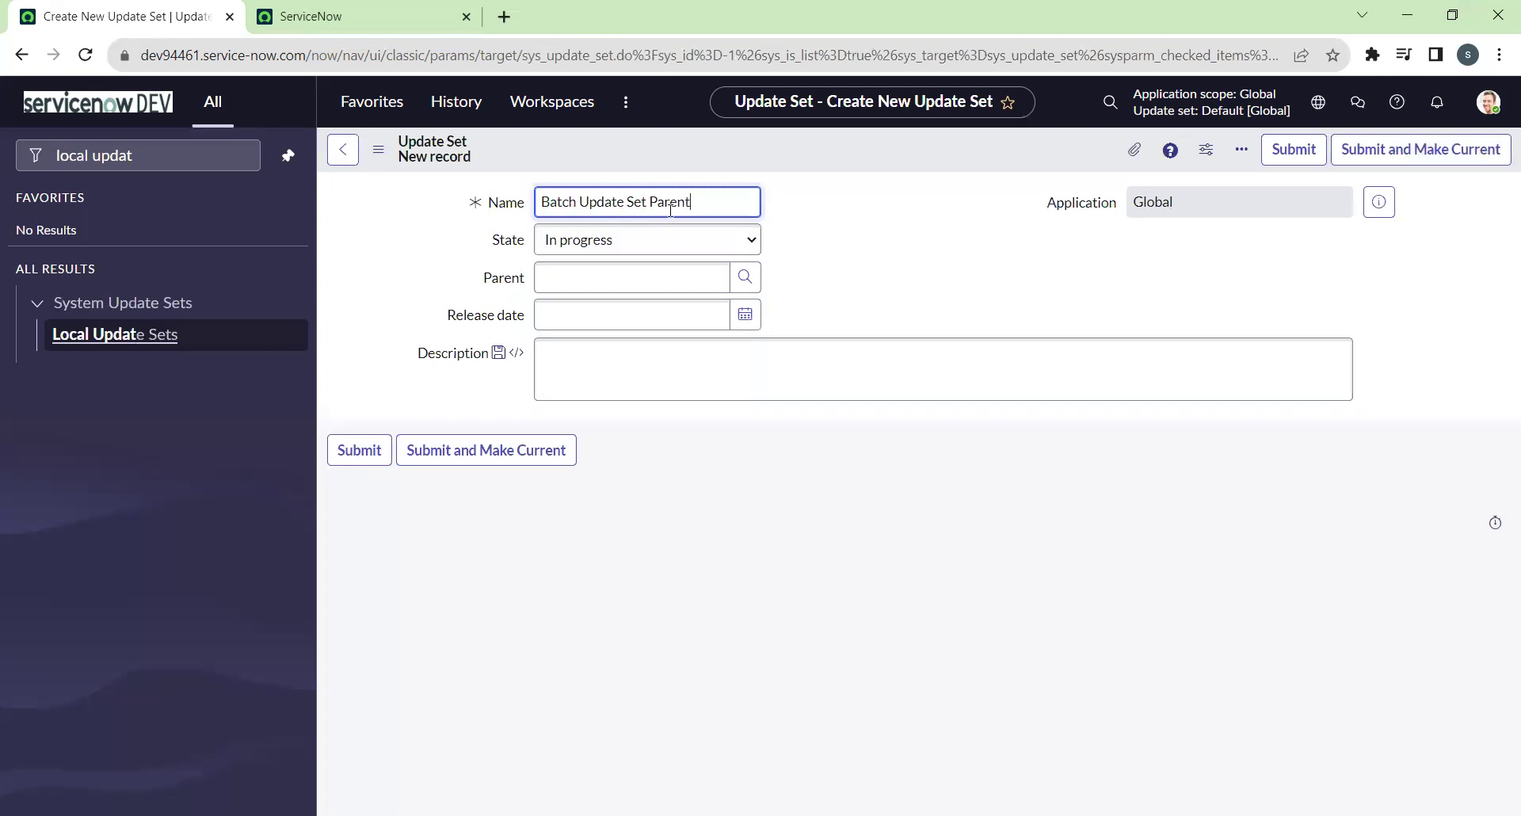
click(1414, 162)
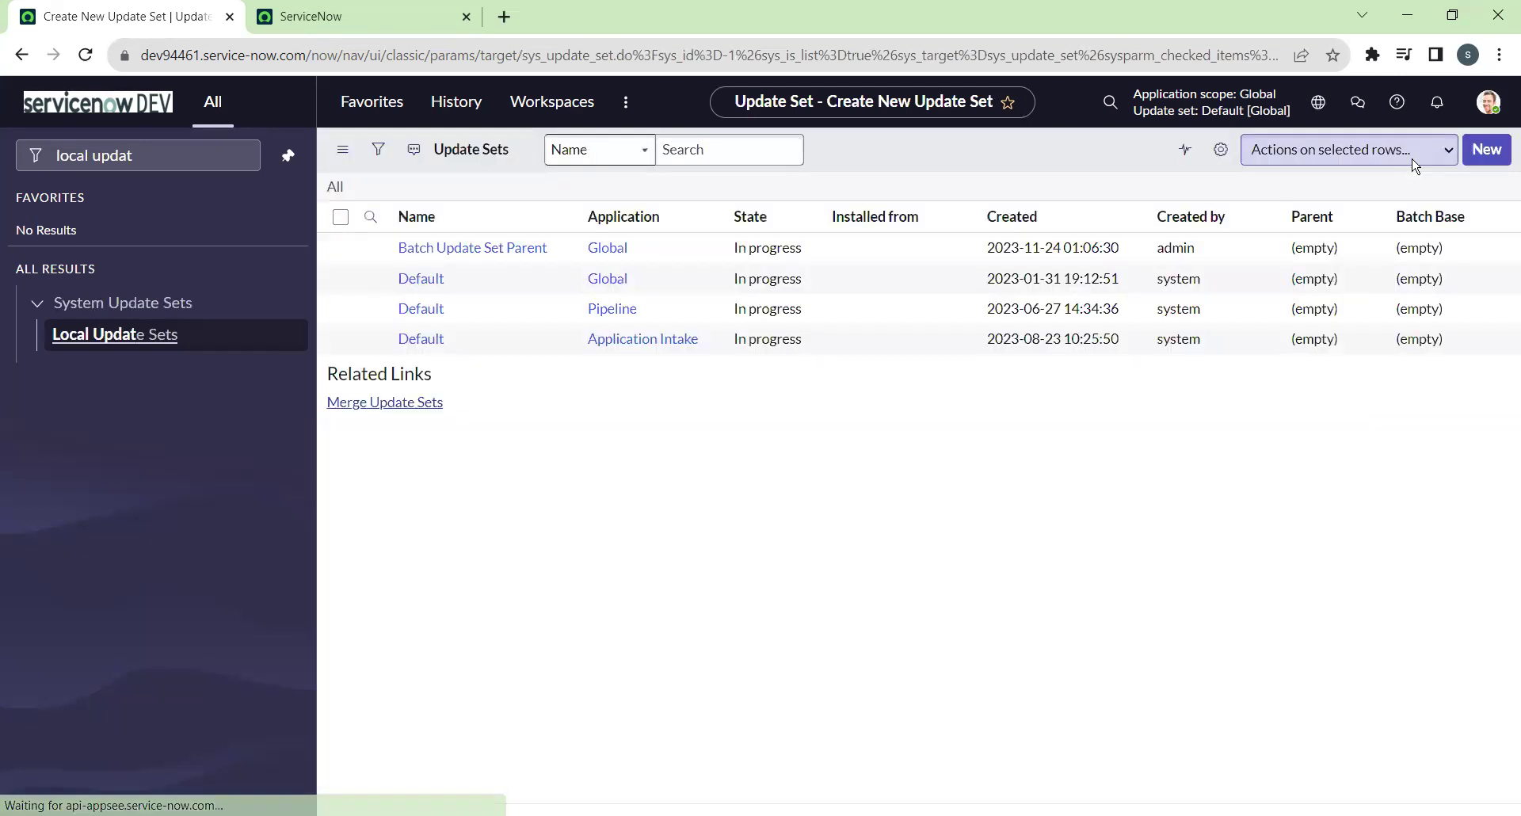
Create an update set named "Batch Update Set Child 1" with "Batch Update Set Parent" as its parent, without making it current.
click(1496, 157)
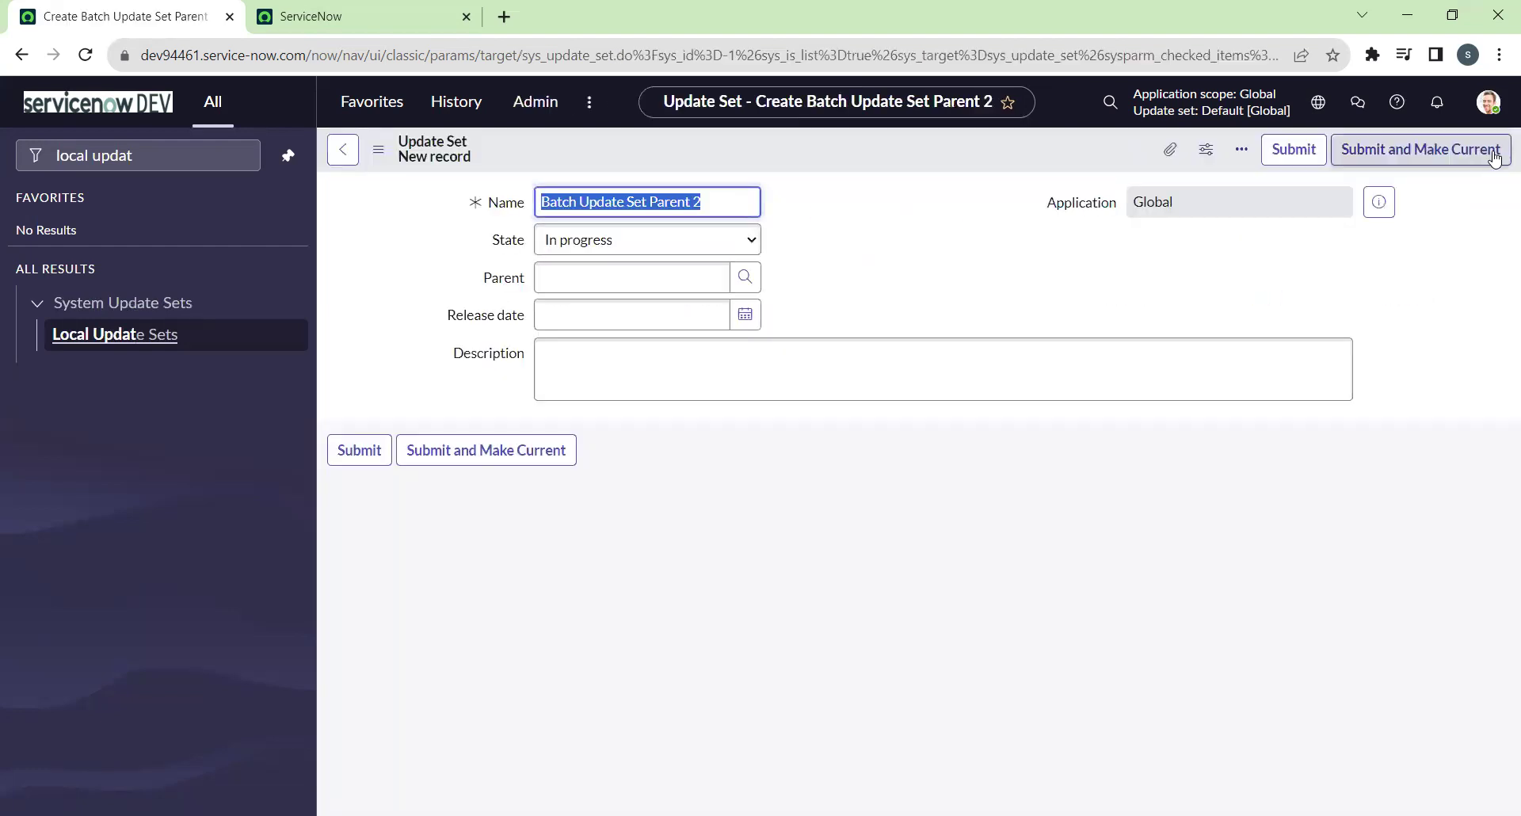
click(718, 208)
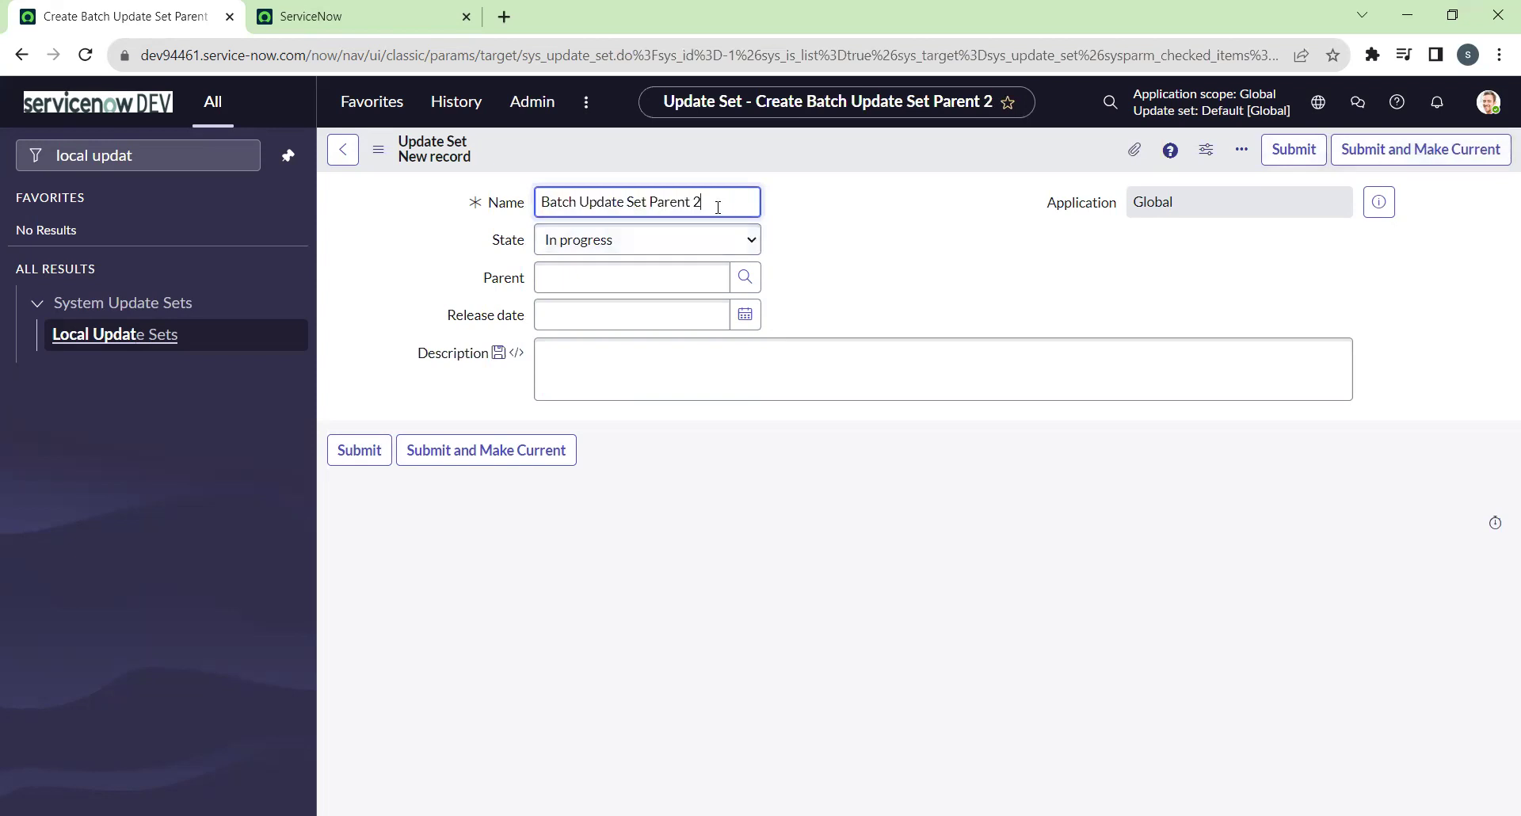
drag(651, 201, 687, 204)
text(Child)
double_click(690, 204)
click(596, 278)
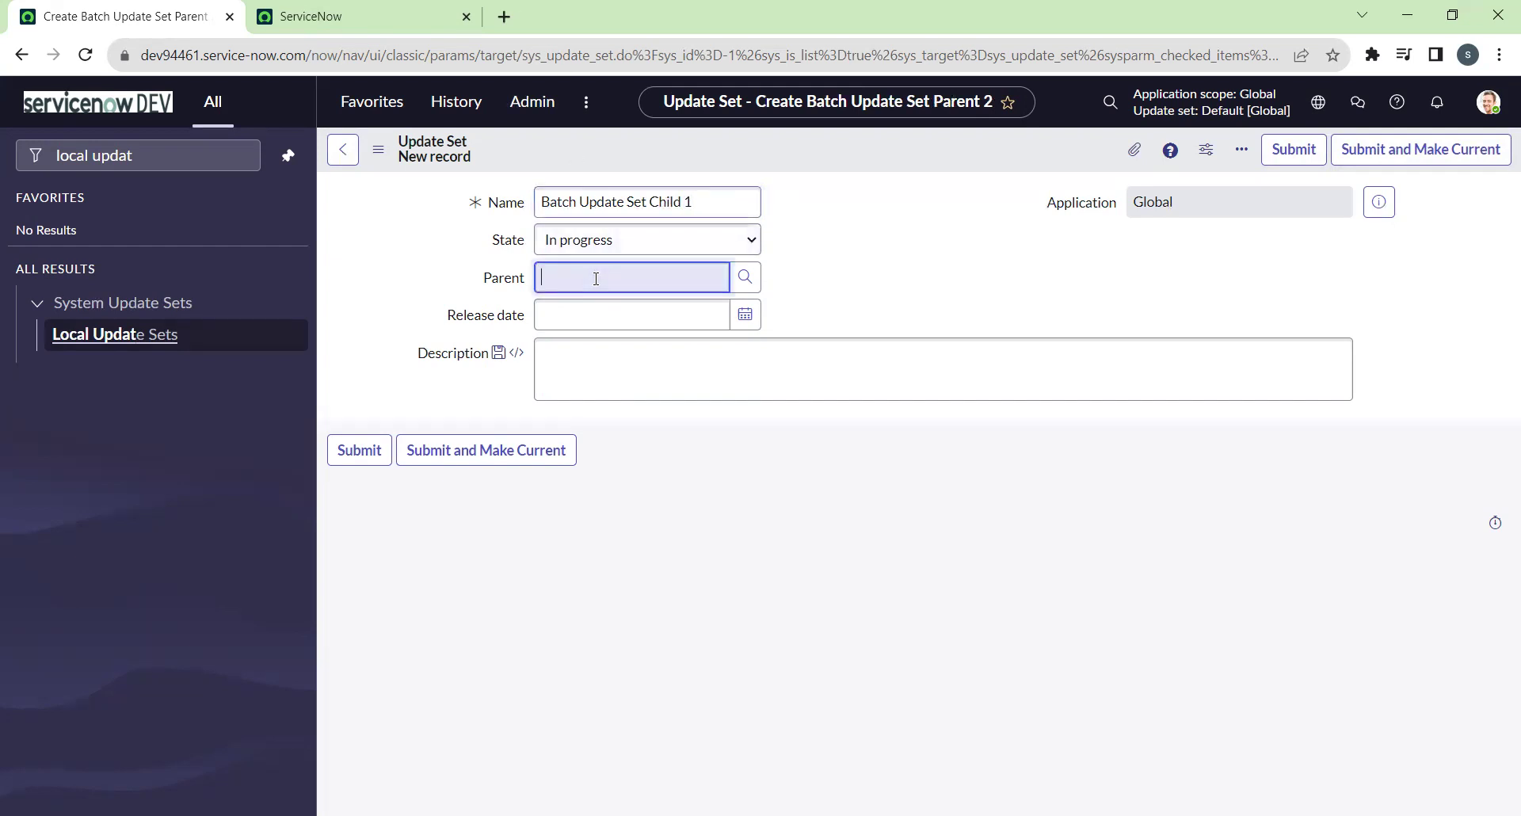
text(Batch up)
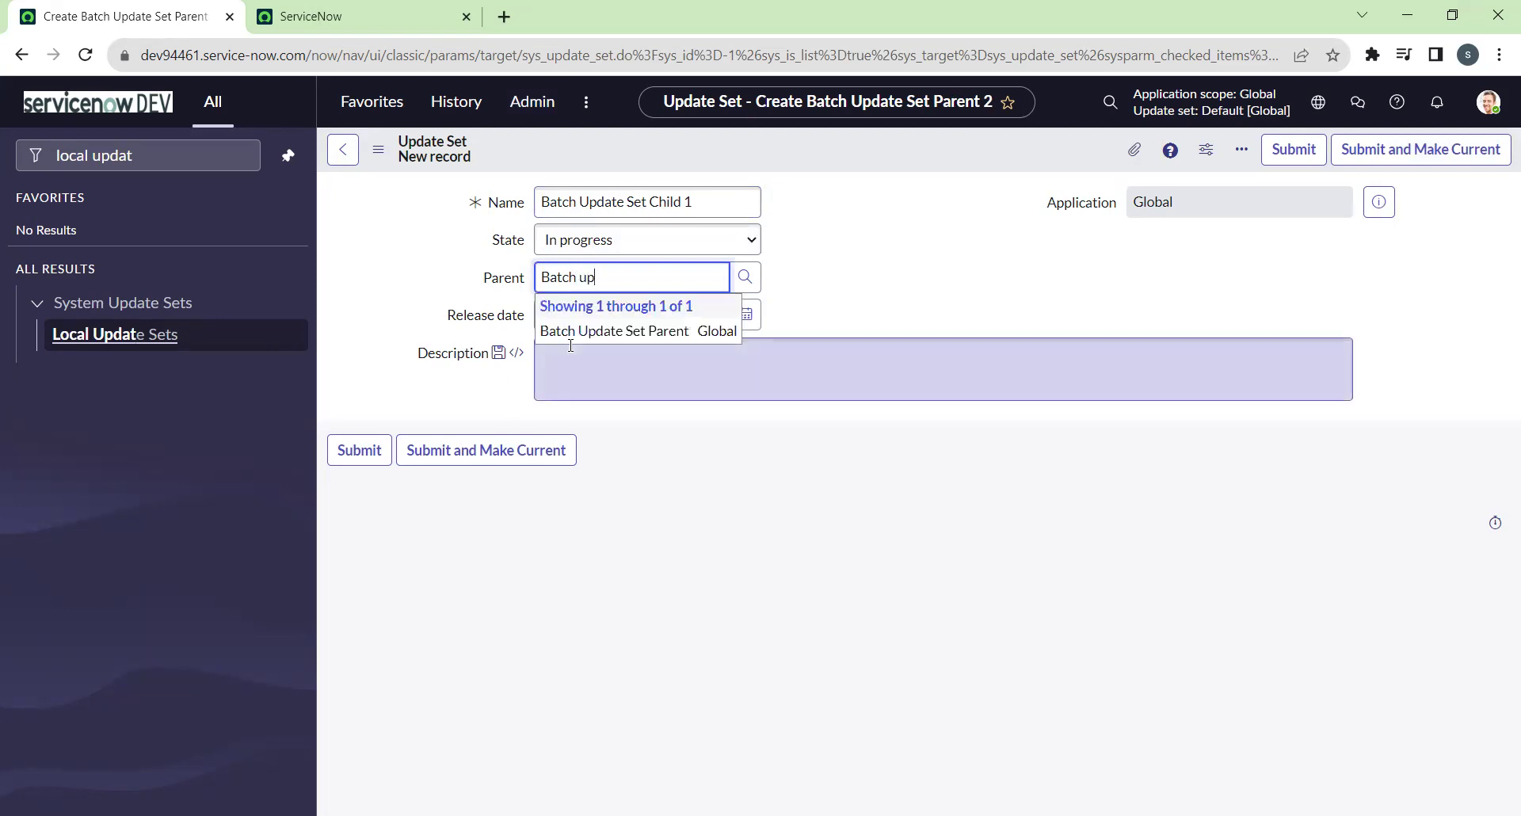
click(626, 329)
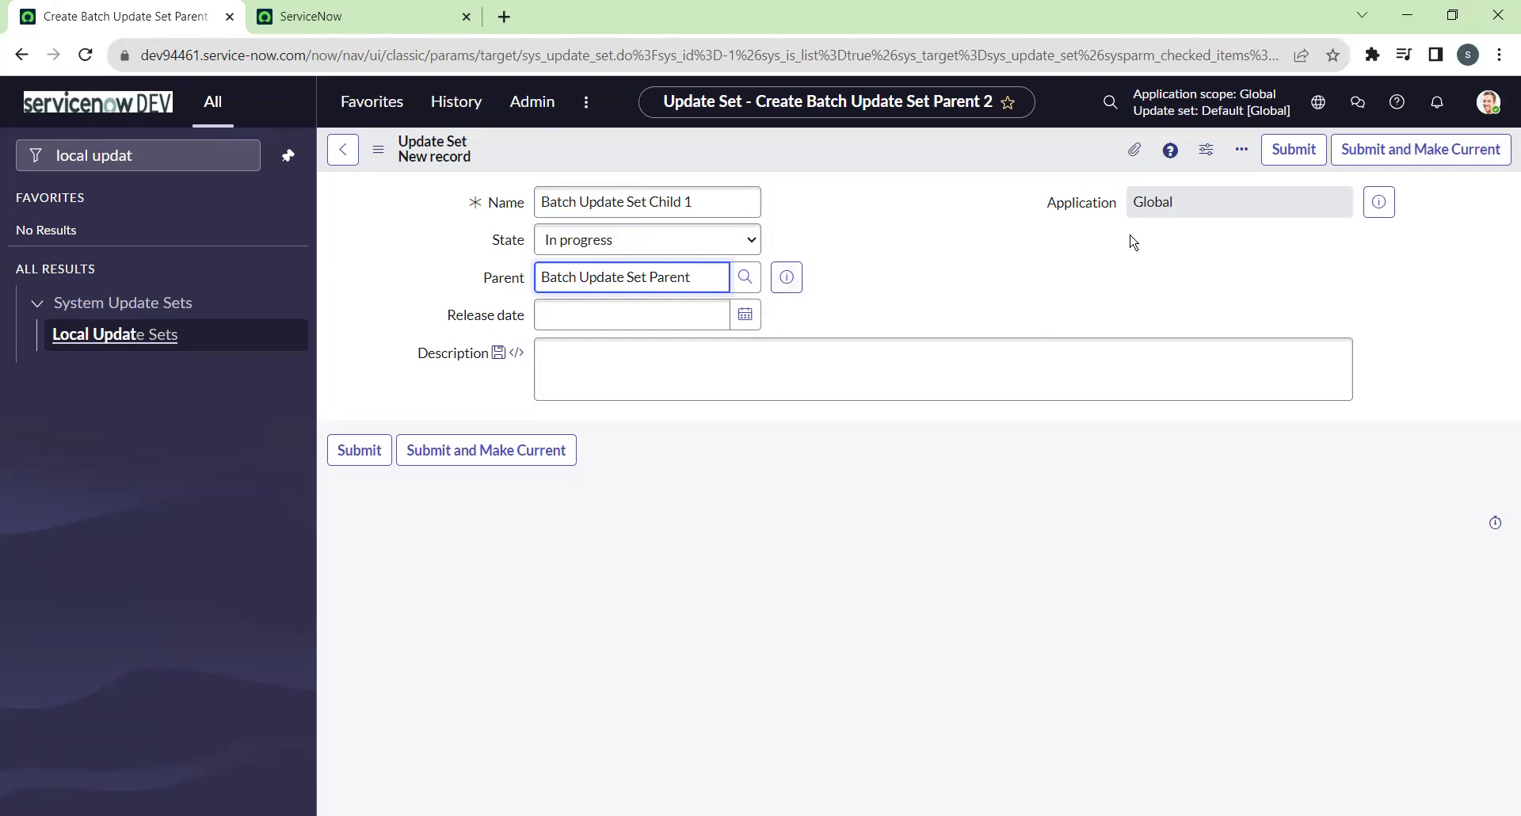
click(1317, 156)
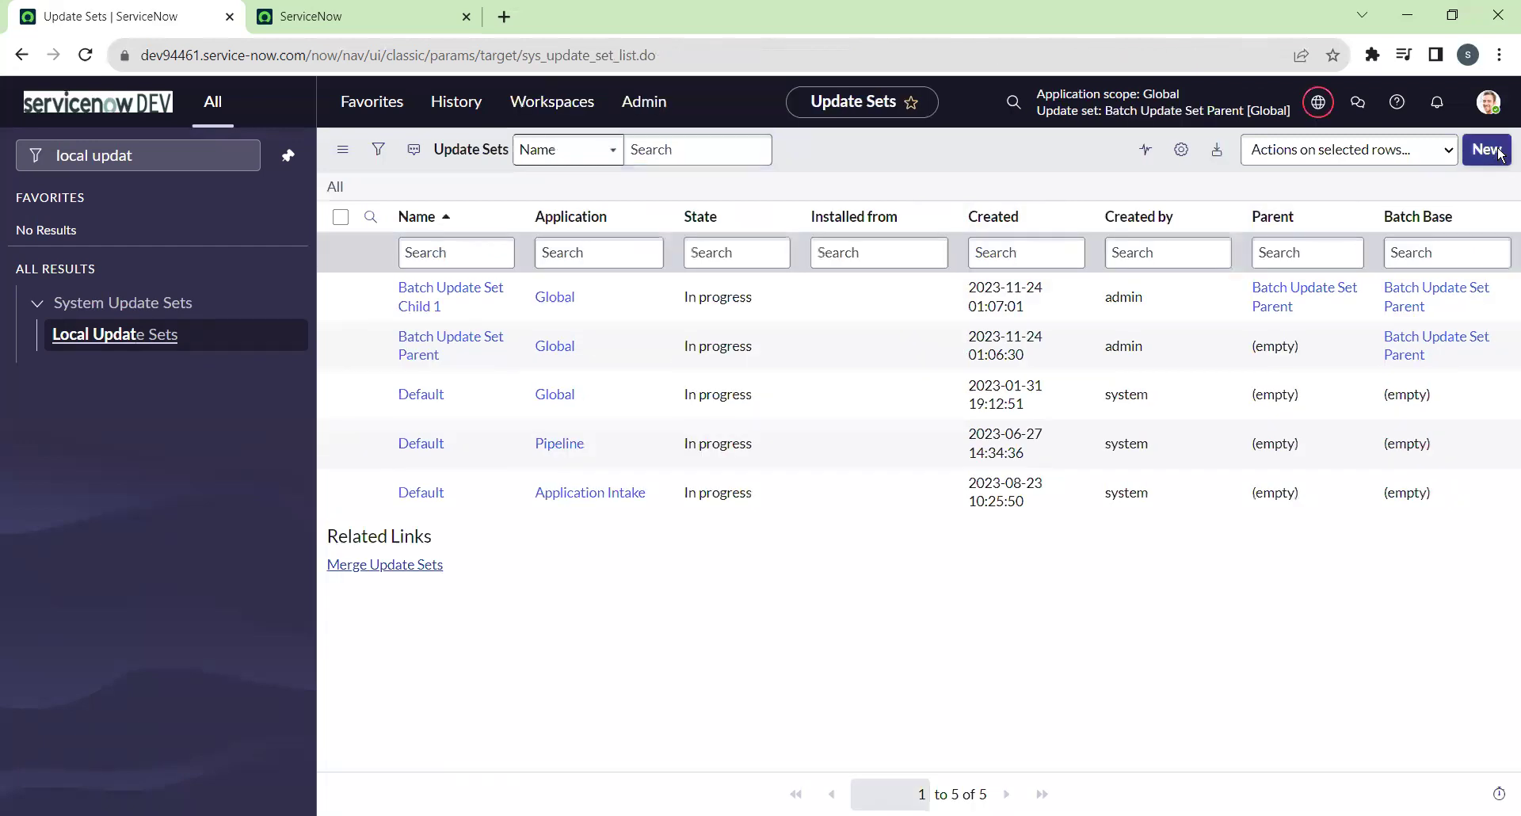
Create an update set named "Batch Update Set Child 2" with "Batch Update Set Parent" as its parent, without making it current.
click(1486, 150)
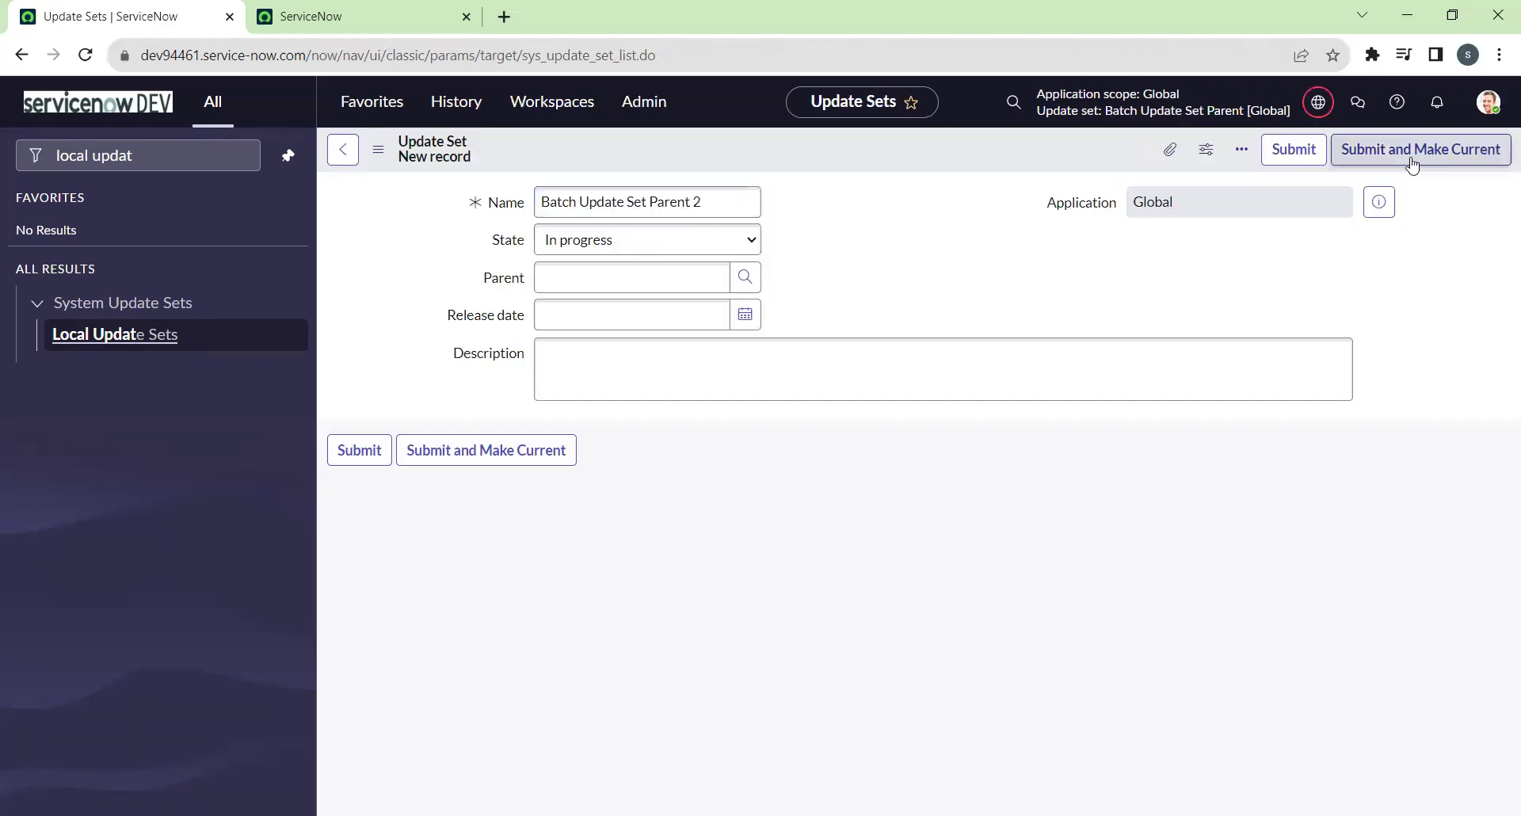
triple_click(675, 205)
click(697, 205)
double_click(679, 199)
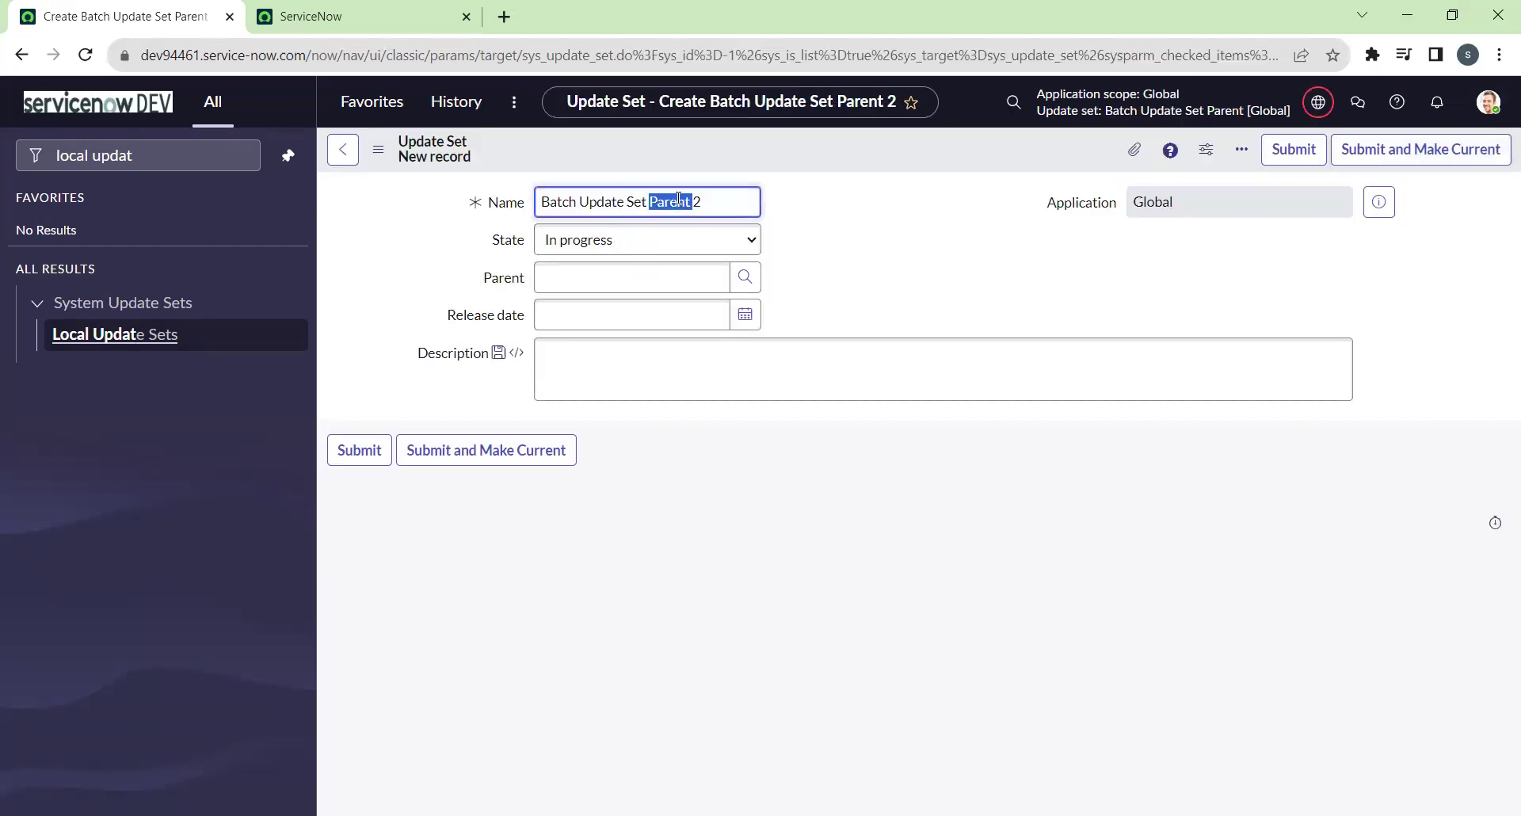
text(Child)
click(632, 280)
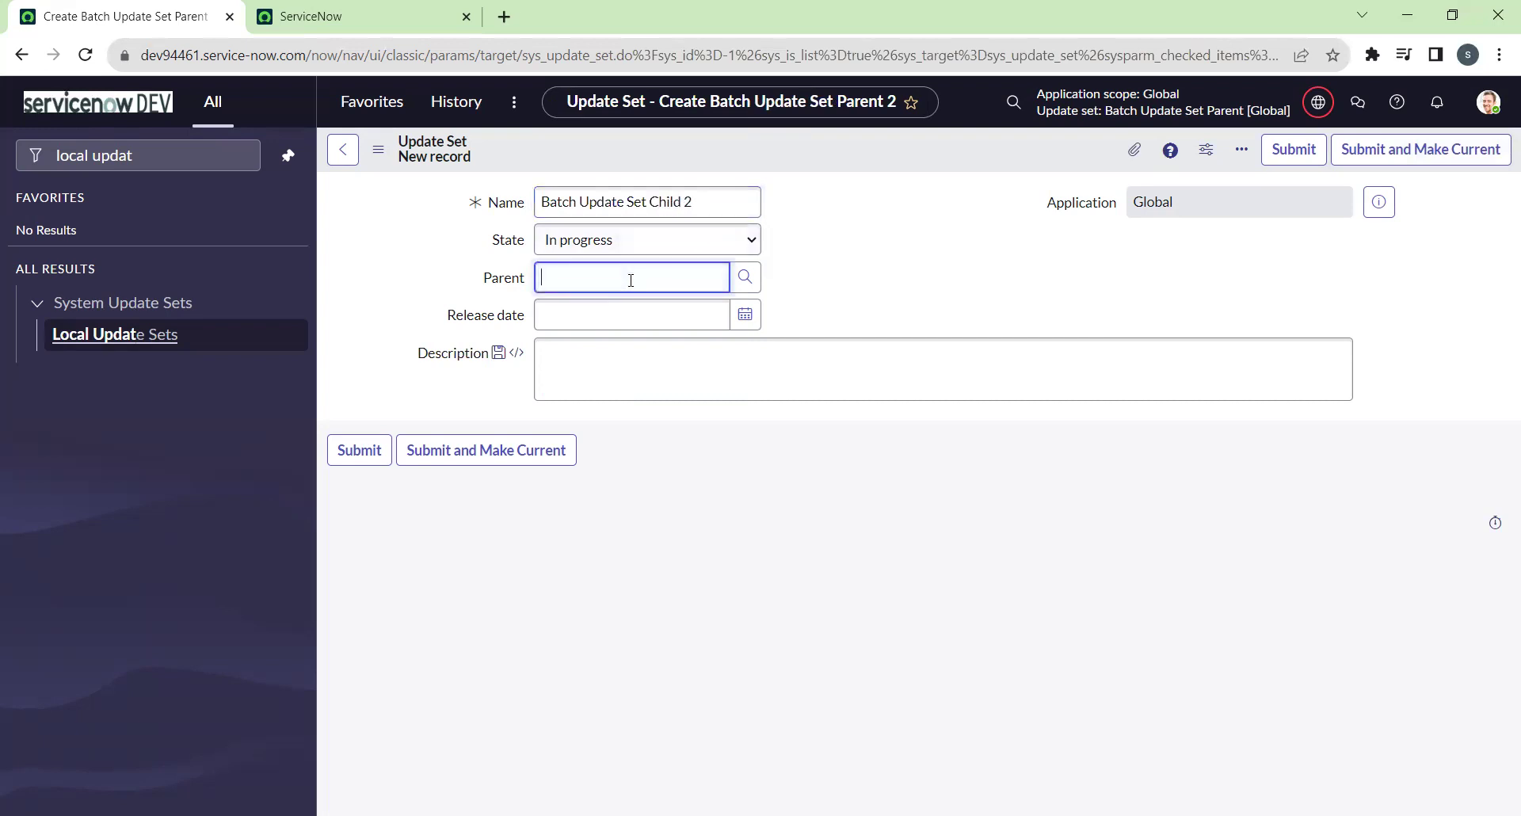
text(batch)
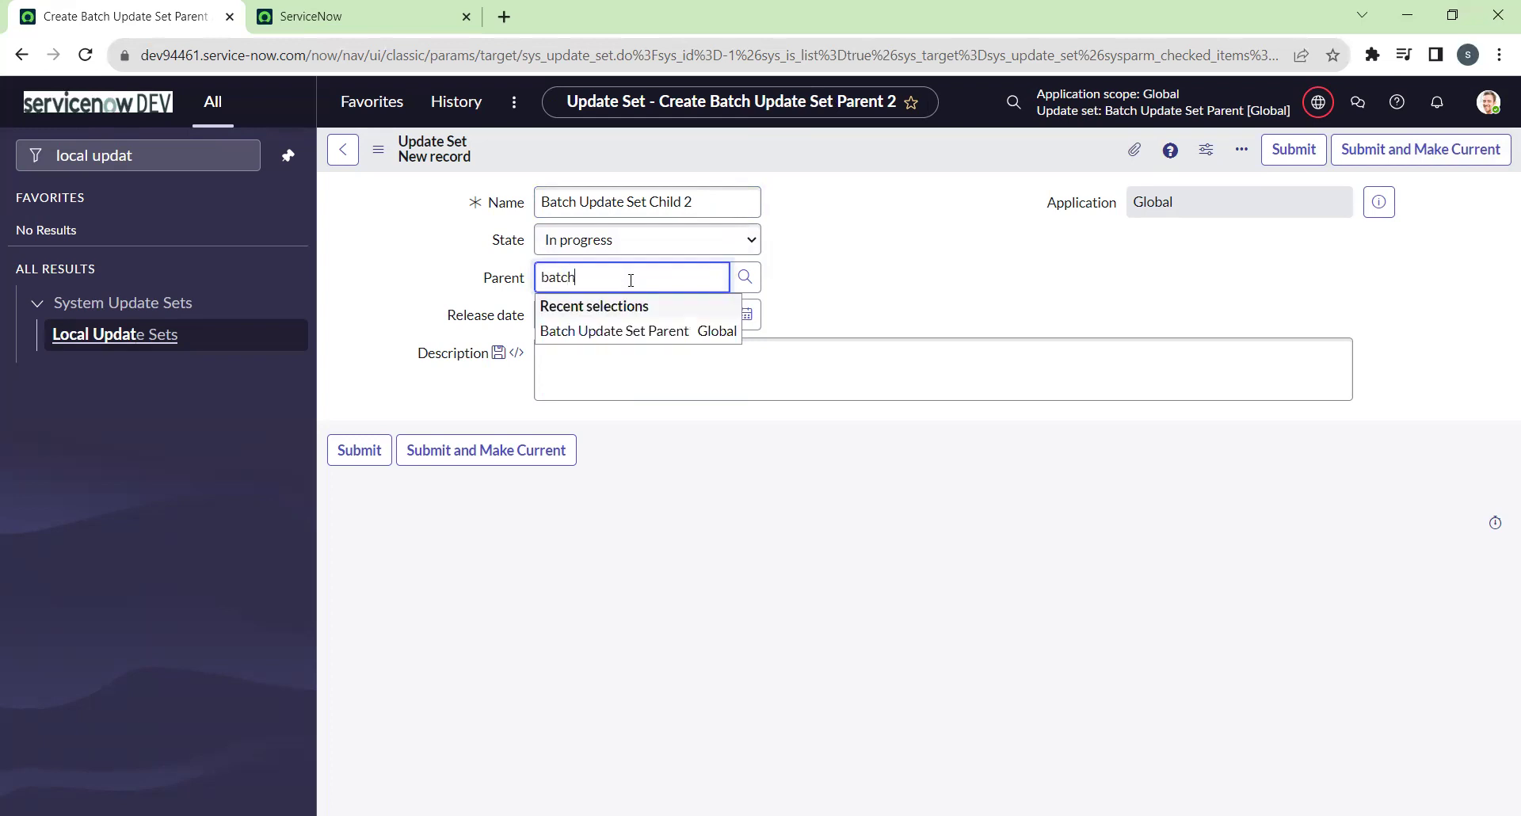
click(650, 331)
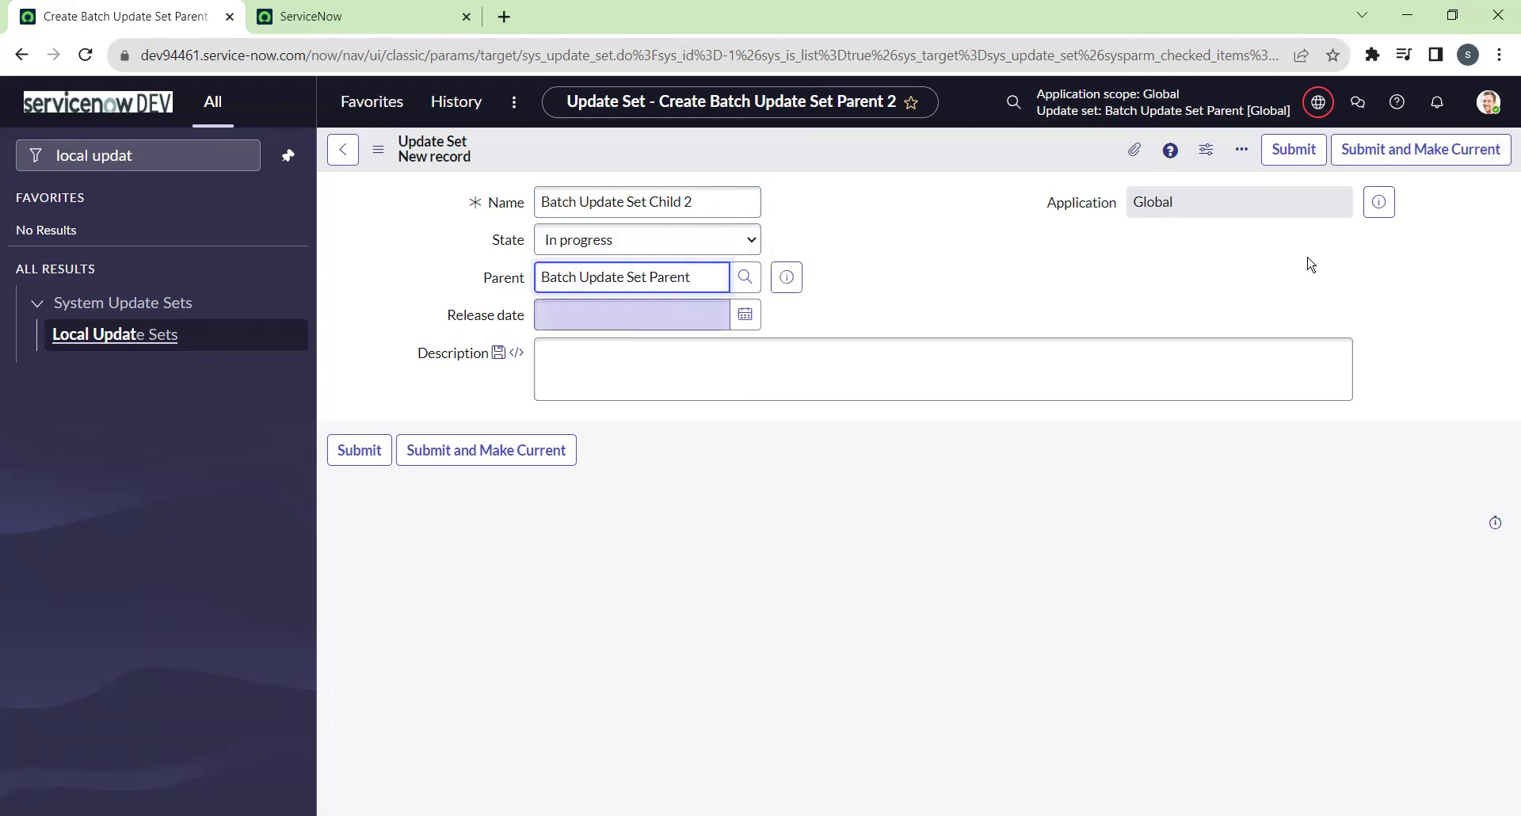
click(1294, 149)
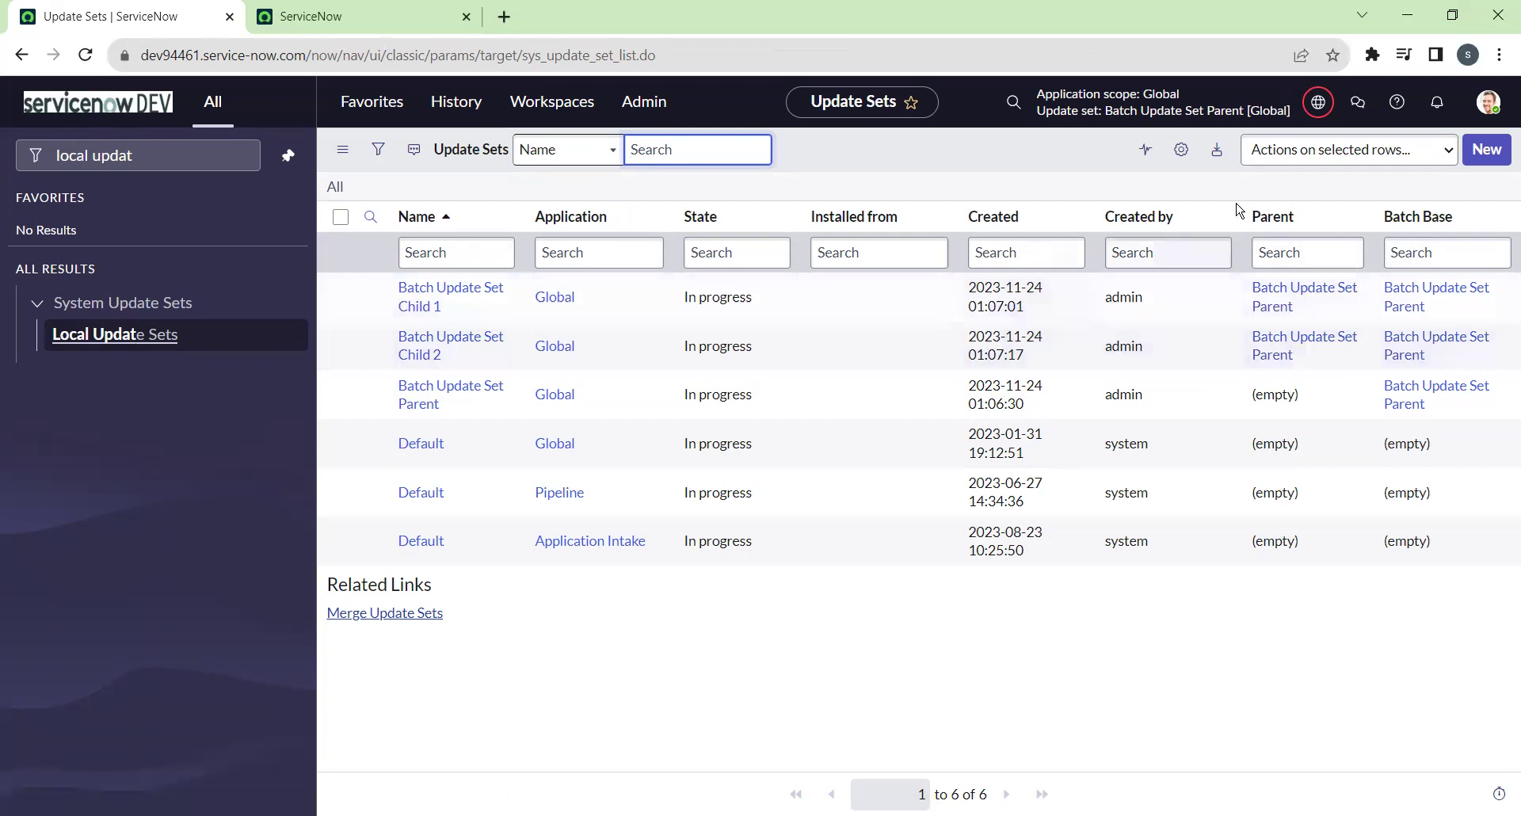
click(1131, 114)
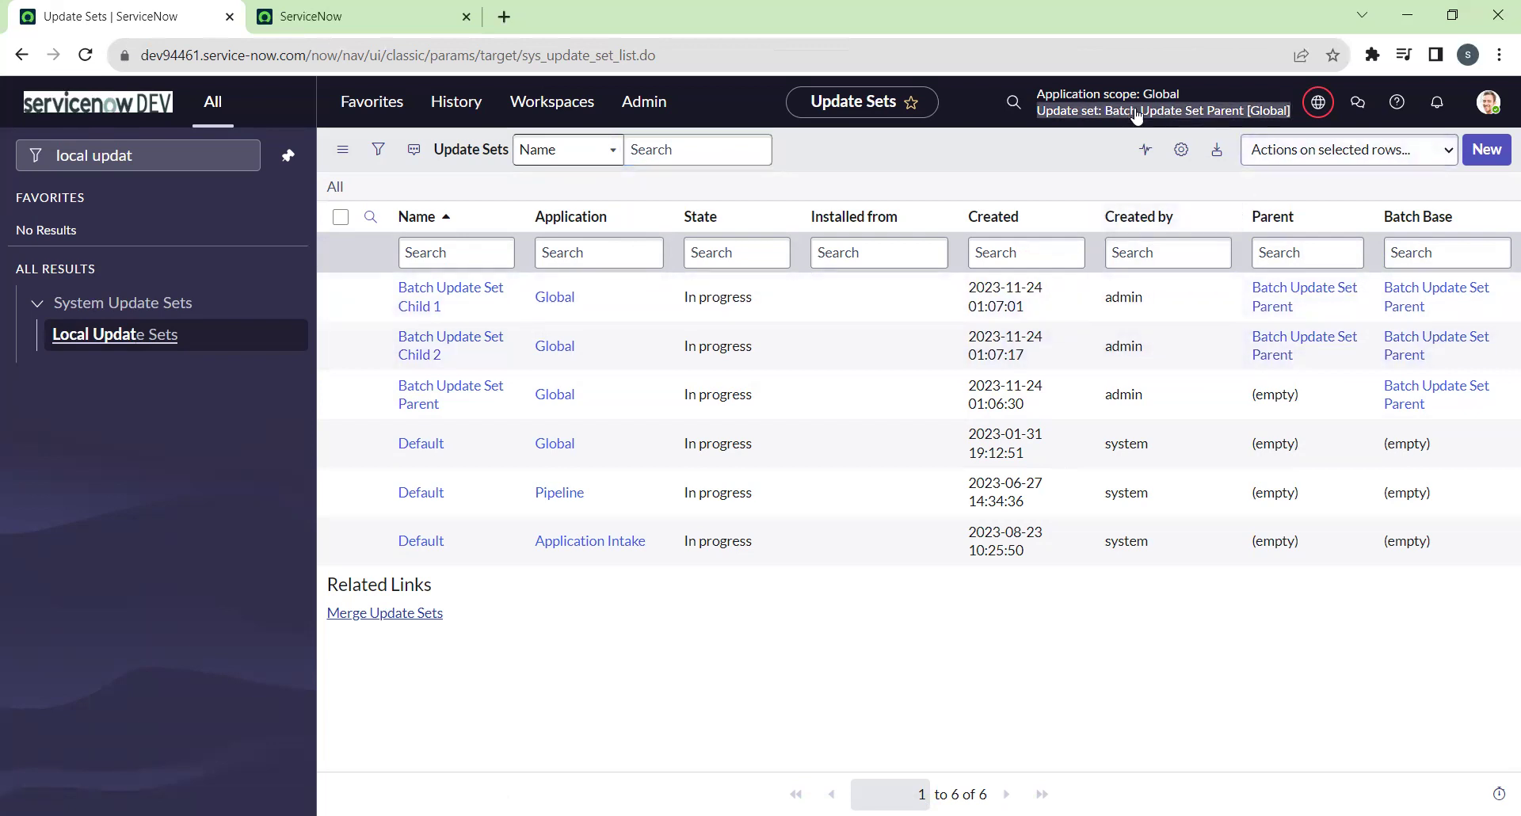
click(1311, 115)
click(1311, 115)
Find the Incident application modules and open the new incident form in a separate browser tab.
click(214, 162)
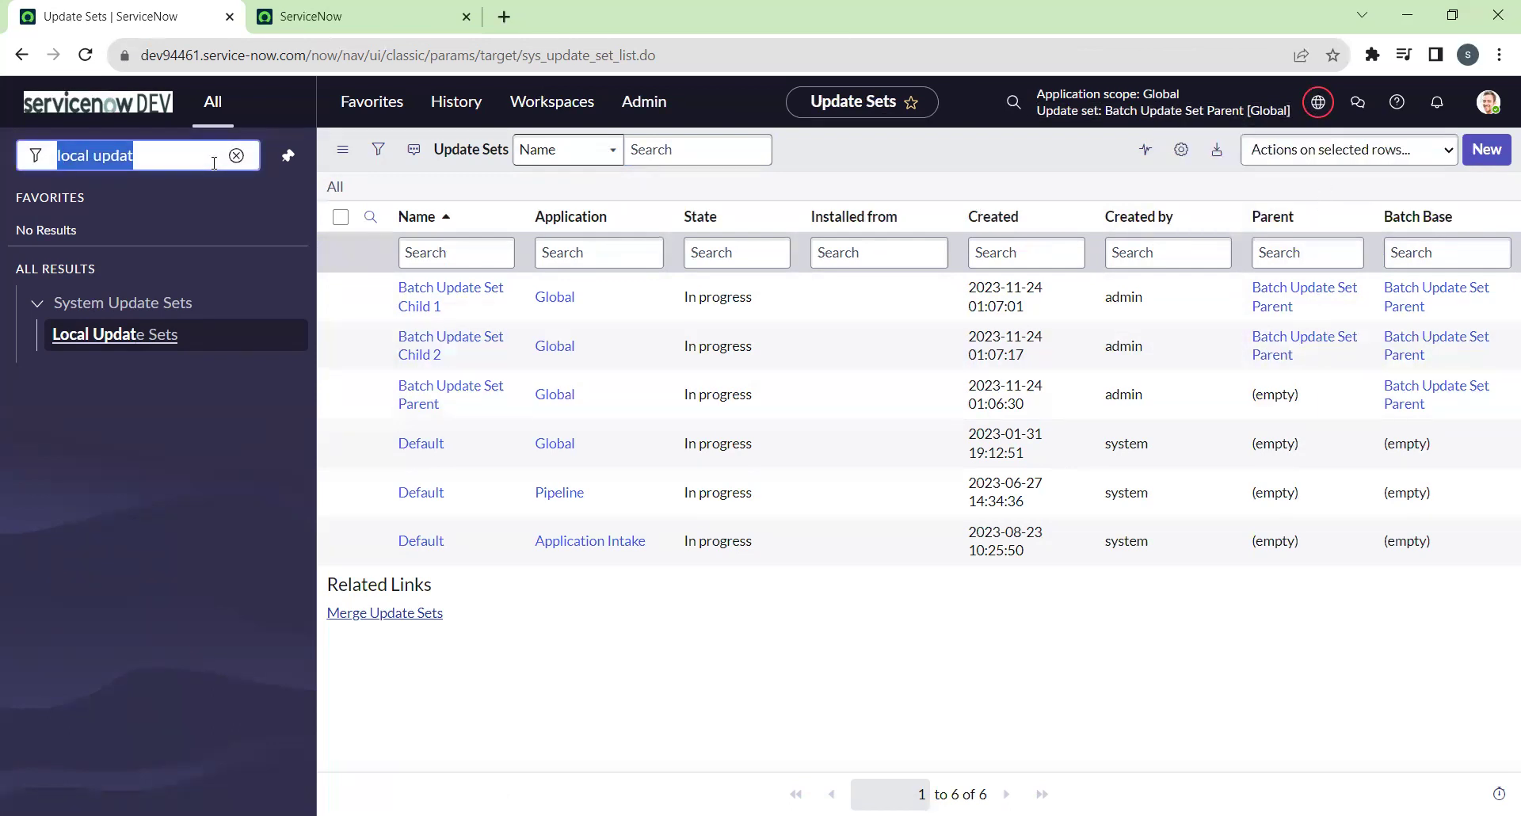
text(l)
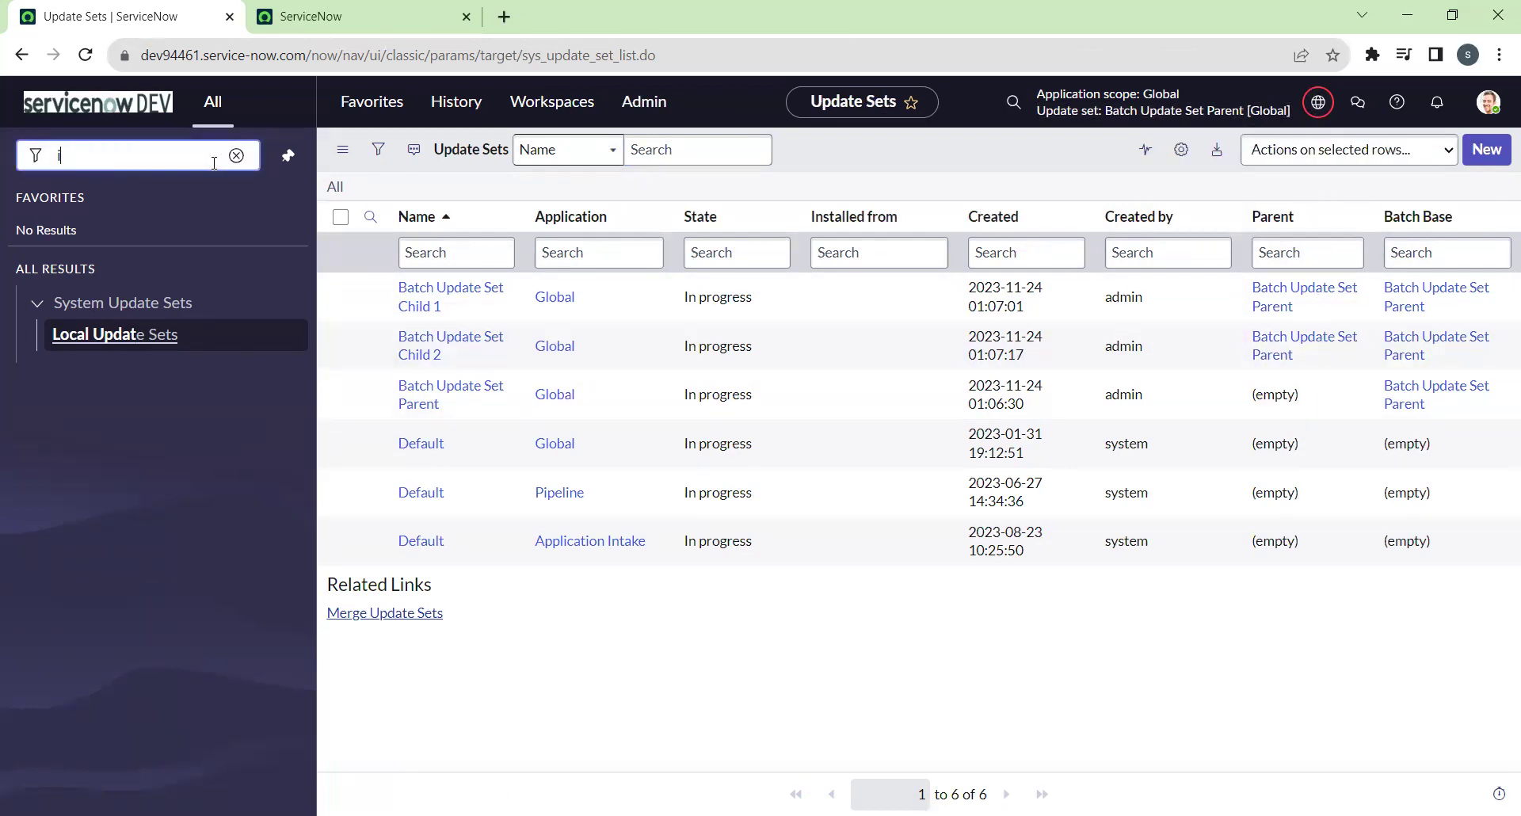
text(ncident)
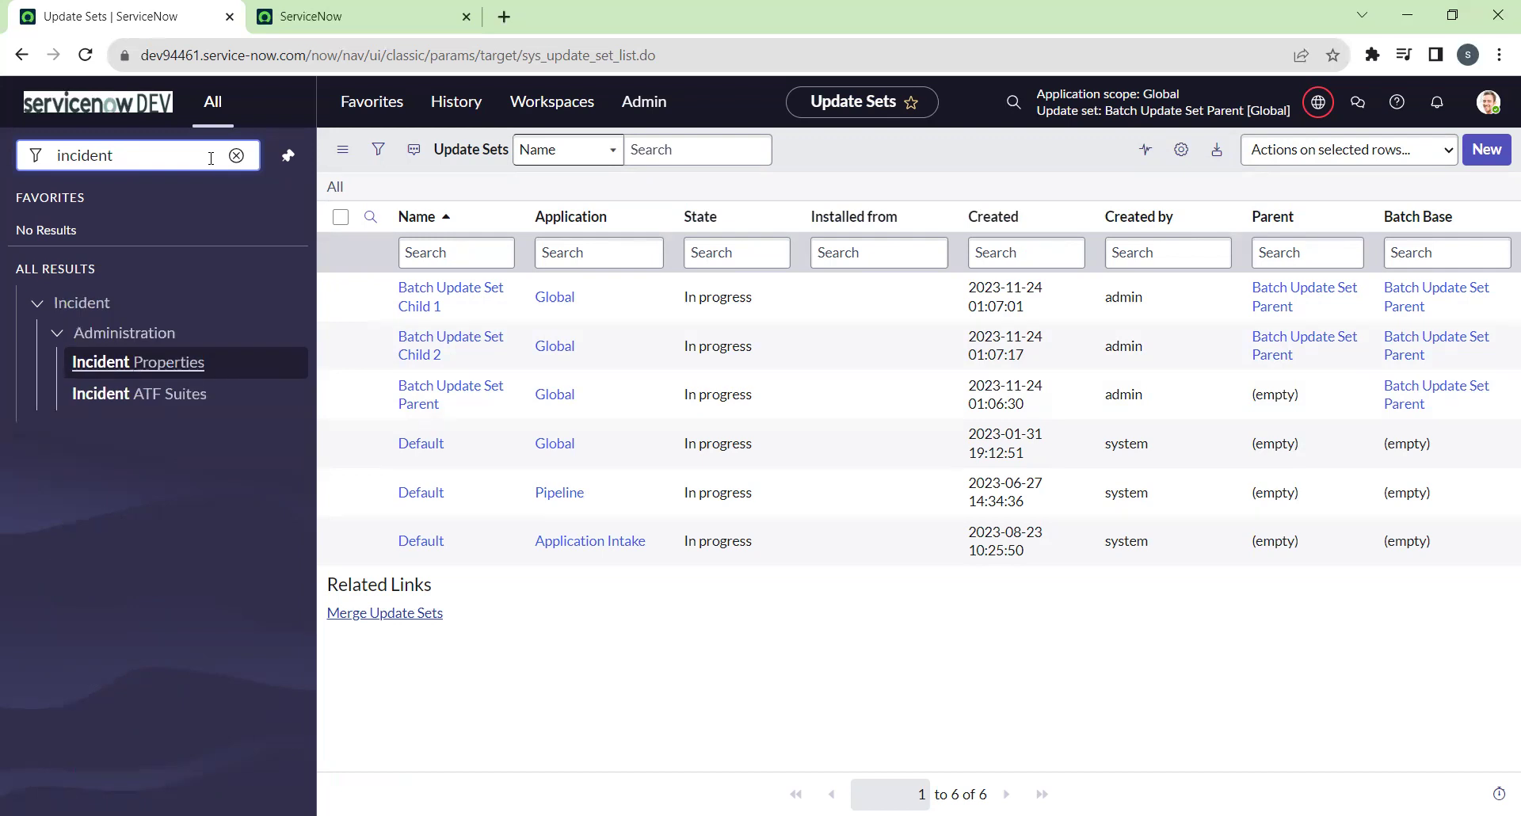
key(BackSpace)
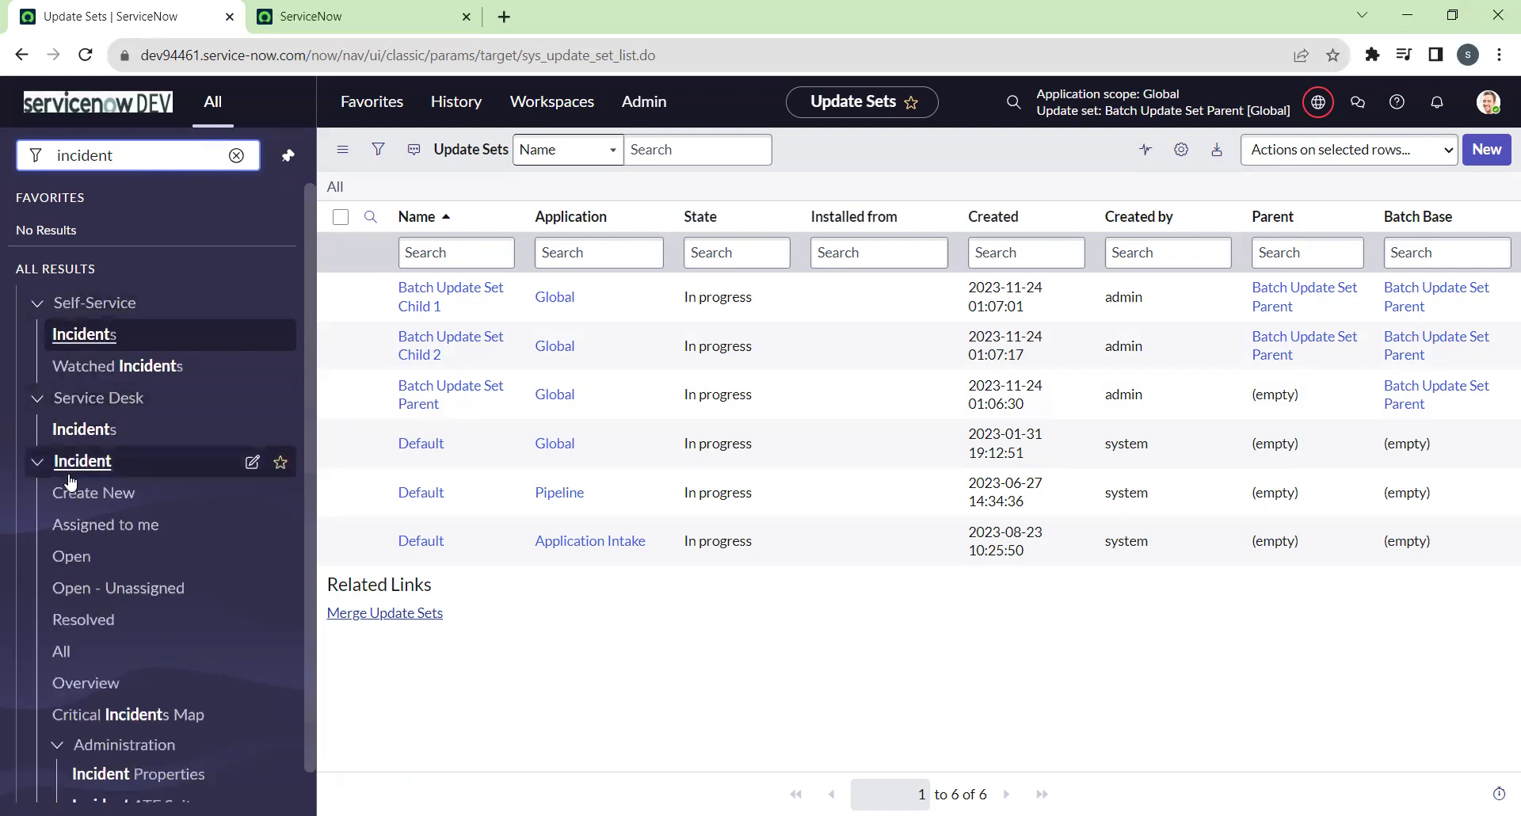
click(315, 16)
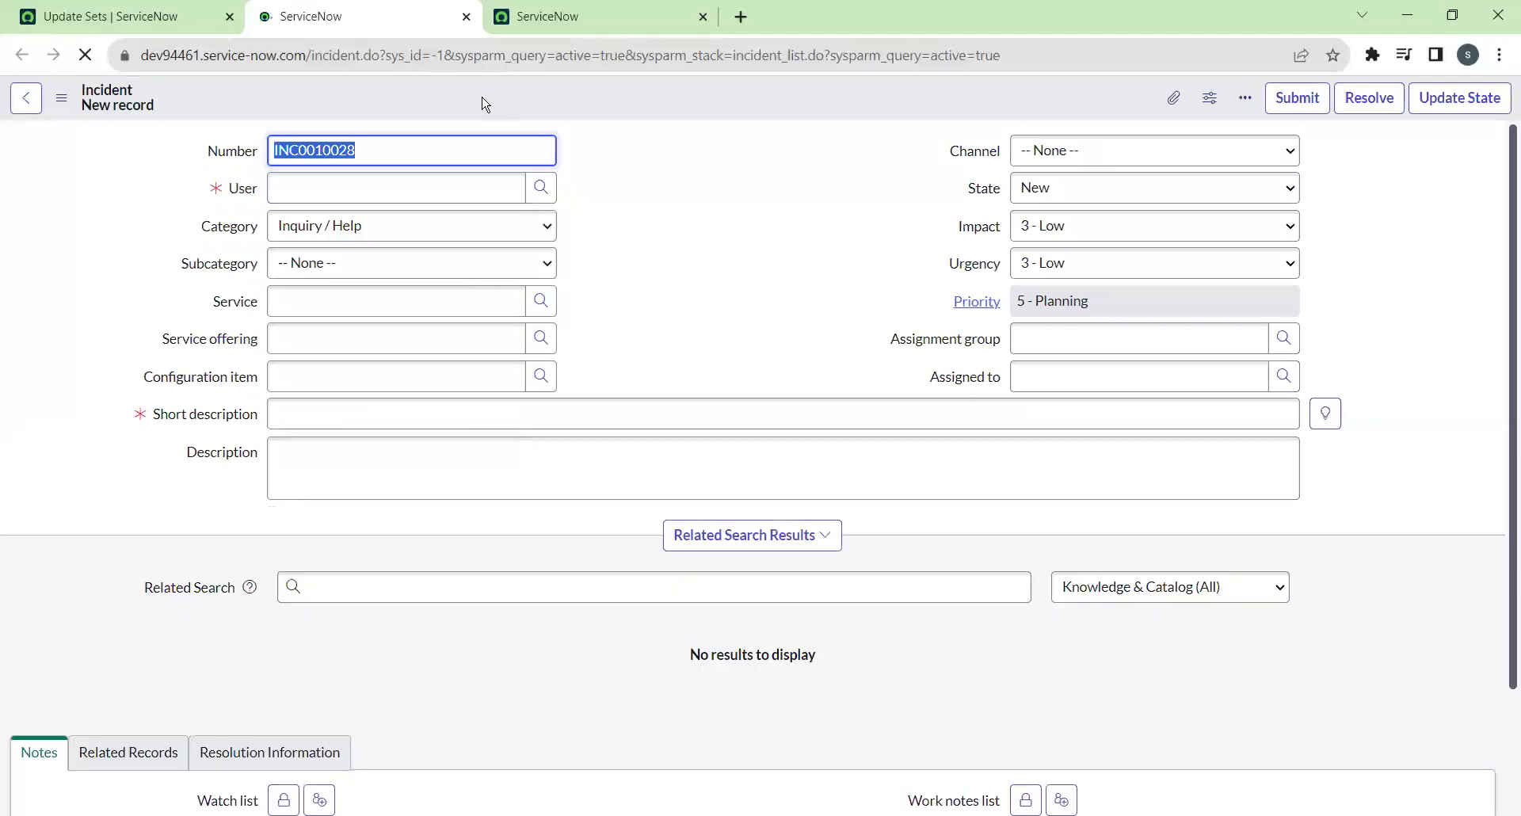
Open the client scripts configuration list for the Incident table from the new incident form.
right_click(483, 100)
mouse_move(533, 138)
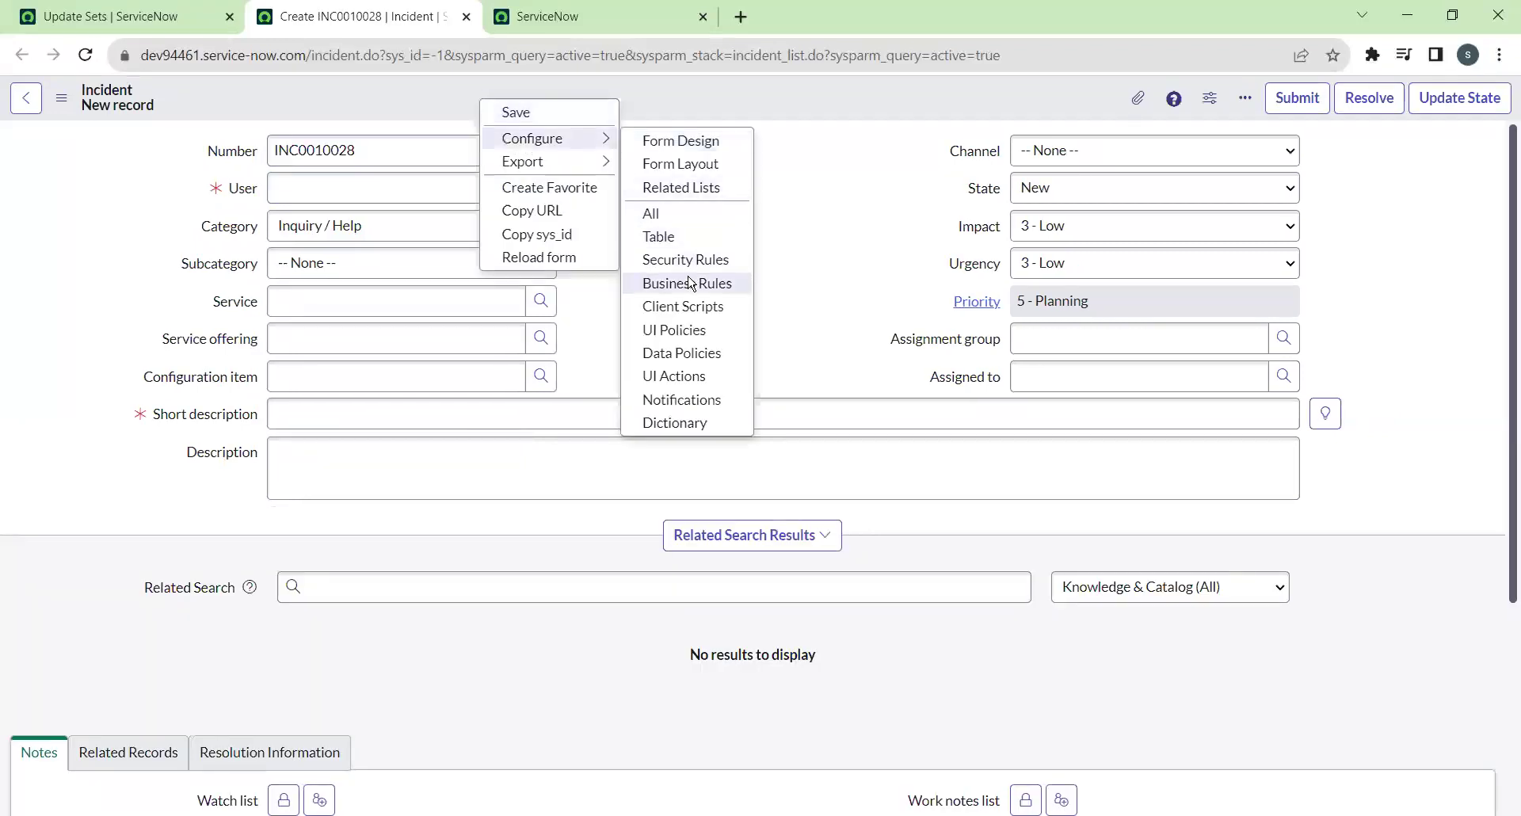
click(683, 306)
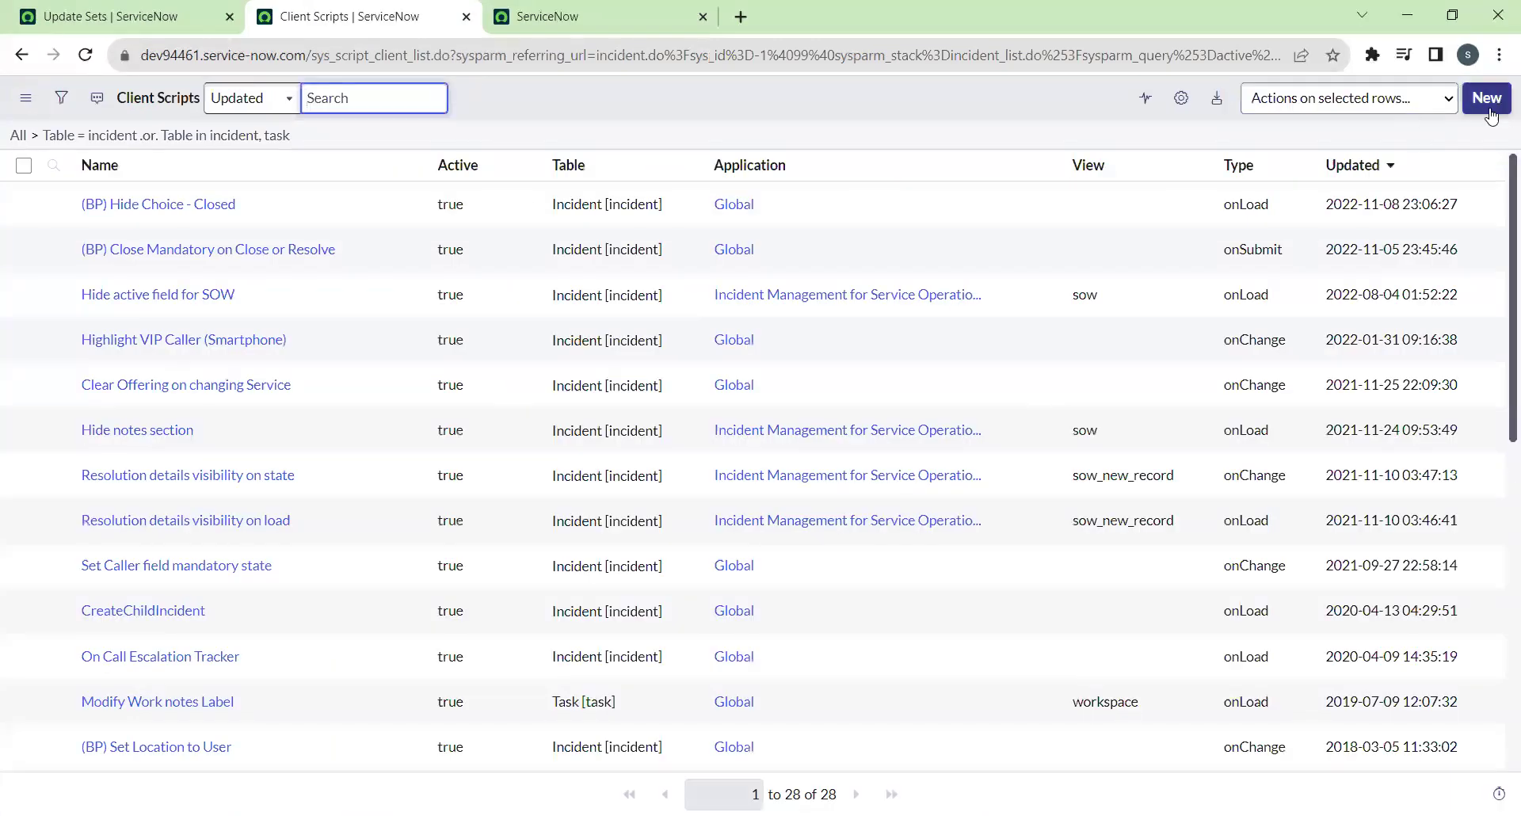
Start a new client script on the Incident table named "Batch Updateset Demo" with the type onLoad.
click(1496, 109)
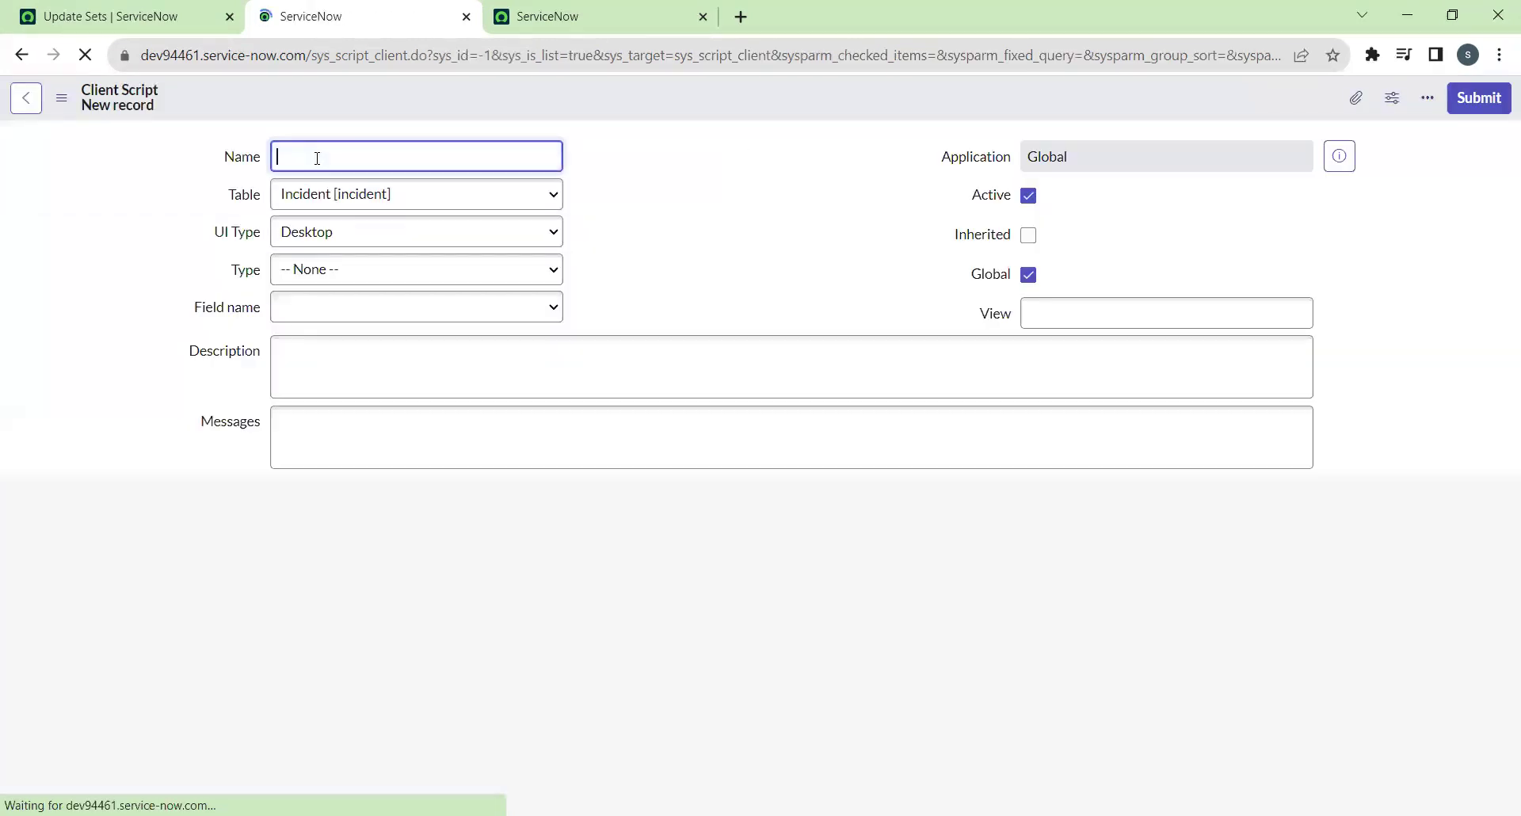
text(Bat)
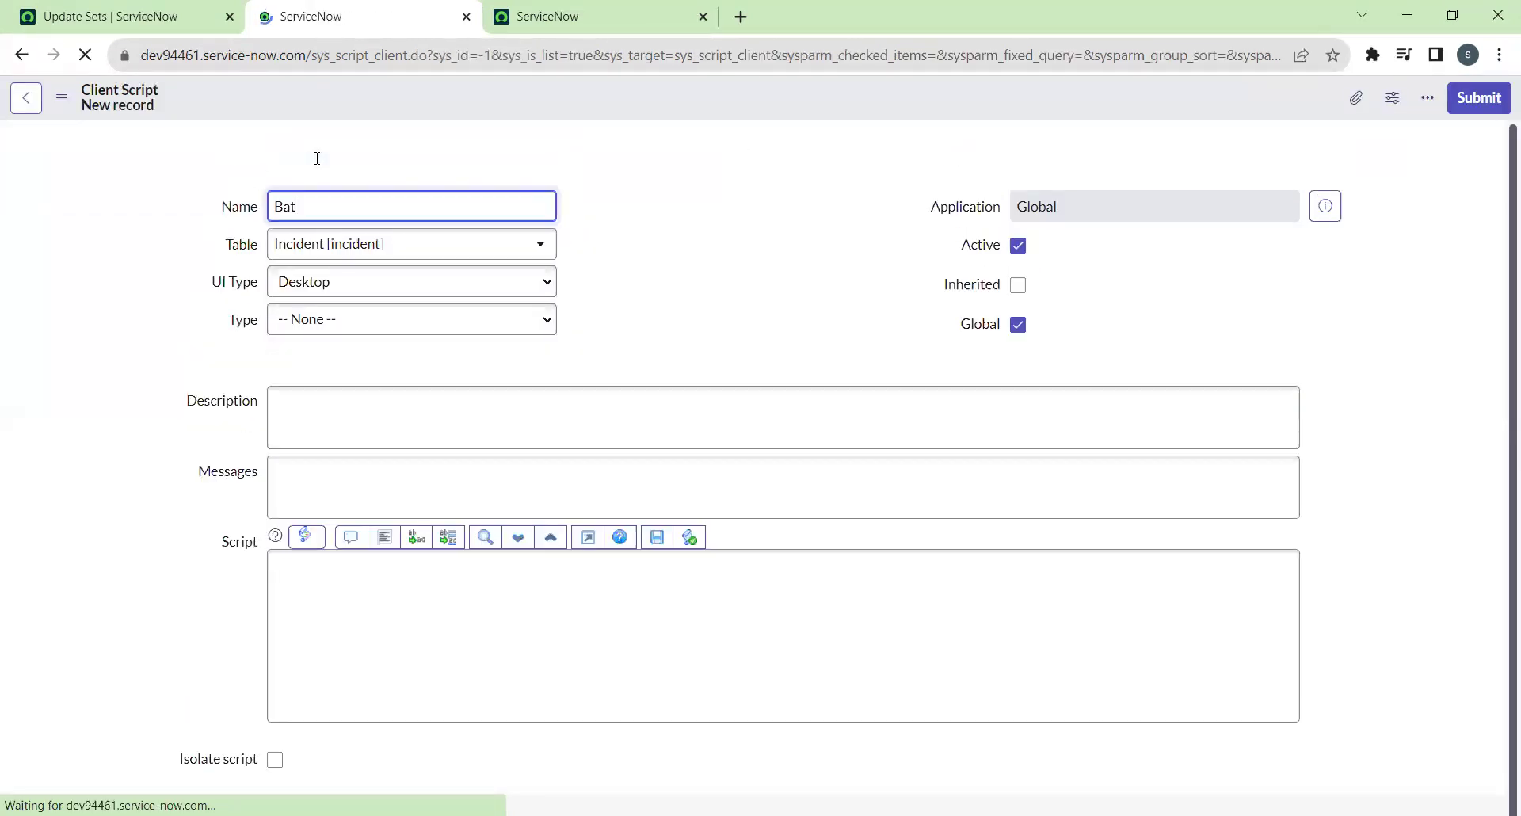
text(ch Updateset Demo)
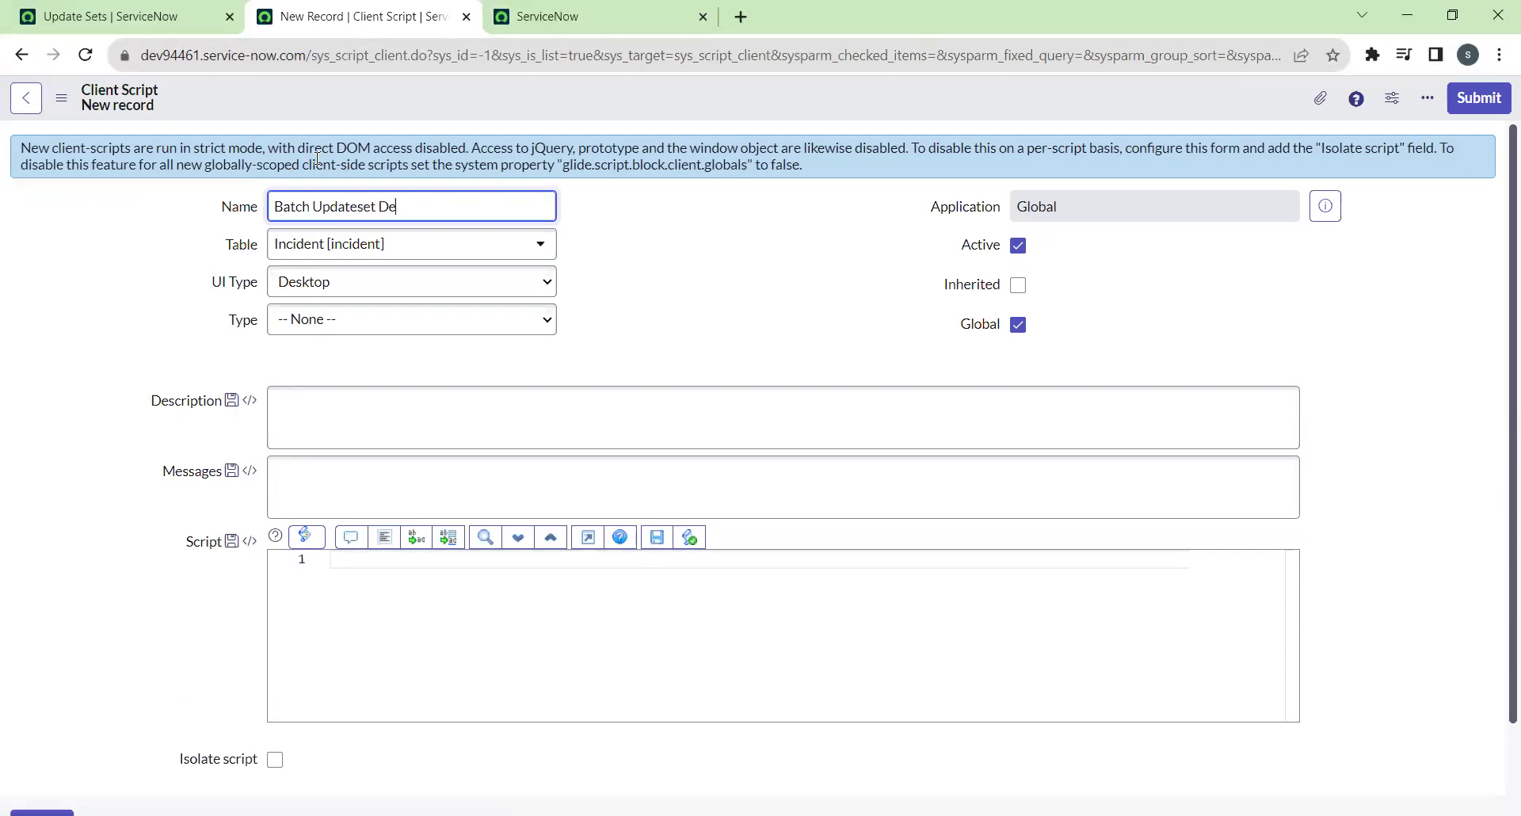
click(329, 317)
click(304, 400)
Add the line alert('This is a Batch updateset demo') below the comment in the script's onLoad function.
click(779, 579)
key(Return)
text(alerr)
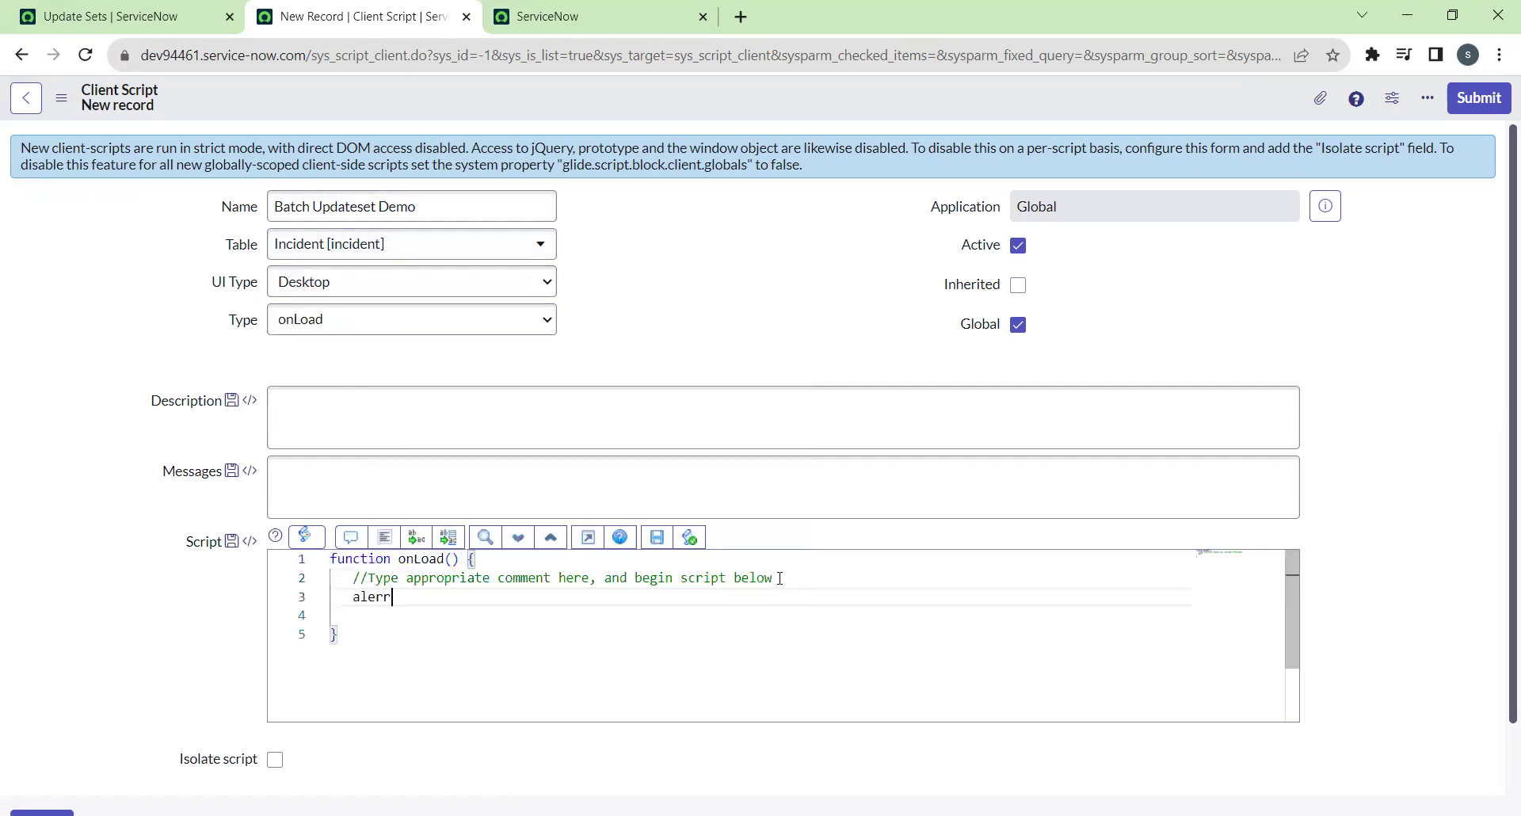
text(t(This)
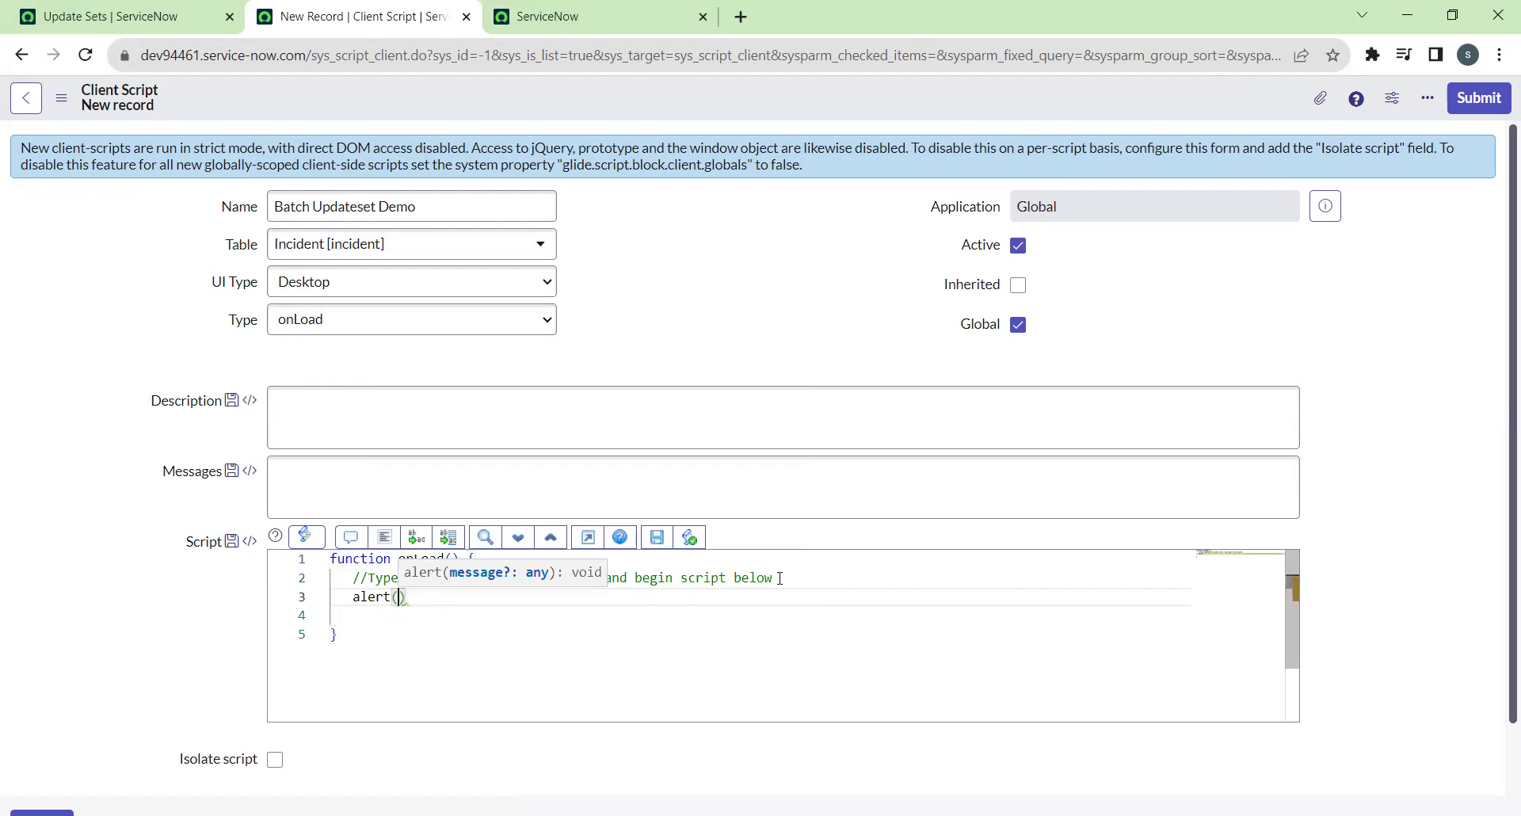
text( an)
key(BackSpace)
key(BackSpace)
key(BackSpace)
key(BackSpace)
key(BackSpace)
key(BackSpace)
key(BackSpace)
text('This )
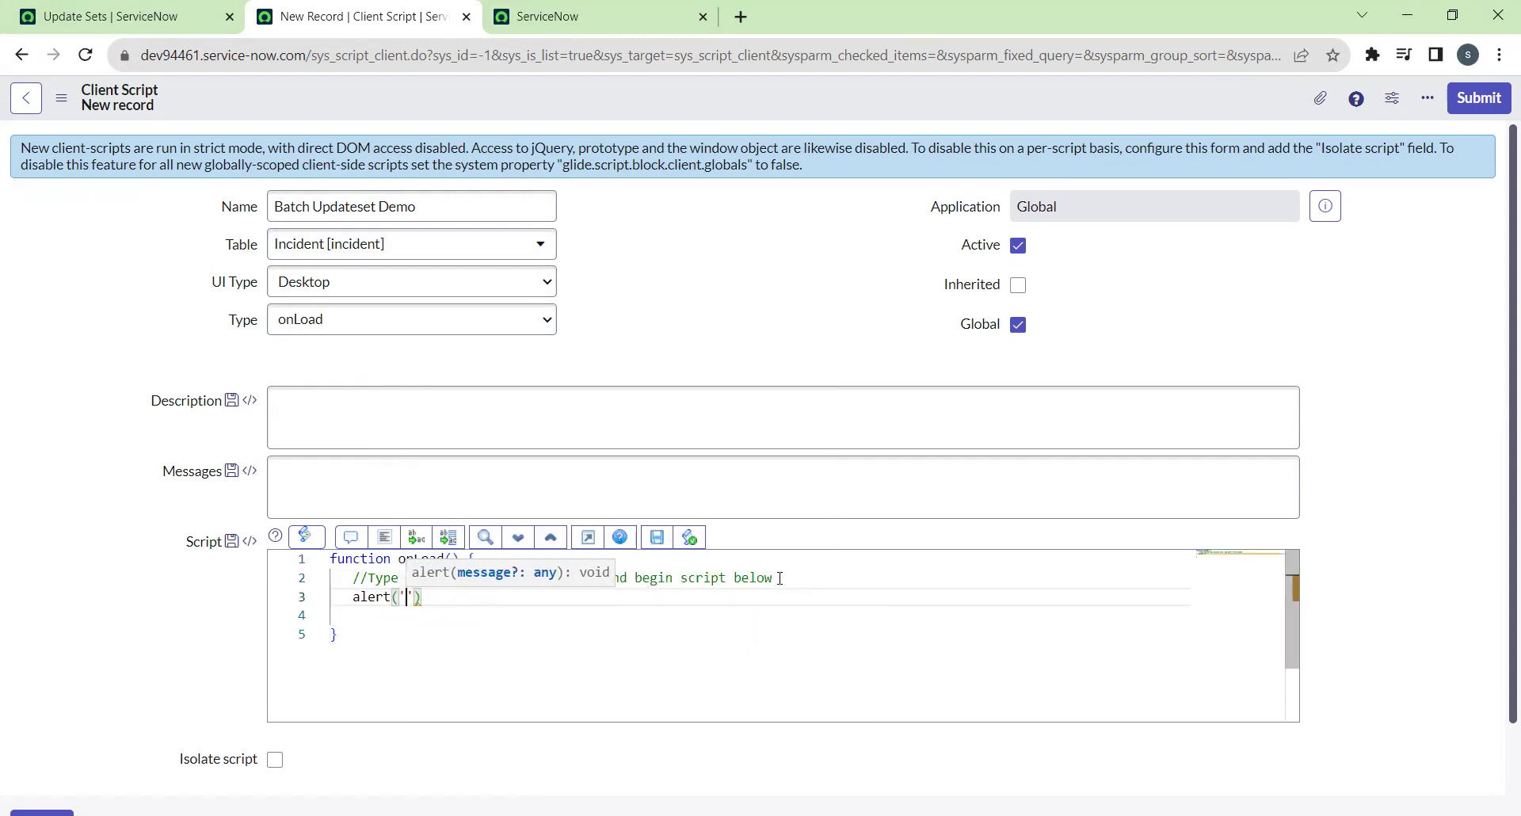
text(is a )
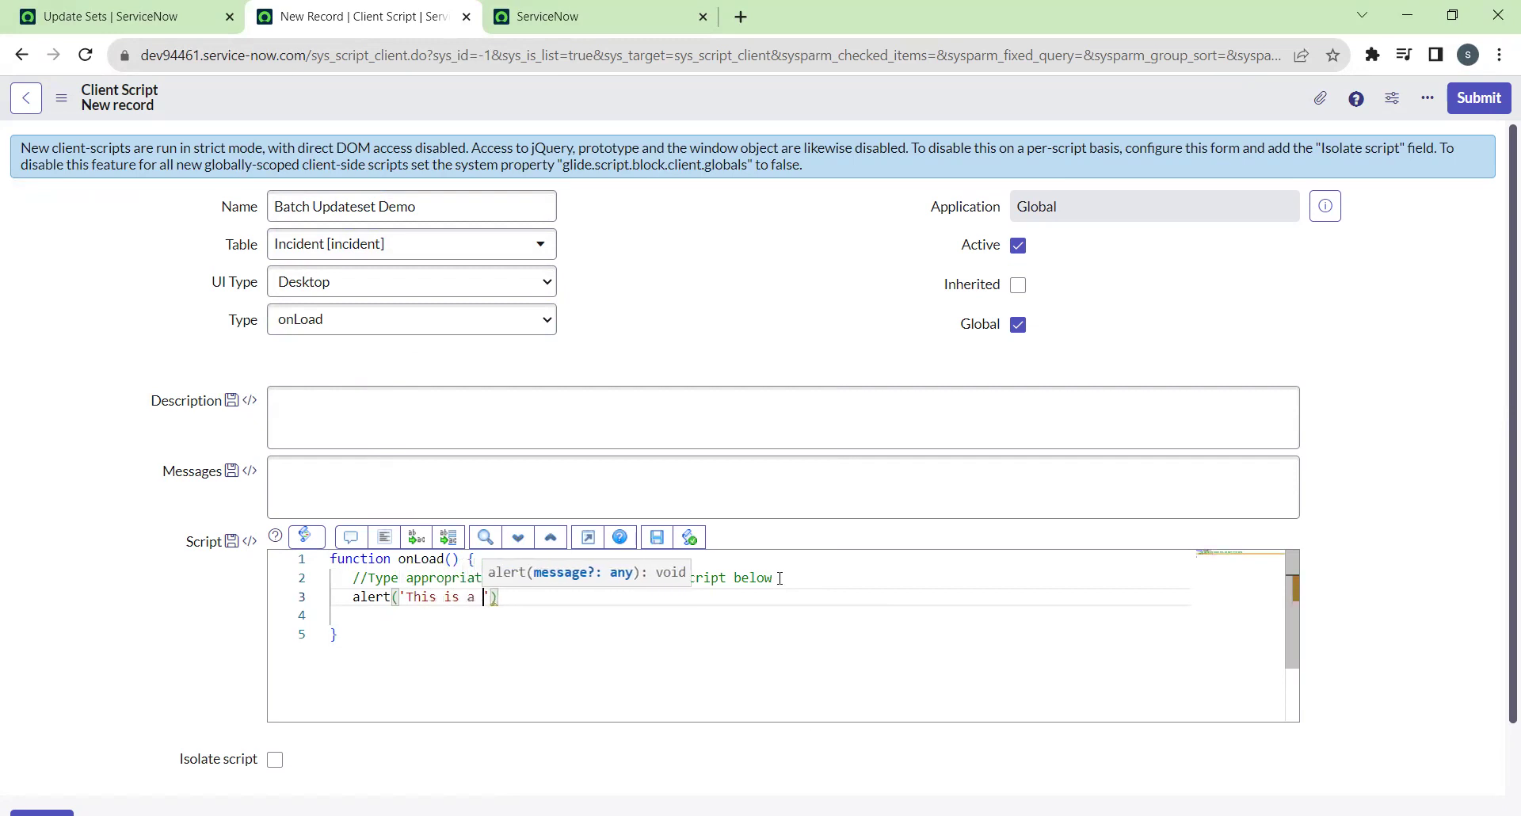
text(Batch upd)
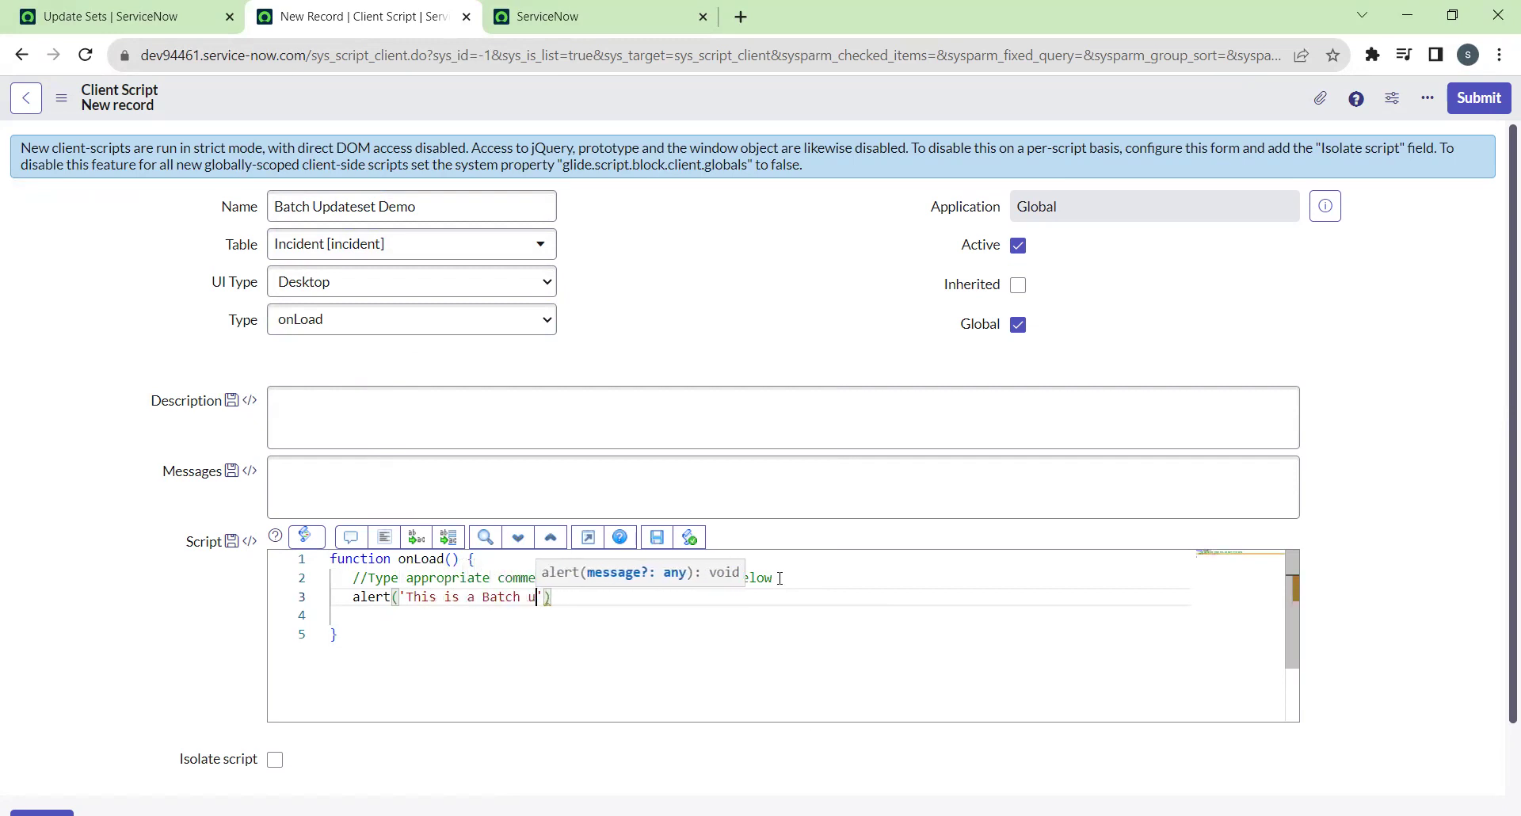
text(ateset demo)
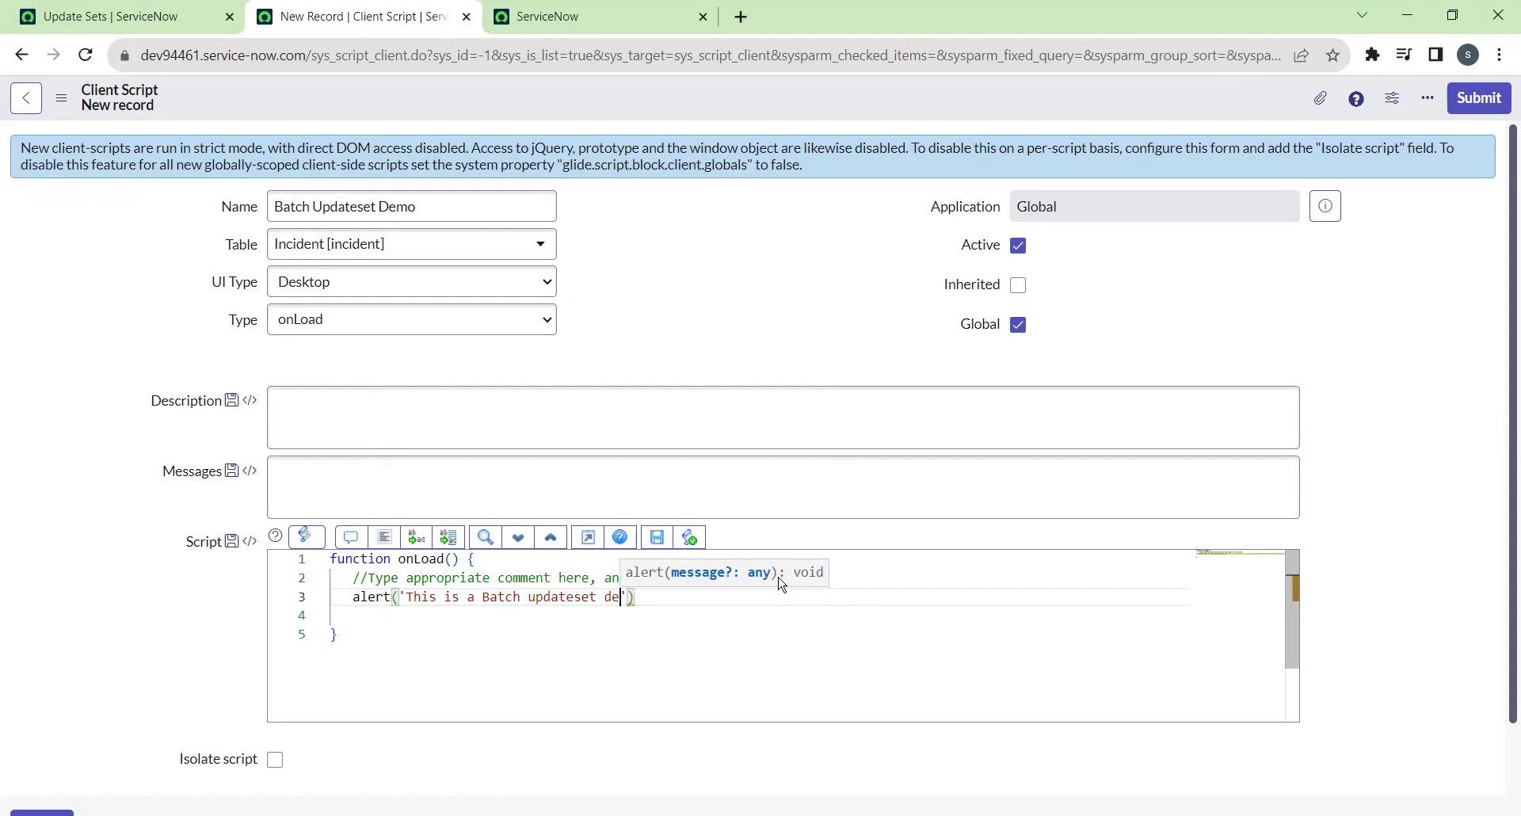
End the alert statement with a semicolon and submit the Incident client script.
key(End)
text(;)
click(1478, 97)
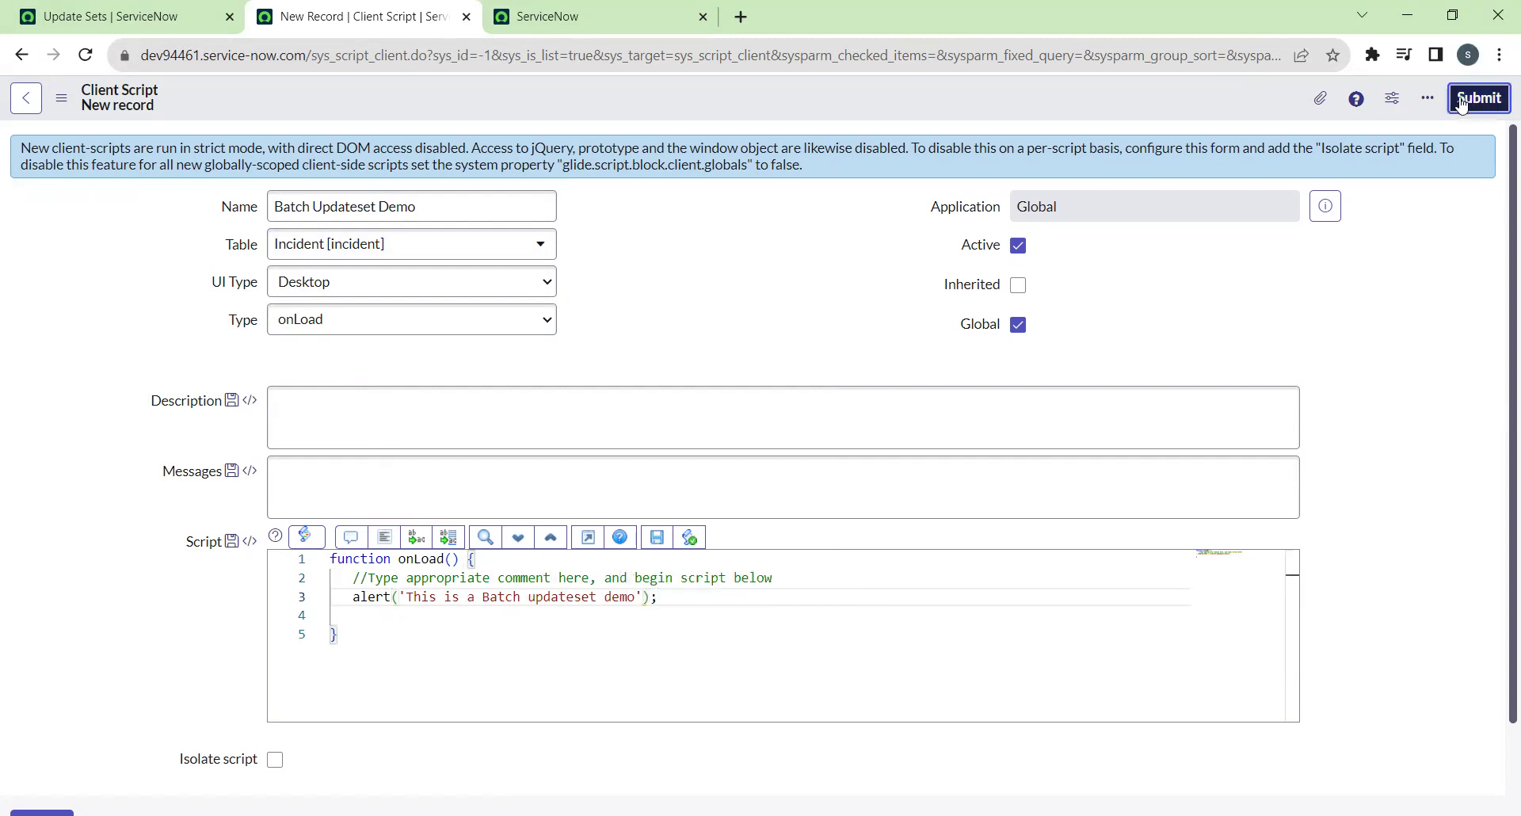
Switch the current update set to Batch Update Set Child 1 and close the Incident client scripts browser tab.
key(ctrl+Page_Up)
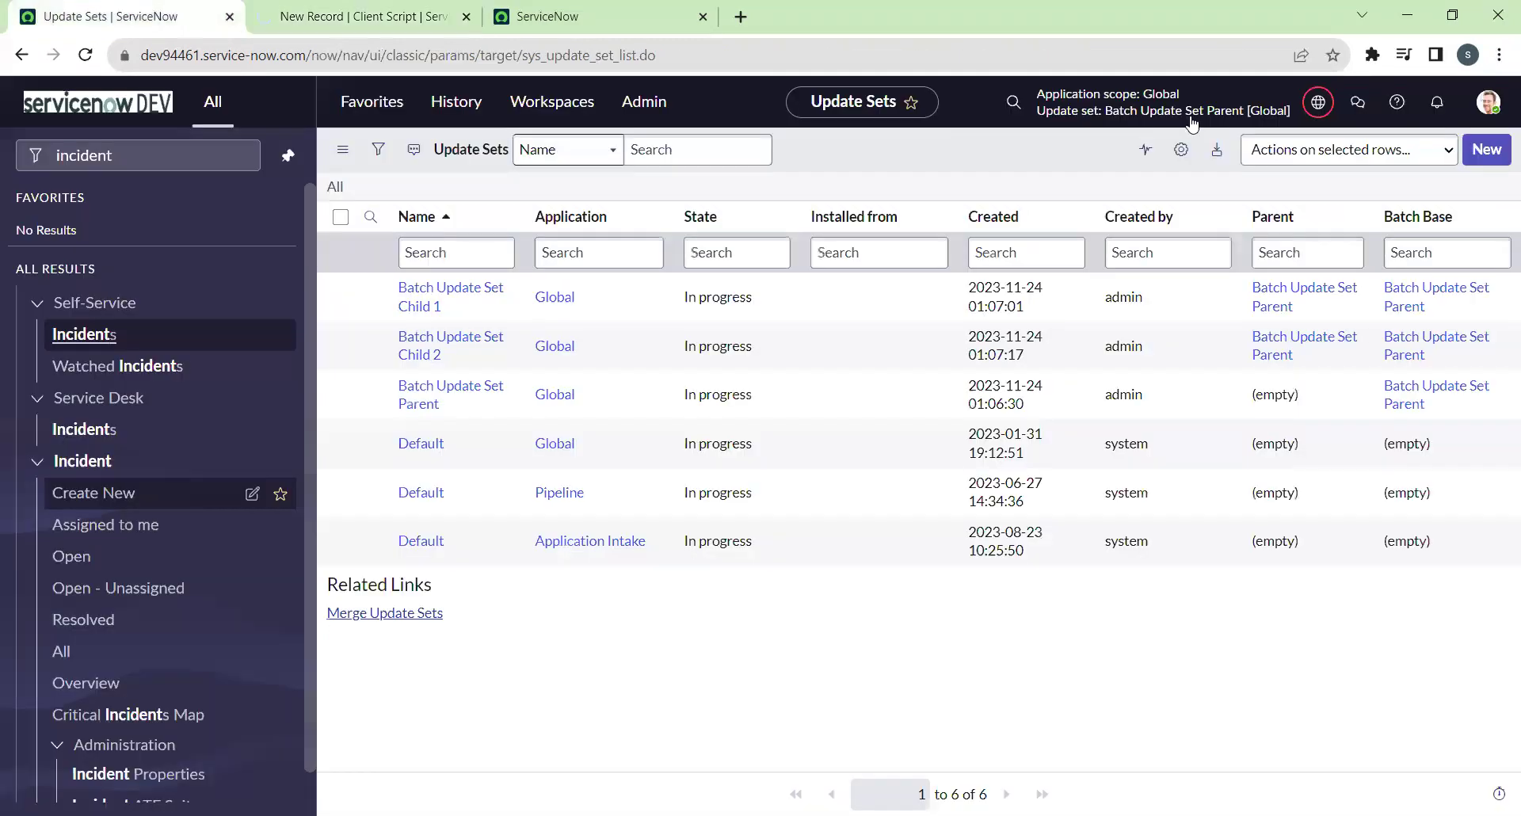
click(1319, 107)
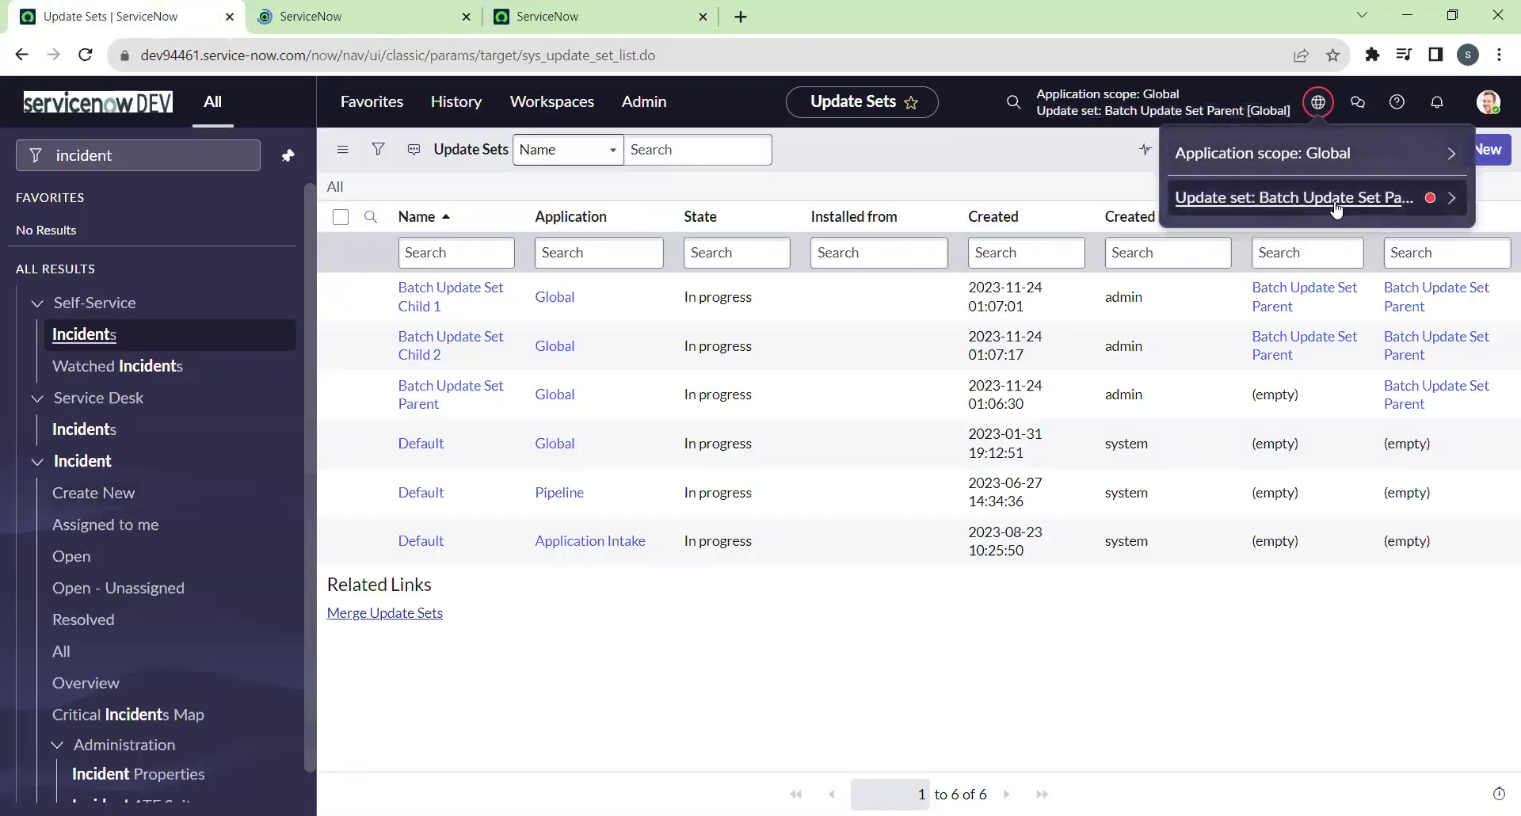
click(1291, 198)
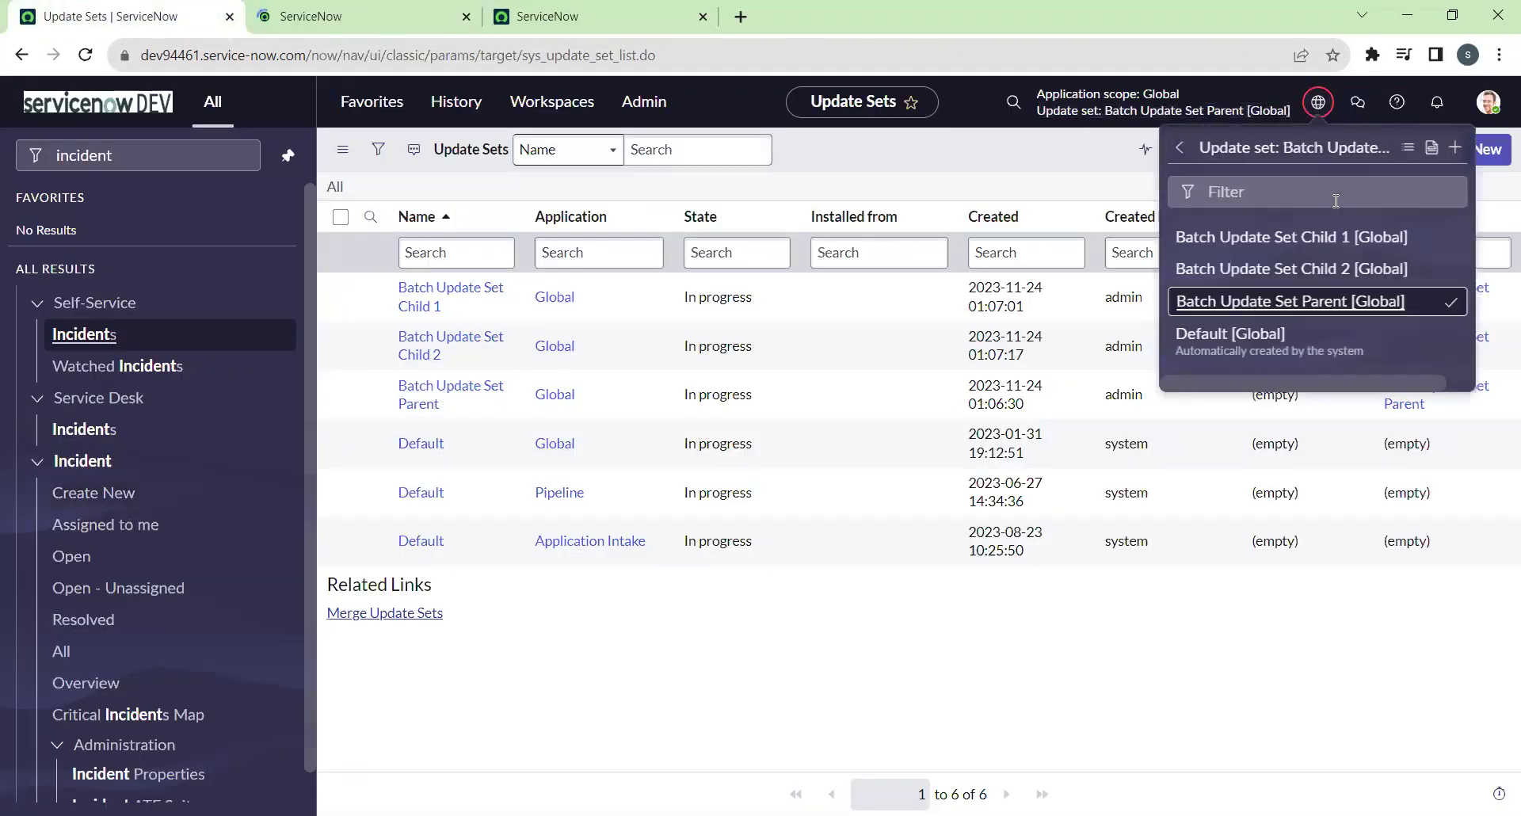
click(1260, 238)
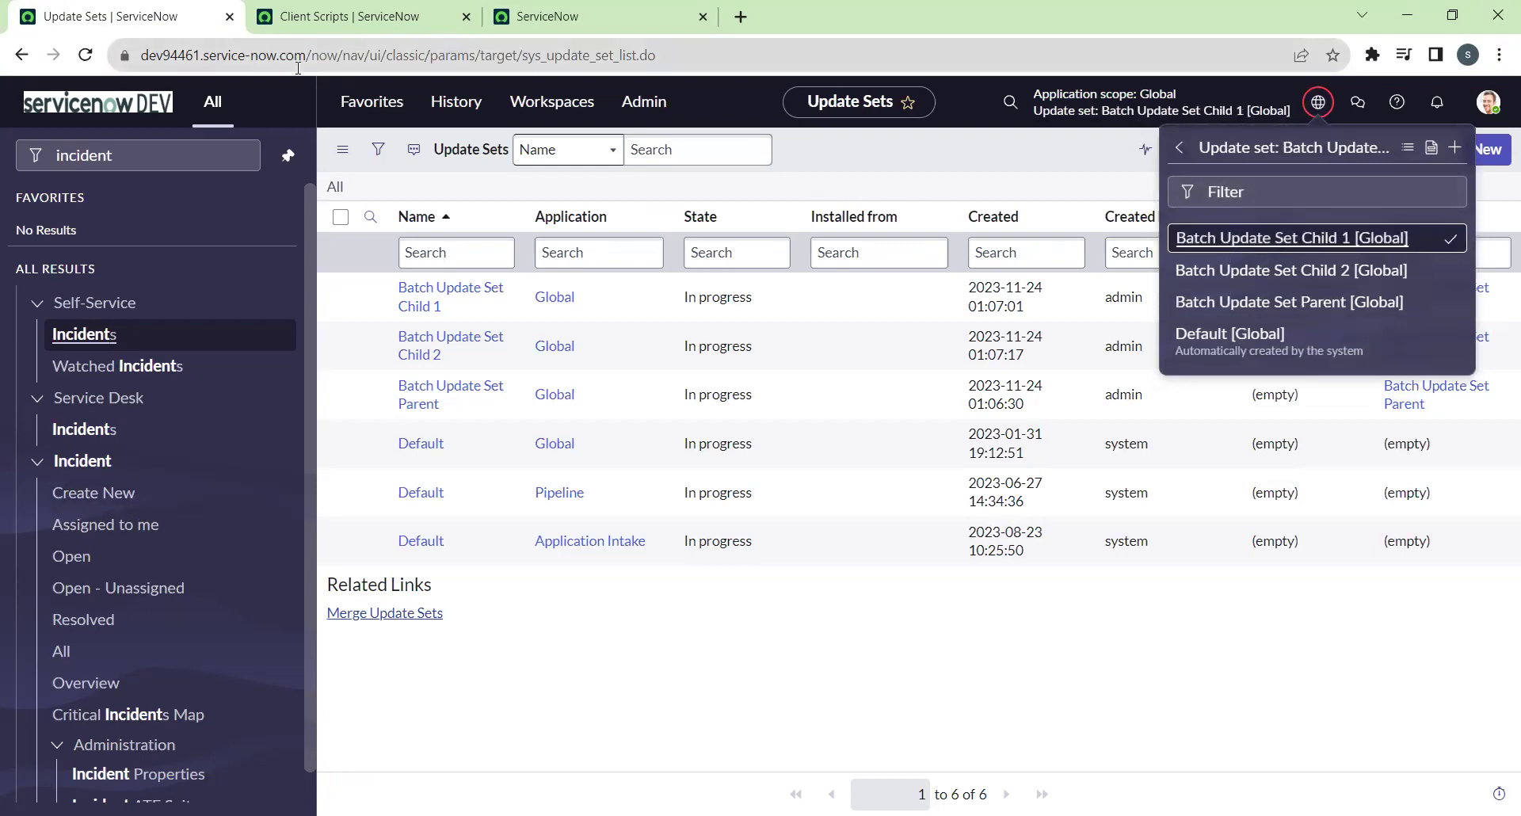
click(317, 15)
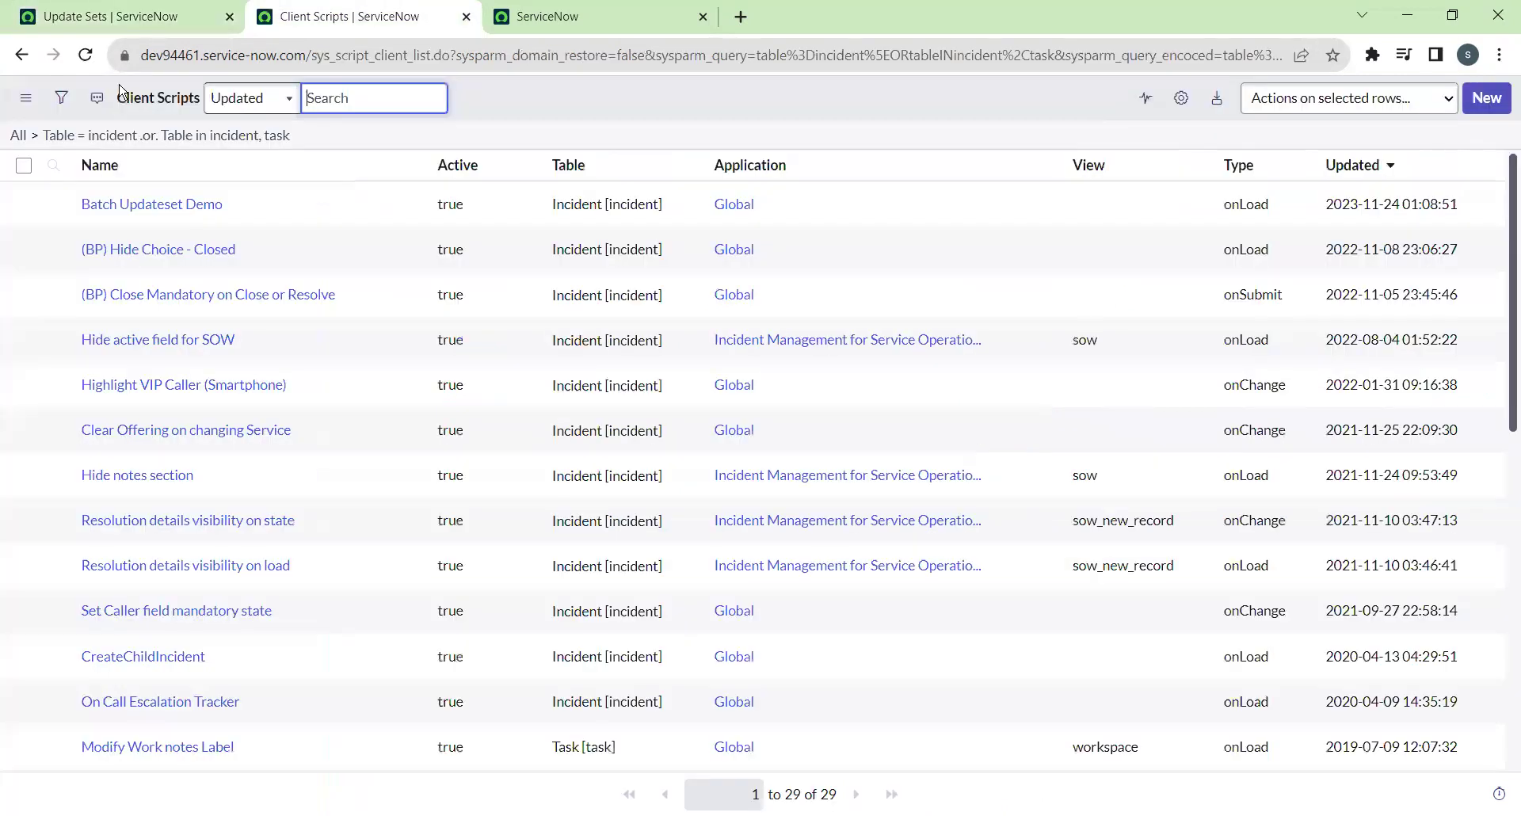
key(ctrl+w)
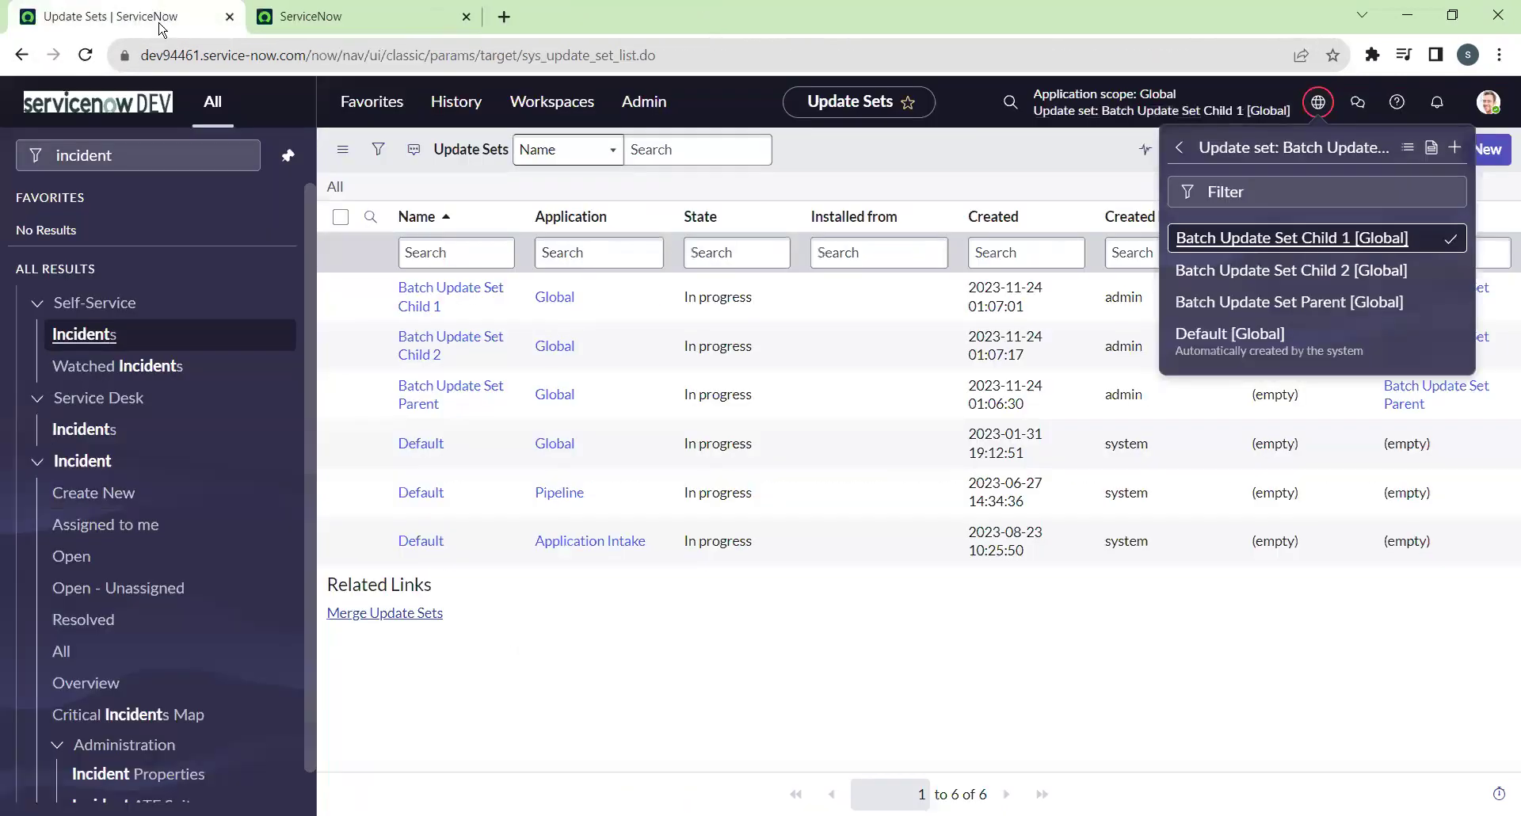
Find the Problem application modules and open the new problem form in a separate browser tab.
click(143, 155)
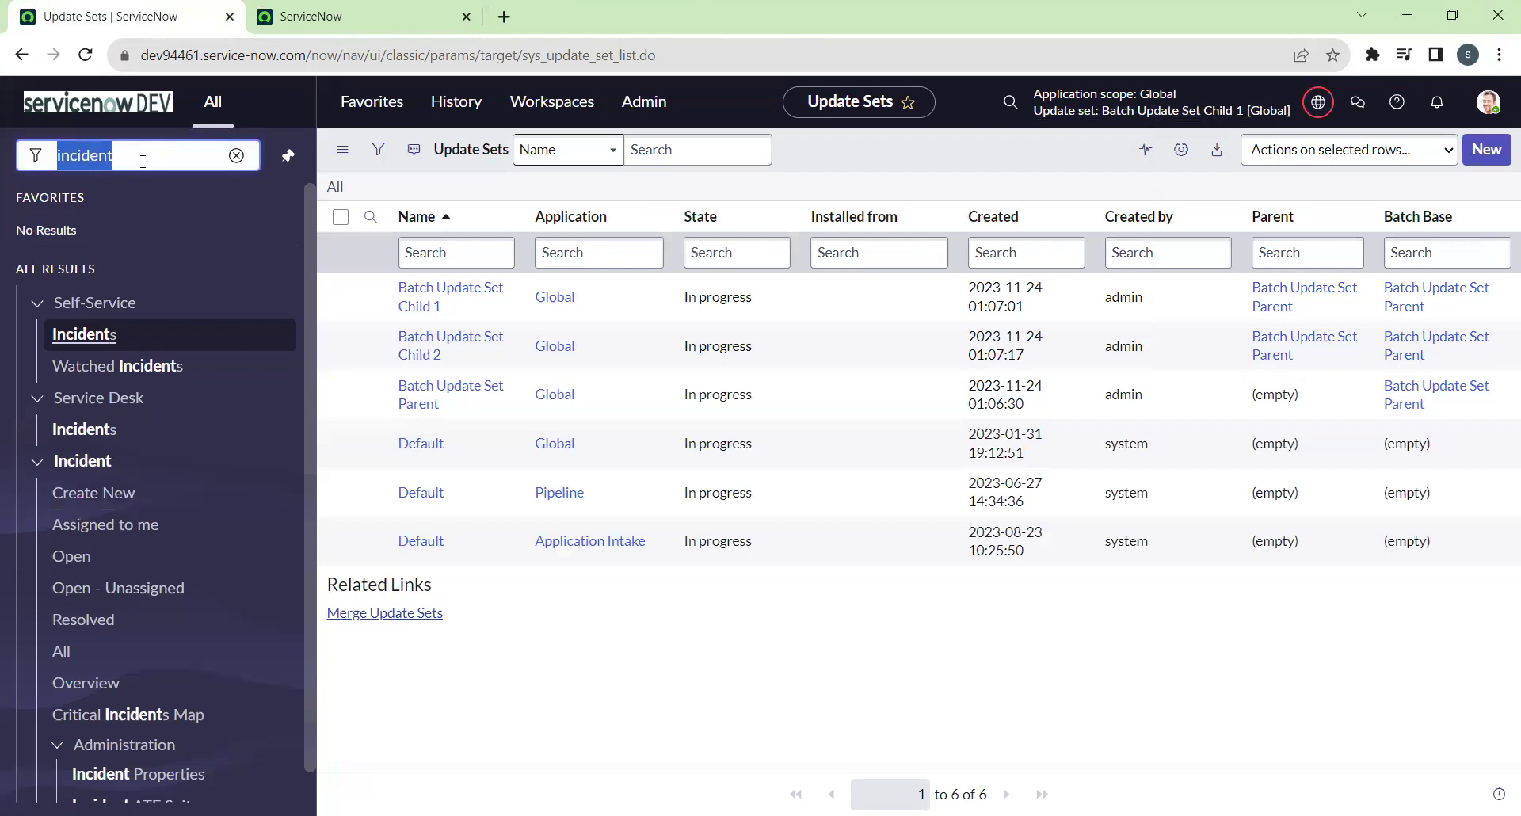
text(problem)
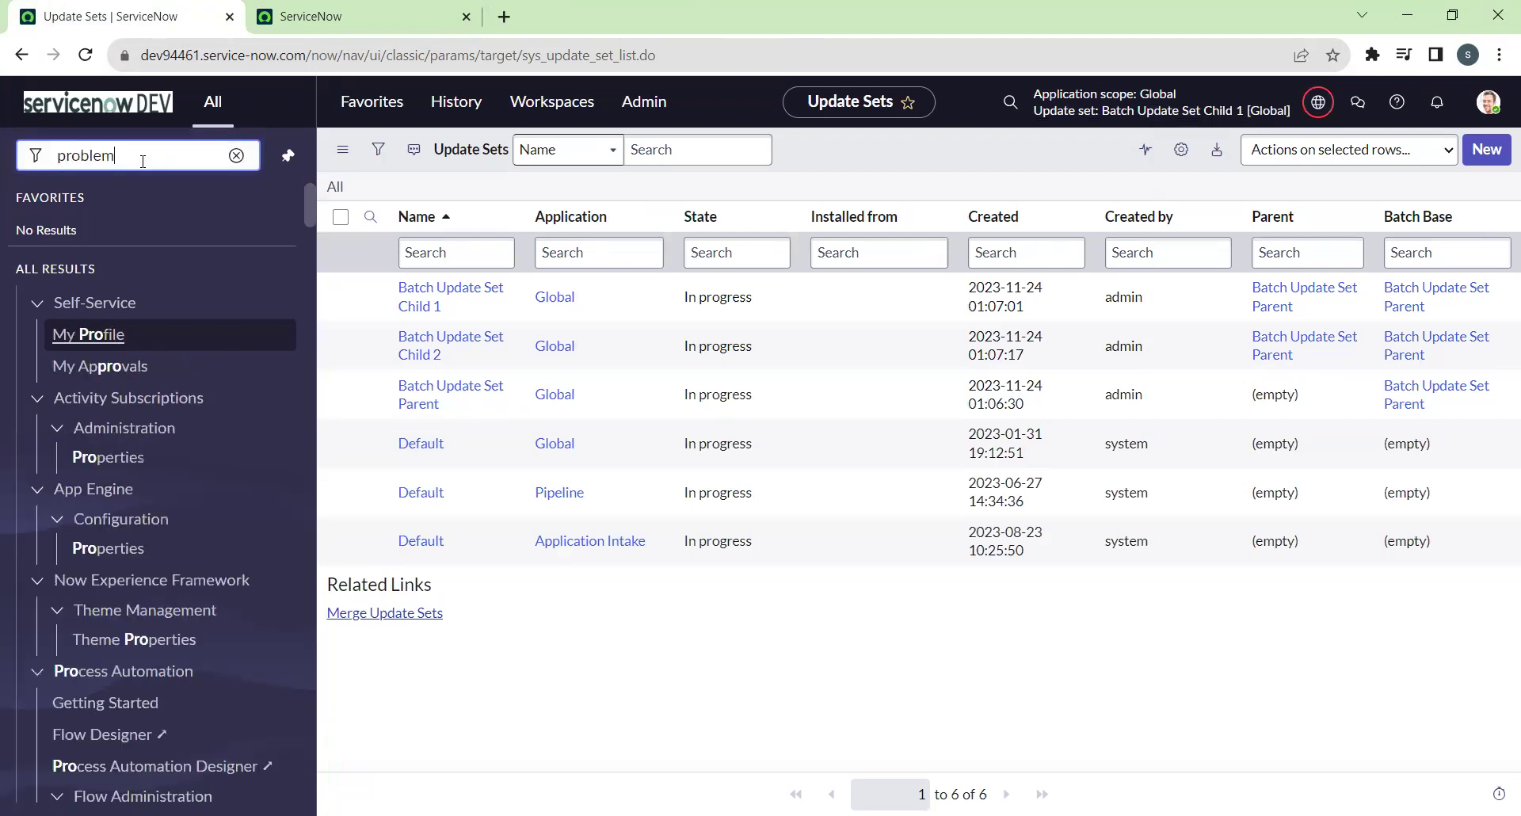
middle_click(71, 339)
click(359, 16)
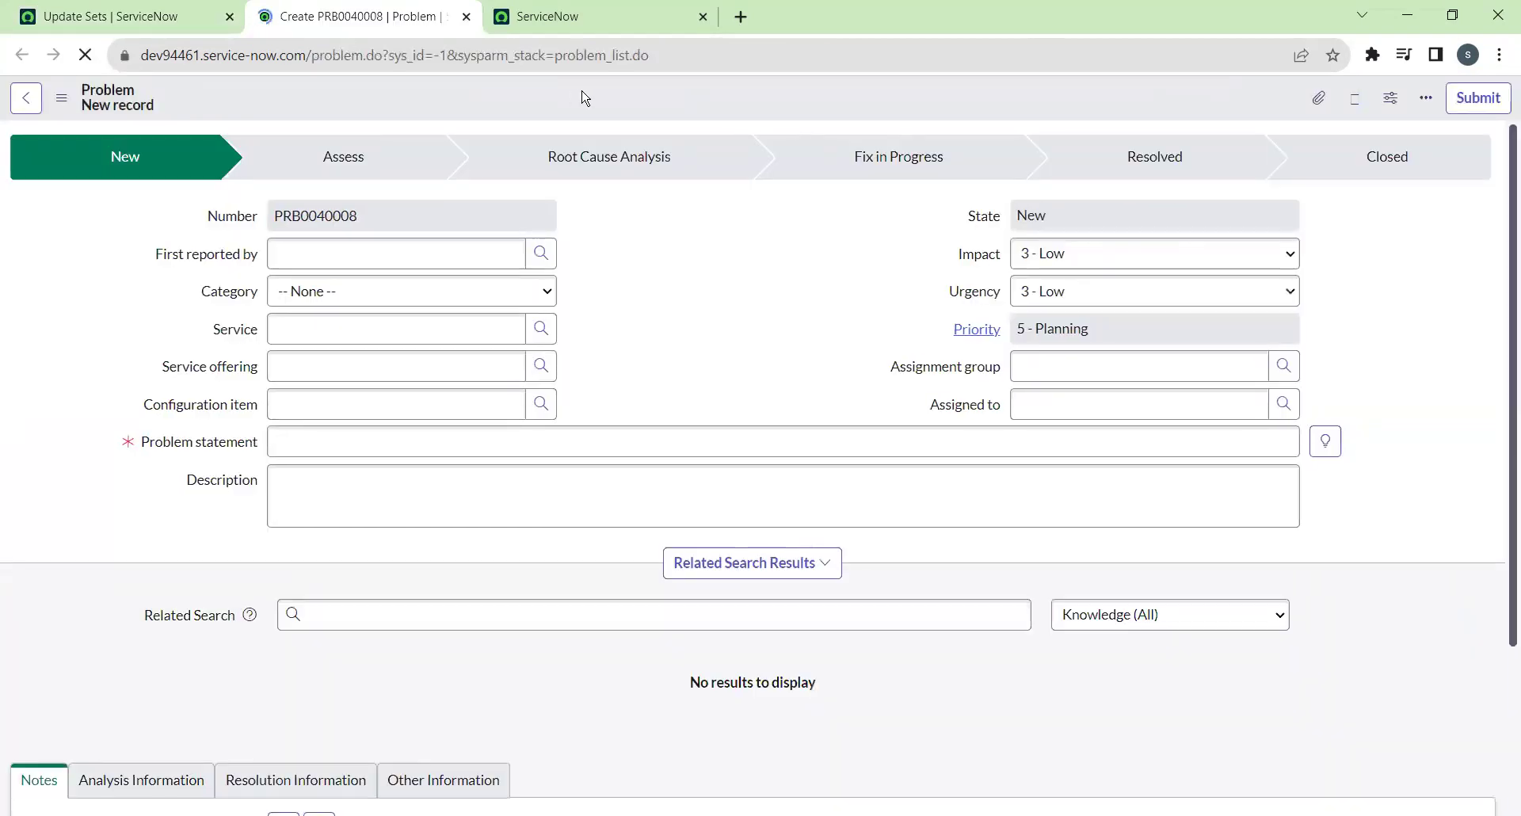
Open the business rules configured for the Problem table and start a new business rule.
right_click(641, 93)
mouse_move(709, 135)
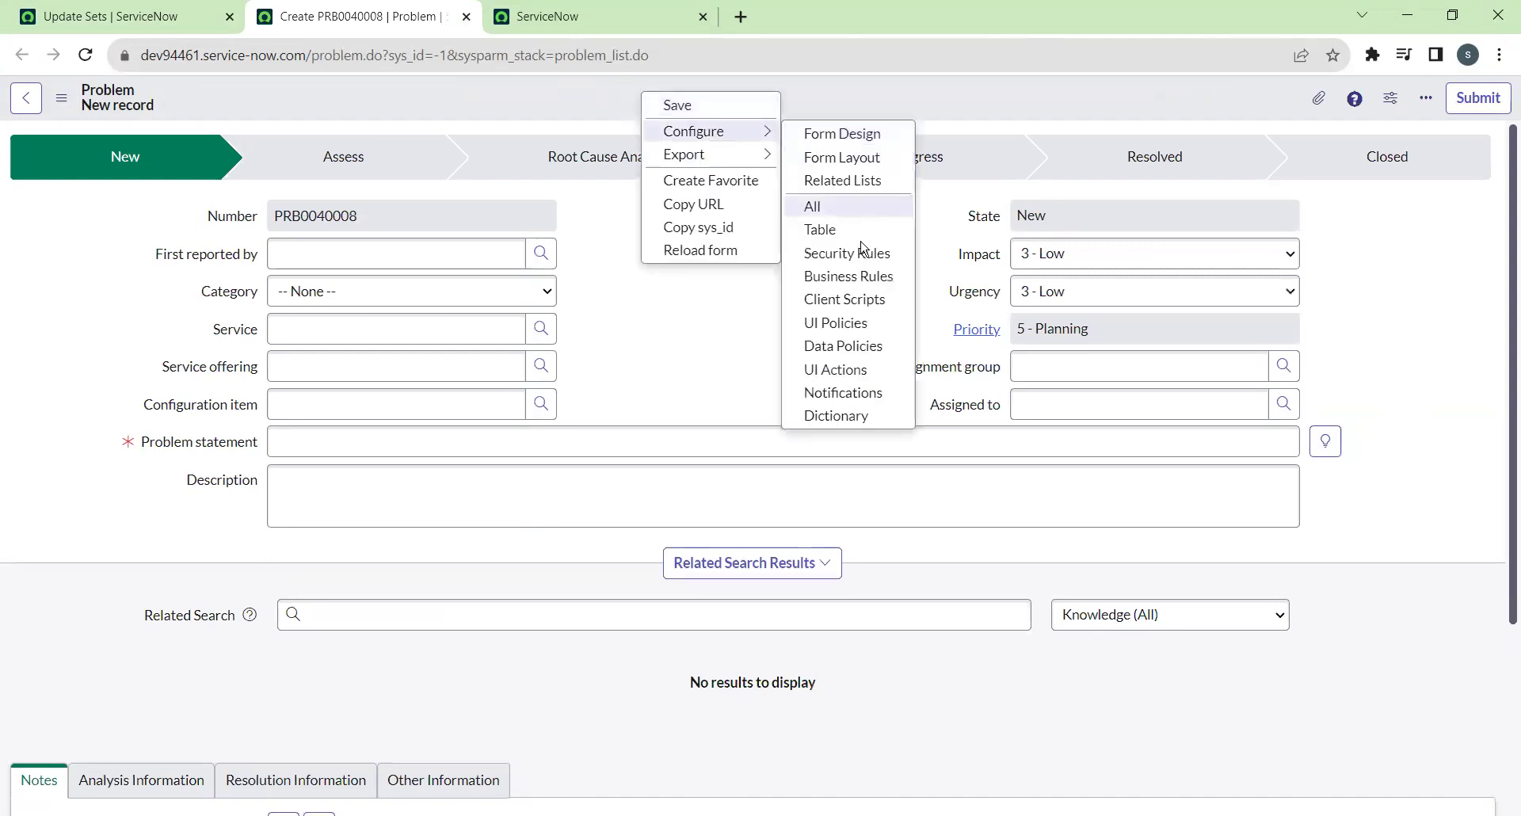
click(832, 279)
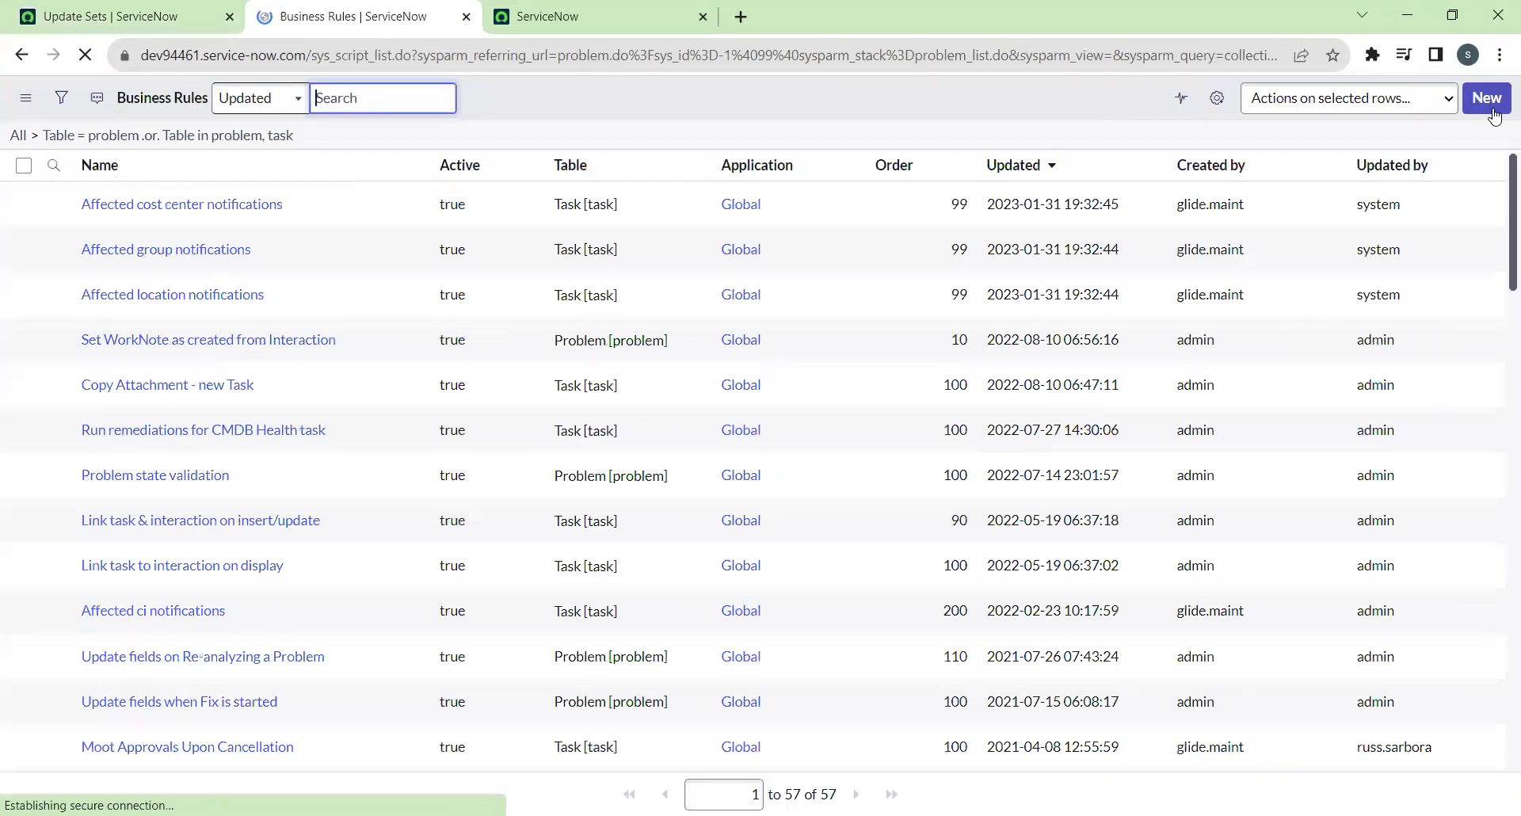
click(1493, 115)
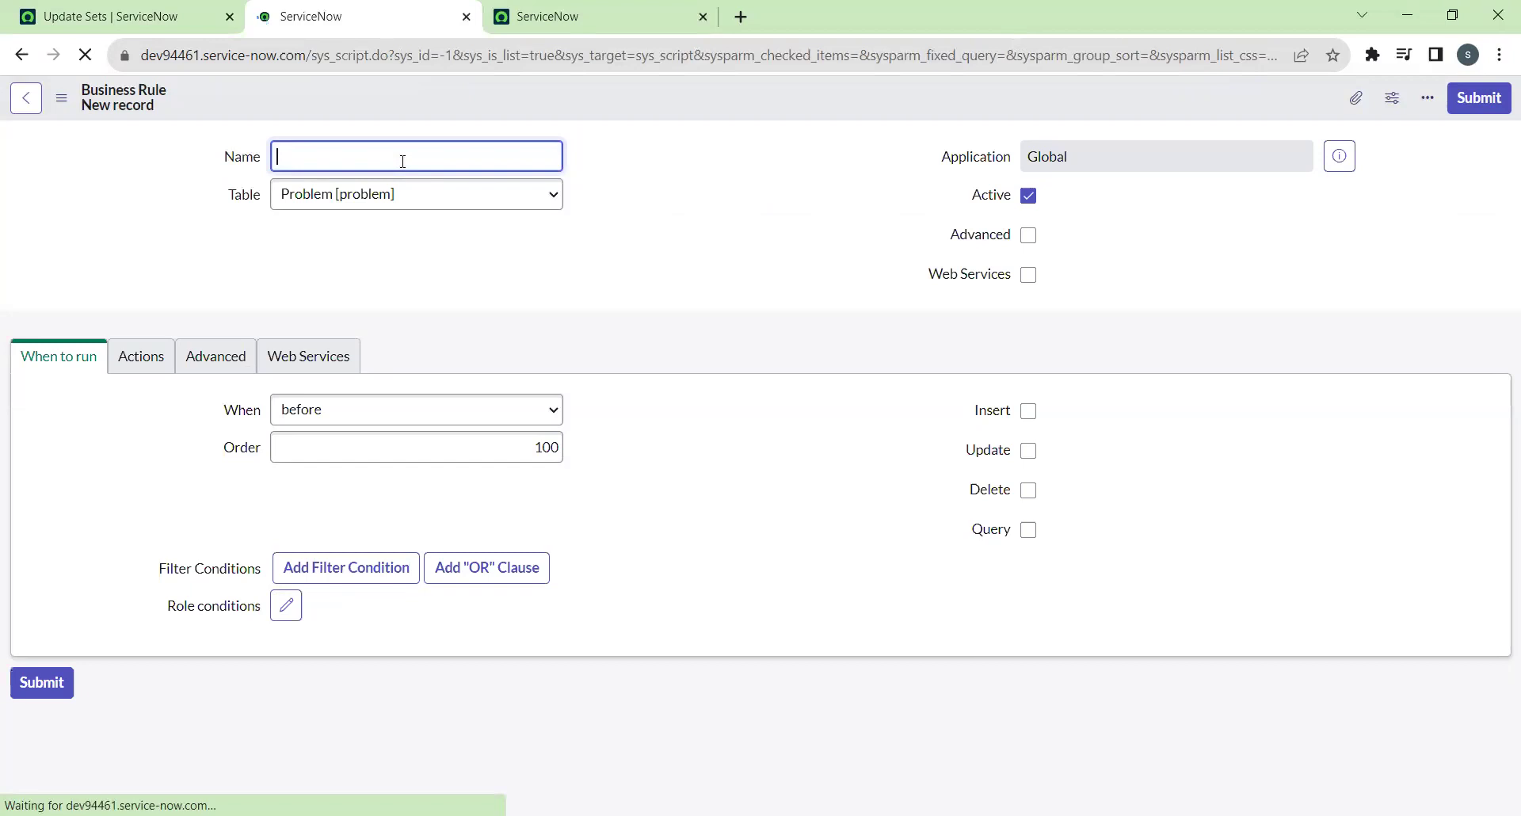
Name the business rule "Batch Update set demo", enable its Advanced option, and set When to display.
text(Batch Update)
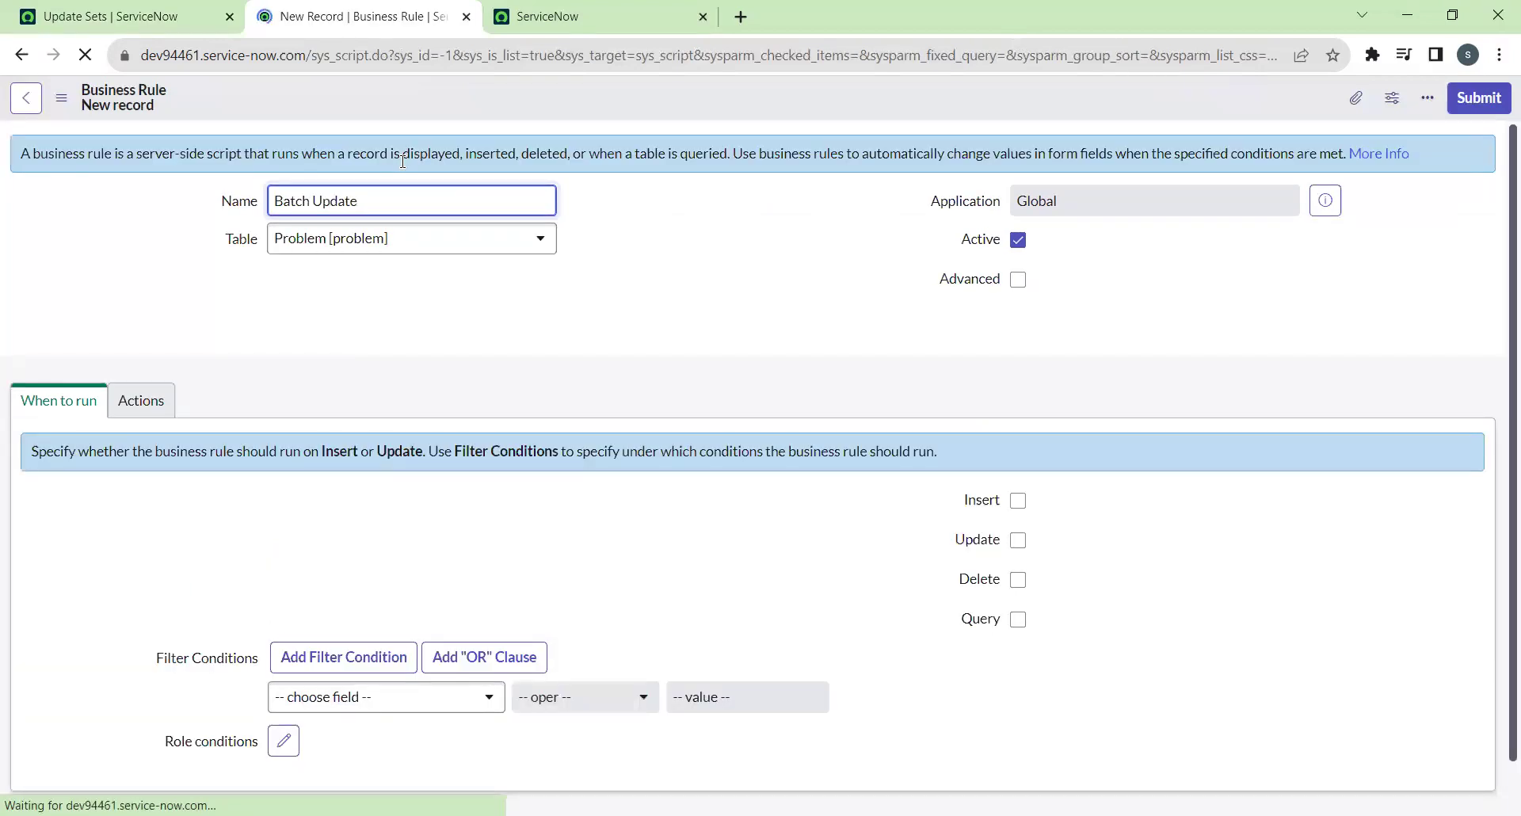
text( set demo)
click(1018, 281)
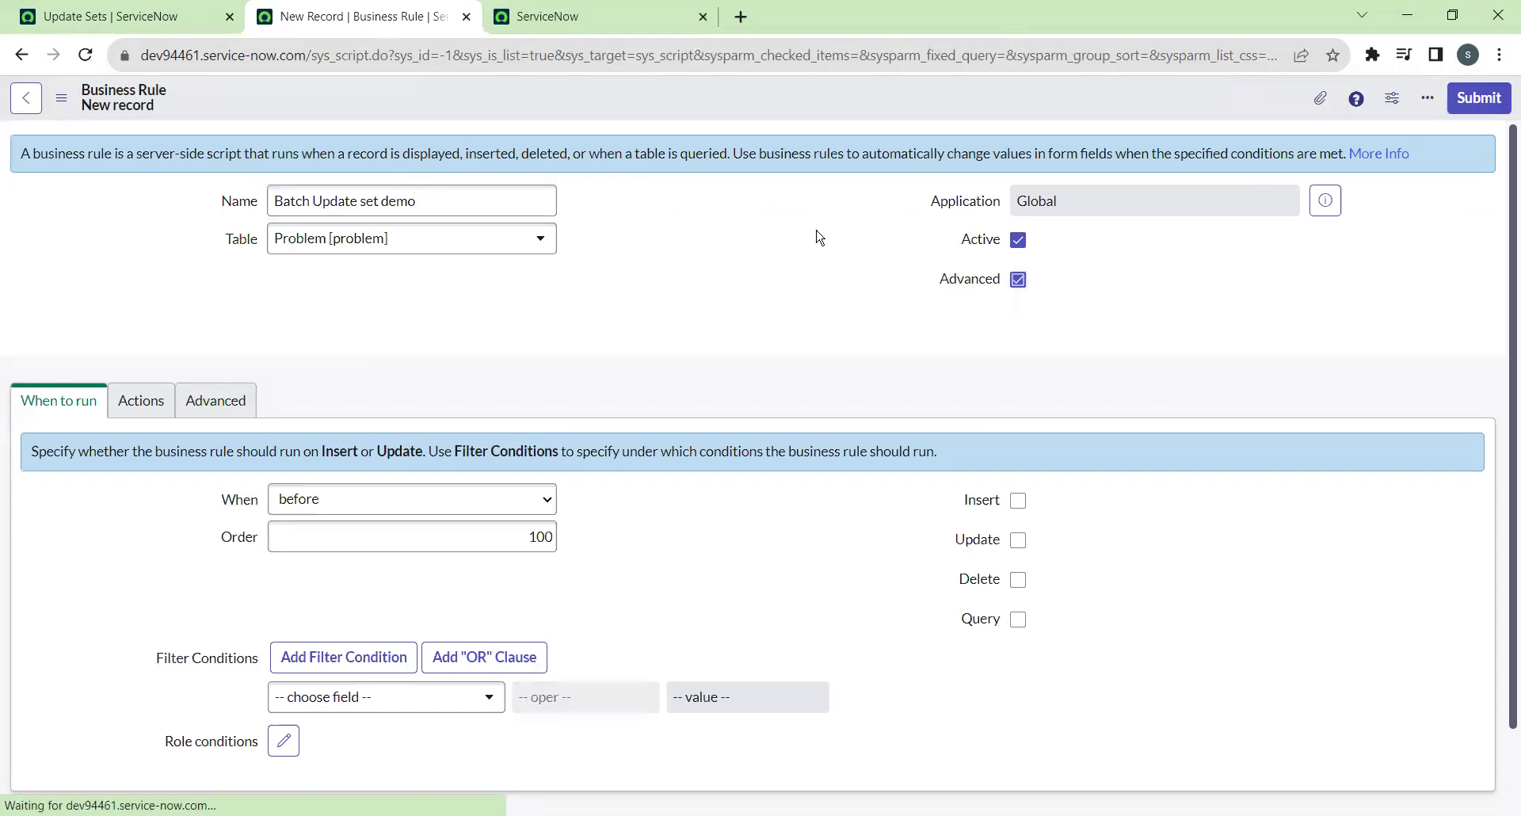
click(459, 516)
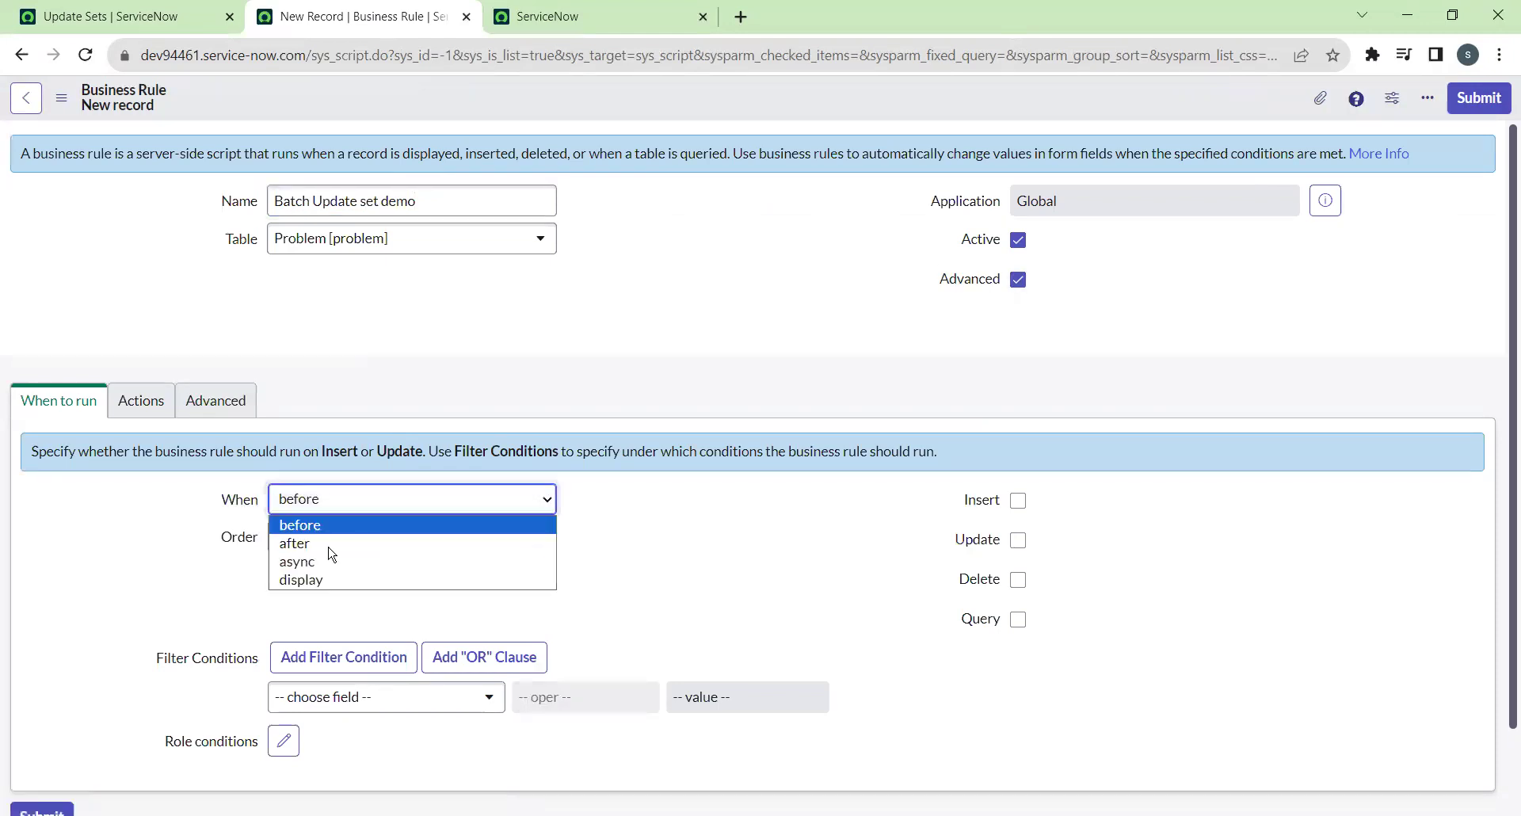
click(298, 579)
Add a gs.addInfoMessage() call with an empty string below the comment in the business rule's script.
click(208, 401)
click(557, 545)
key(Return)
text(gs)
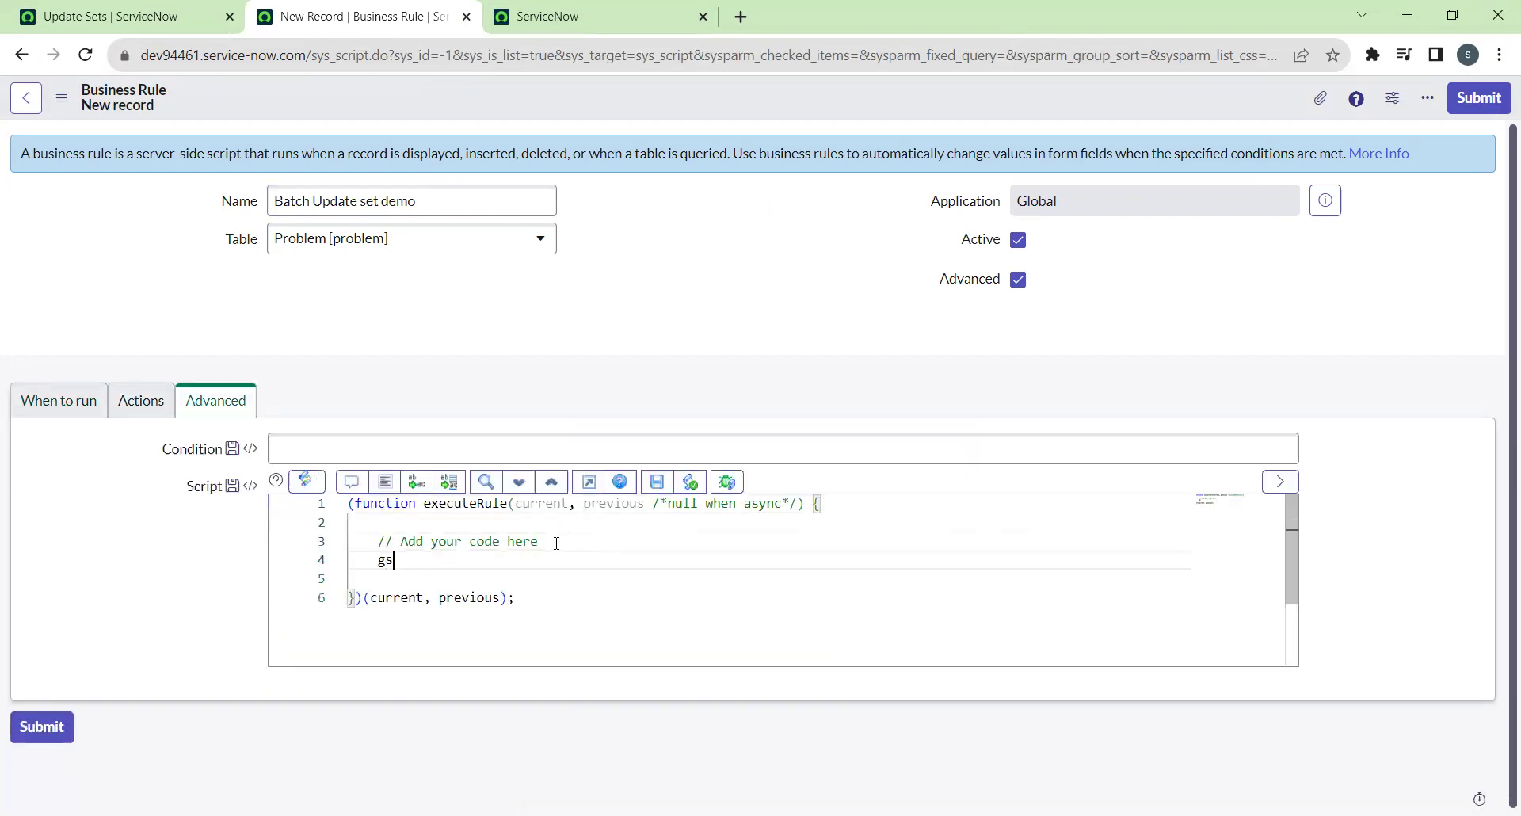
text(.)
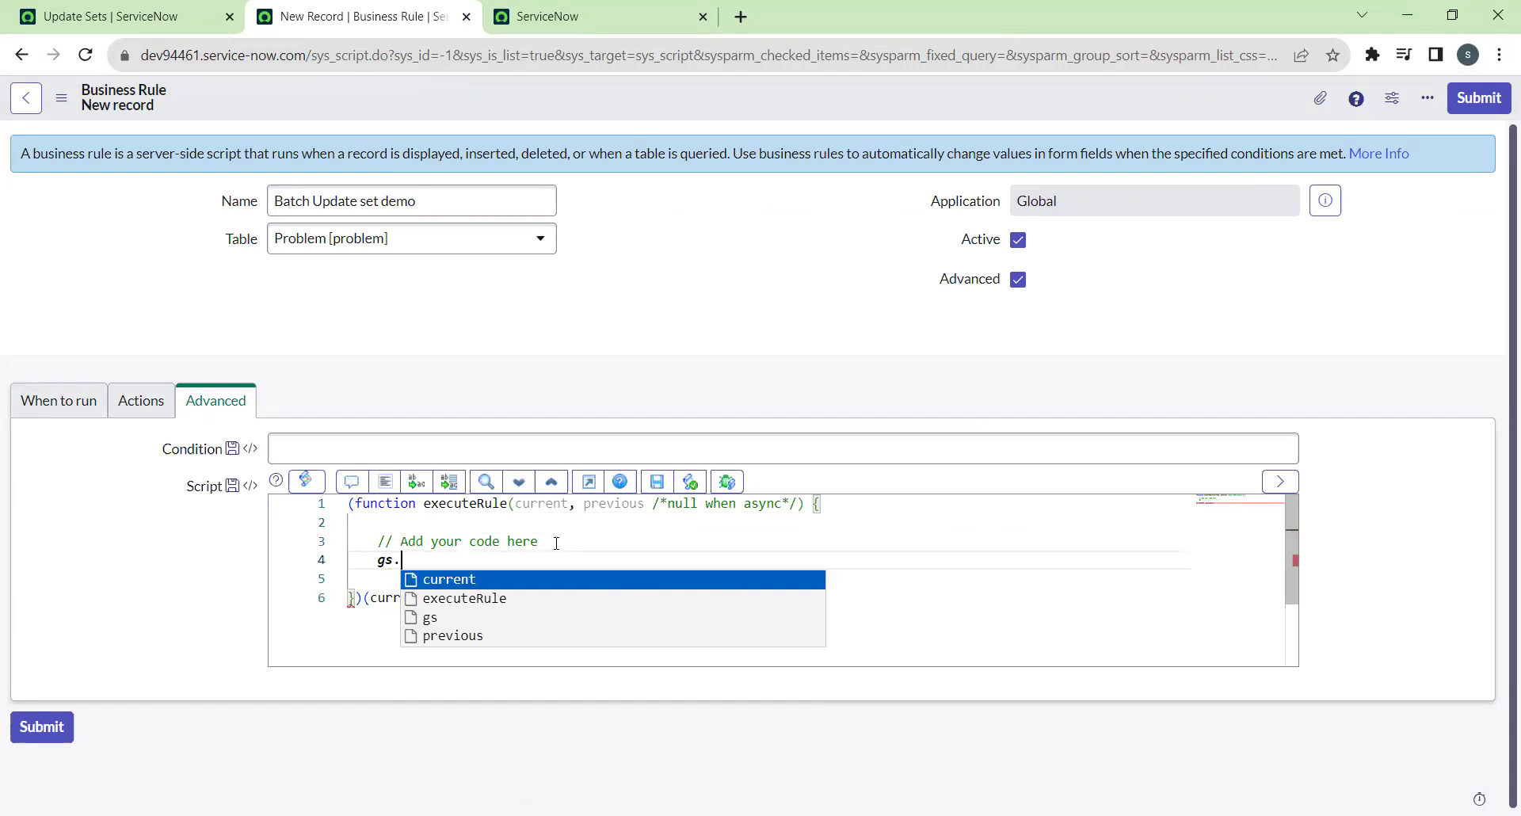
key(Escape)
text(addIn)
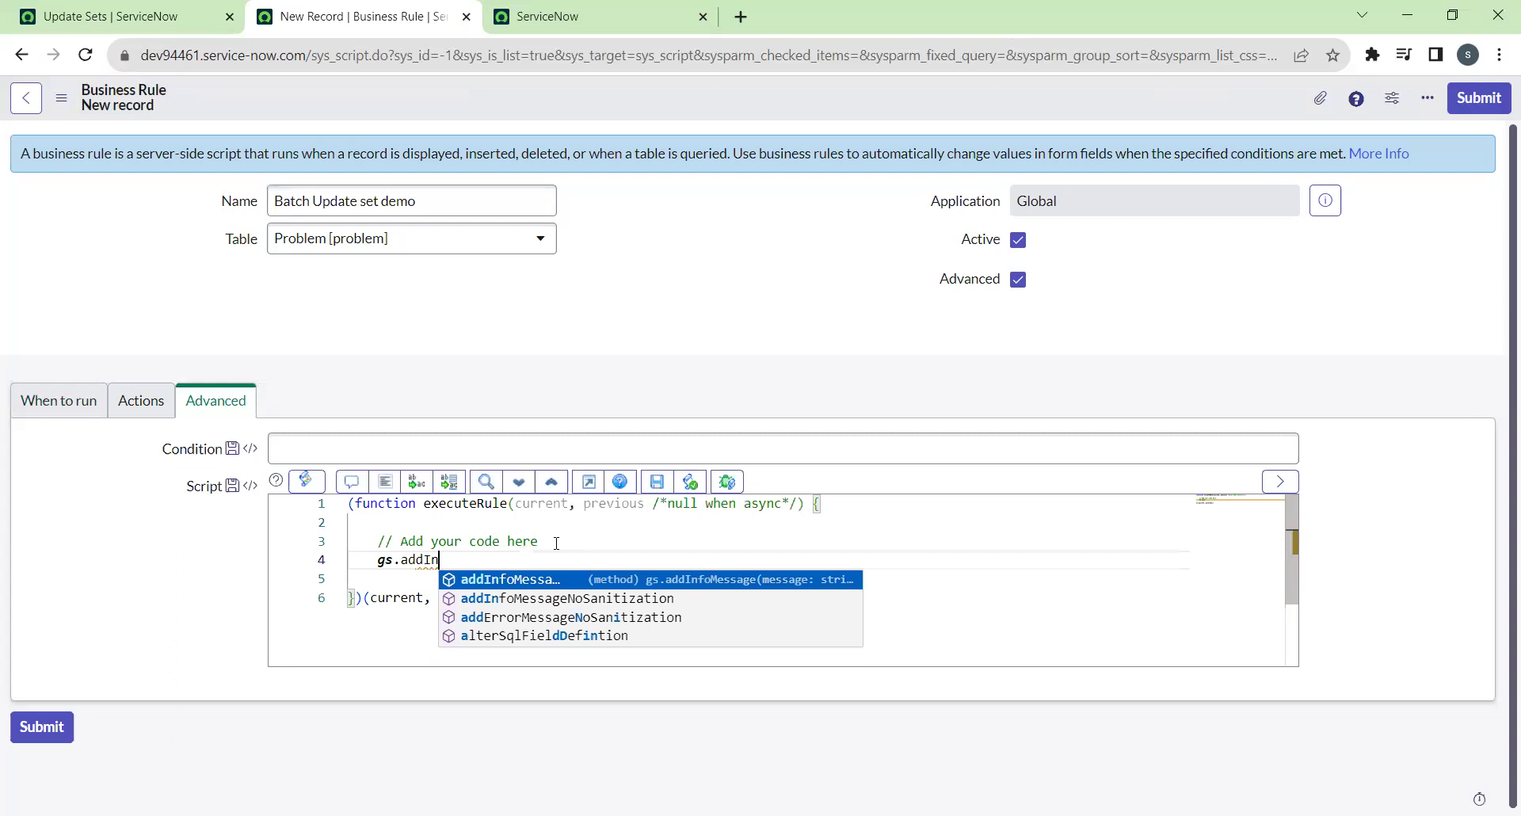
text(foMessage(')
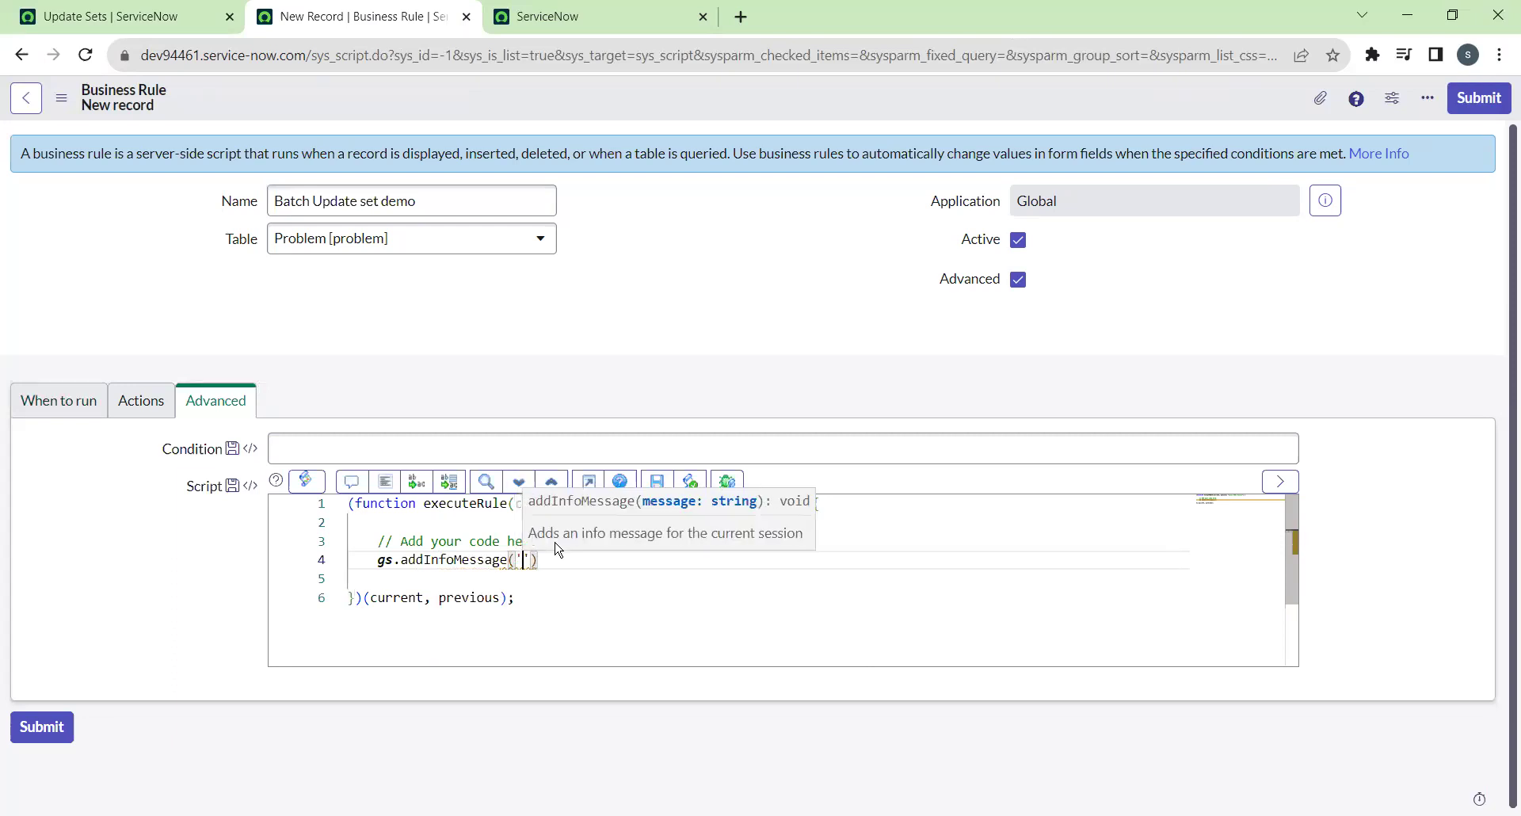
Set the info message text to 'This is a batch updateset demo', end the statement with a semicolon, and submit the business rule.
text(This us)
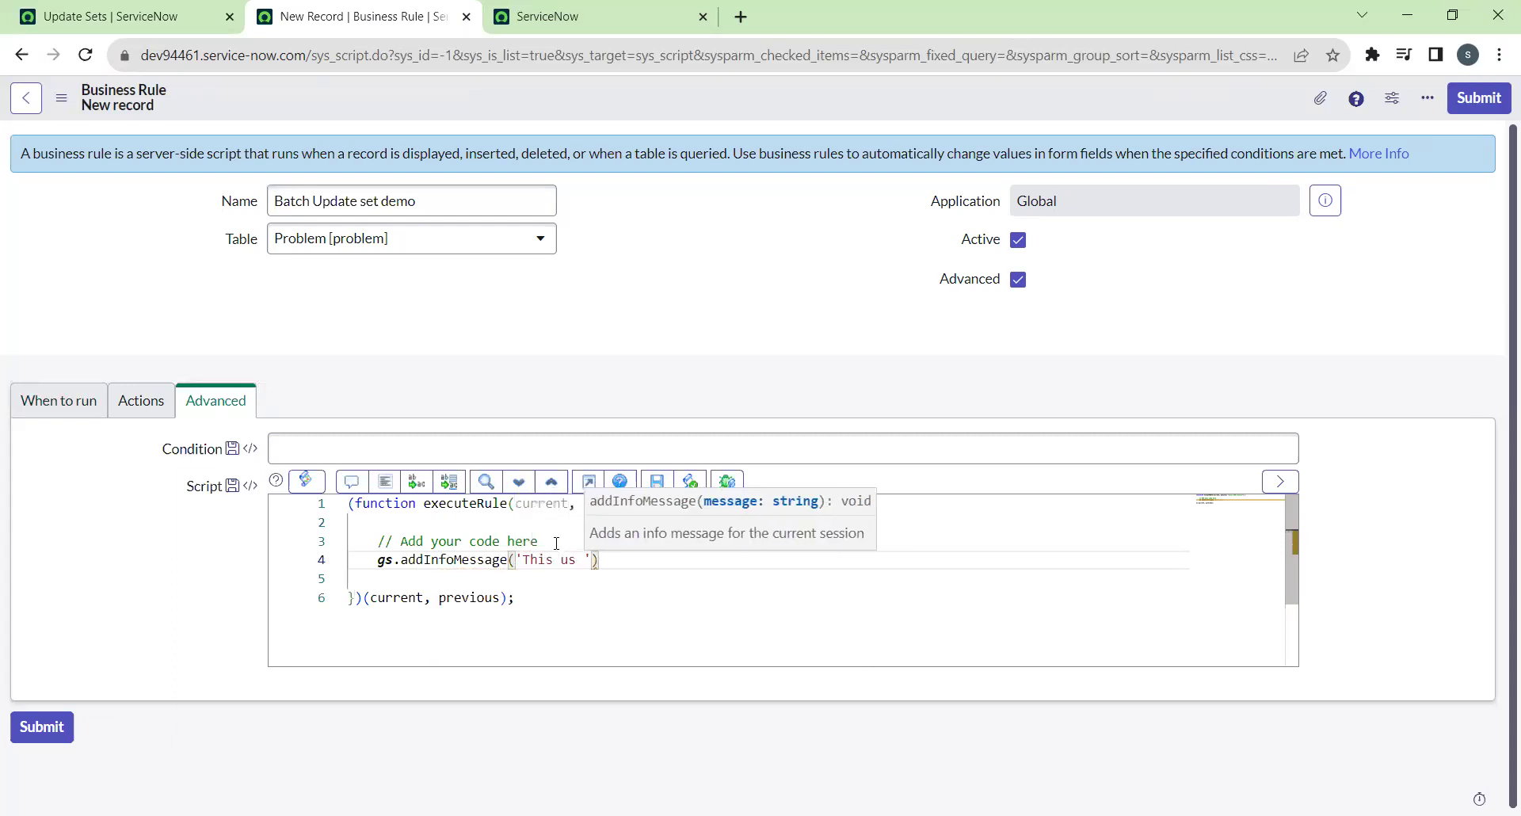
key(BackSpace)
key(BackSpace)
key(BackSpace)
text(is a )
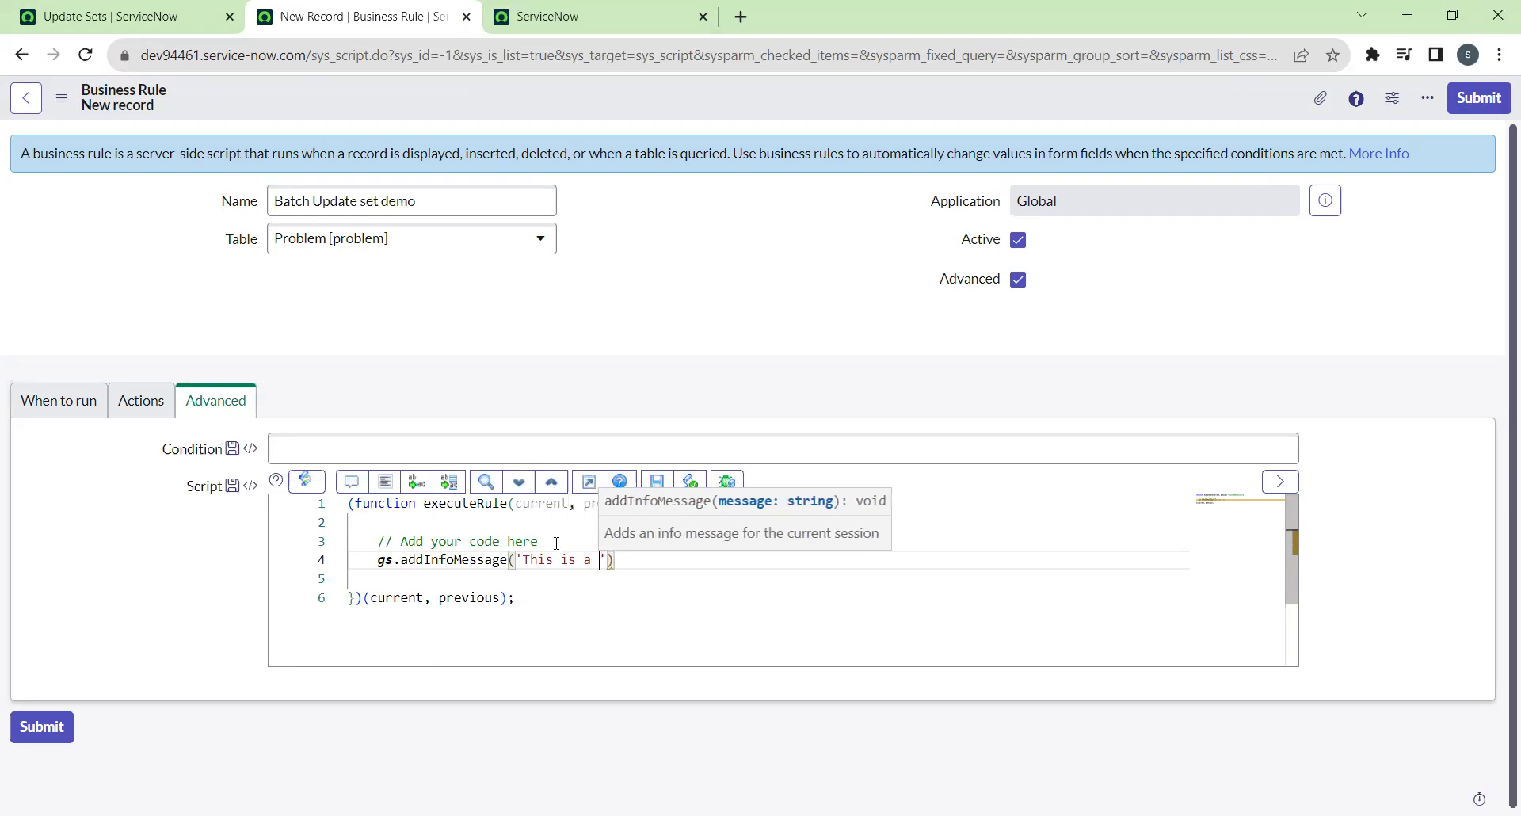
text(batch update)
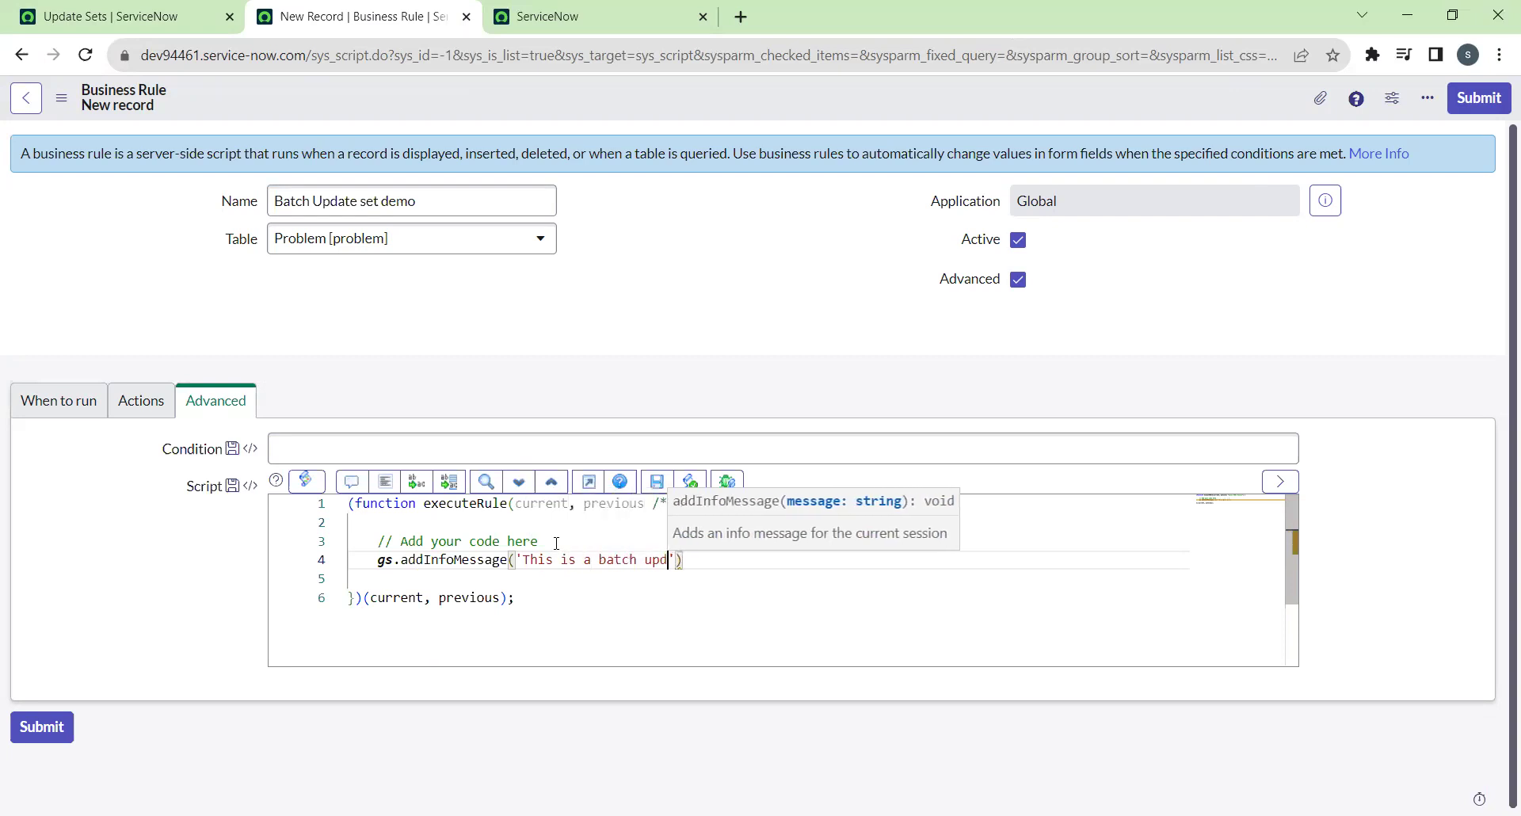
text(set demo')
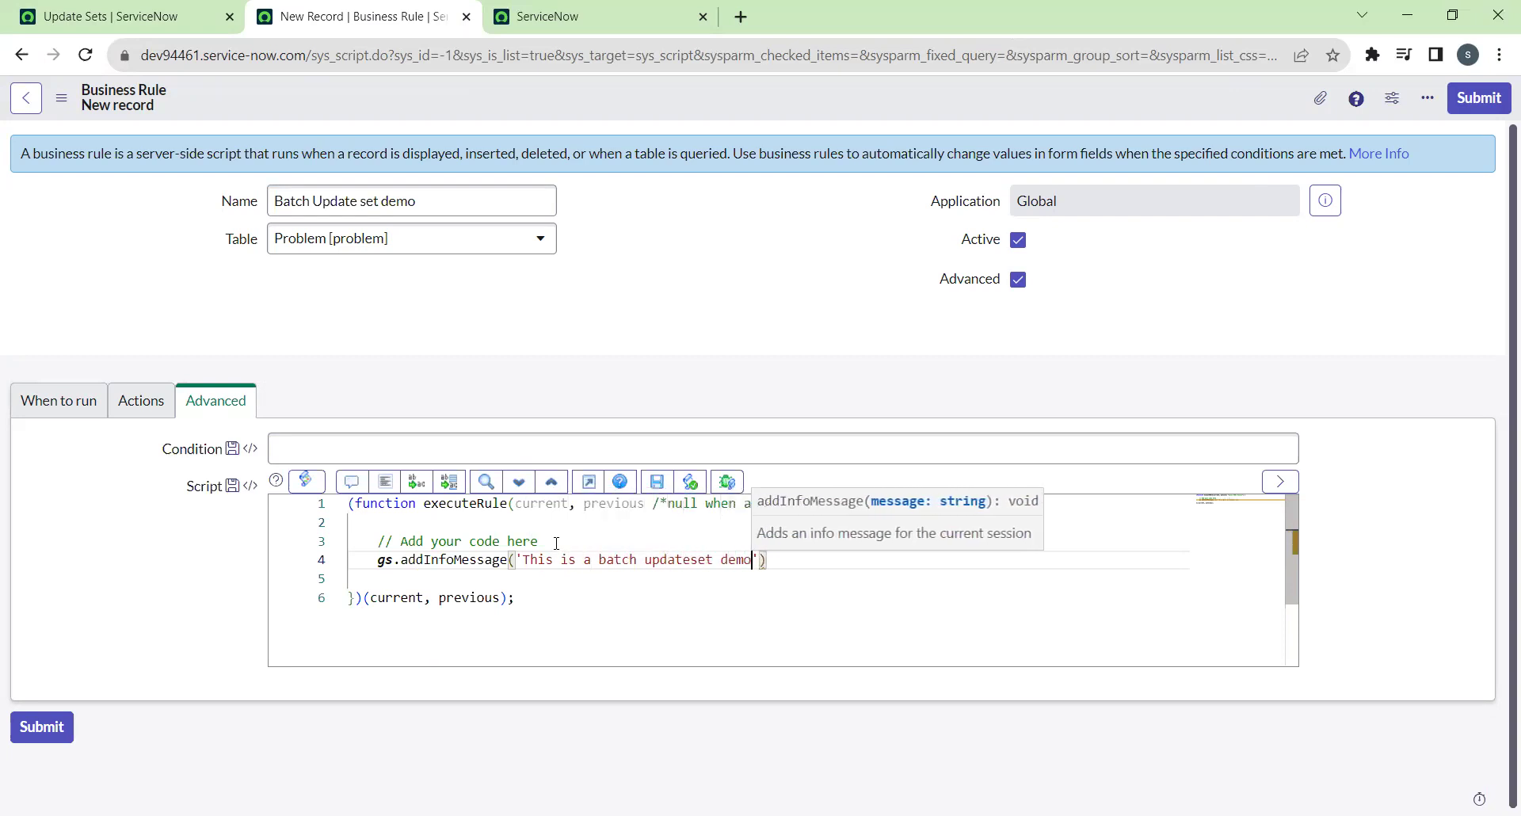
text();)
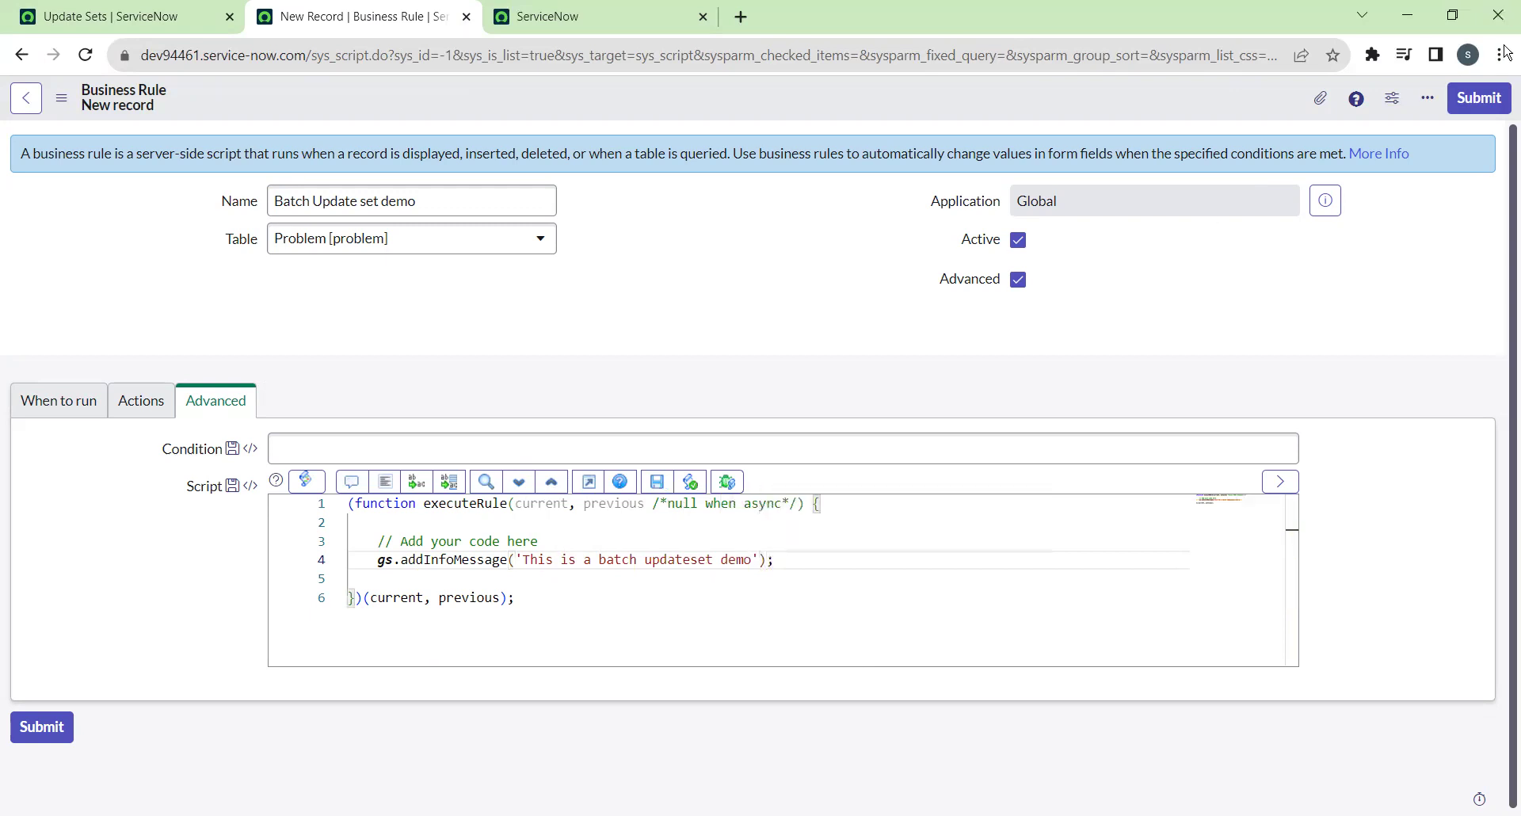
click(1470, 103)
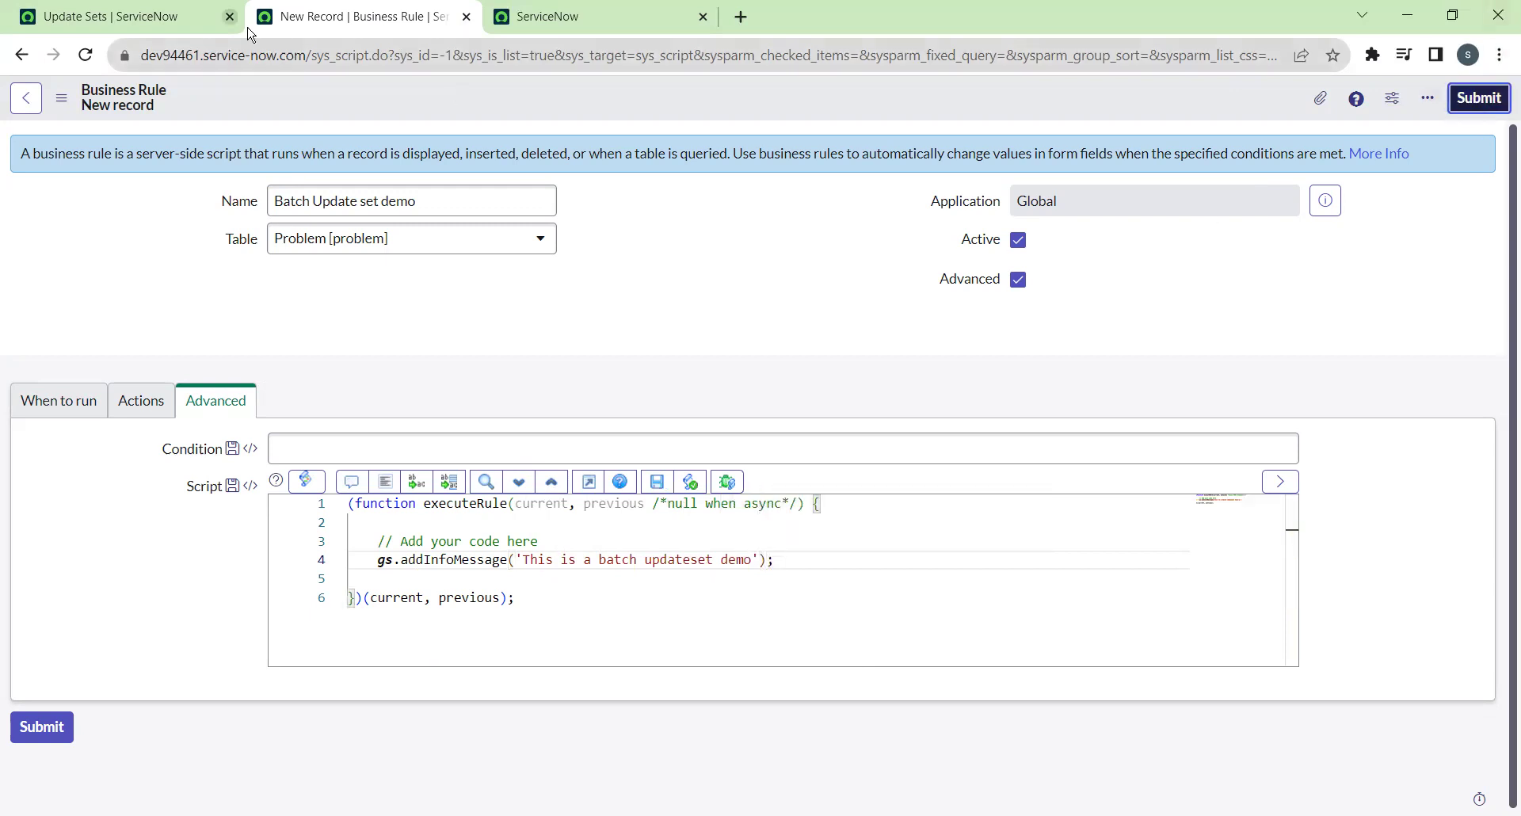
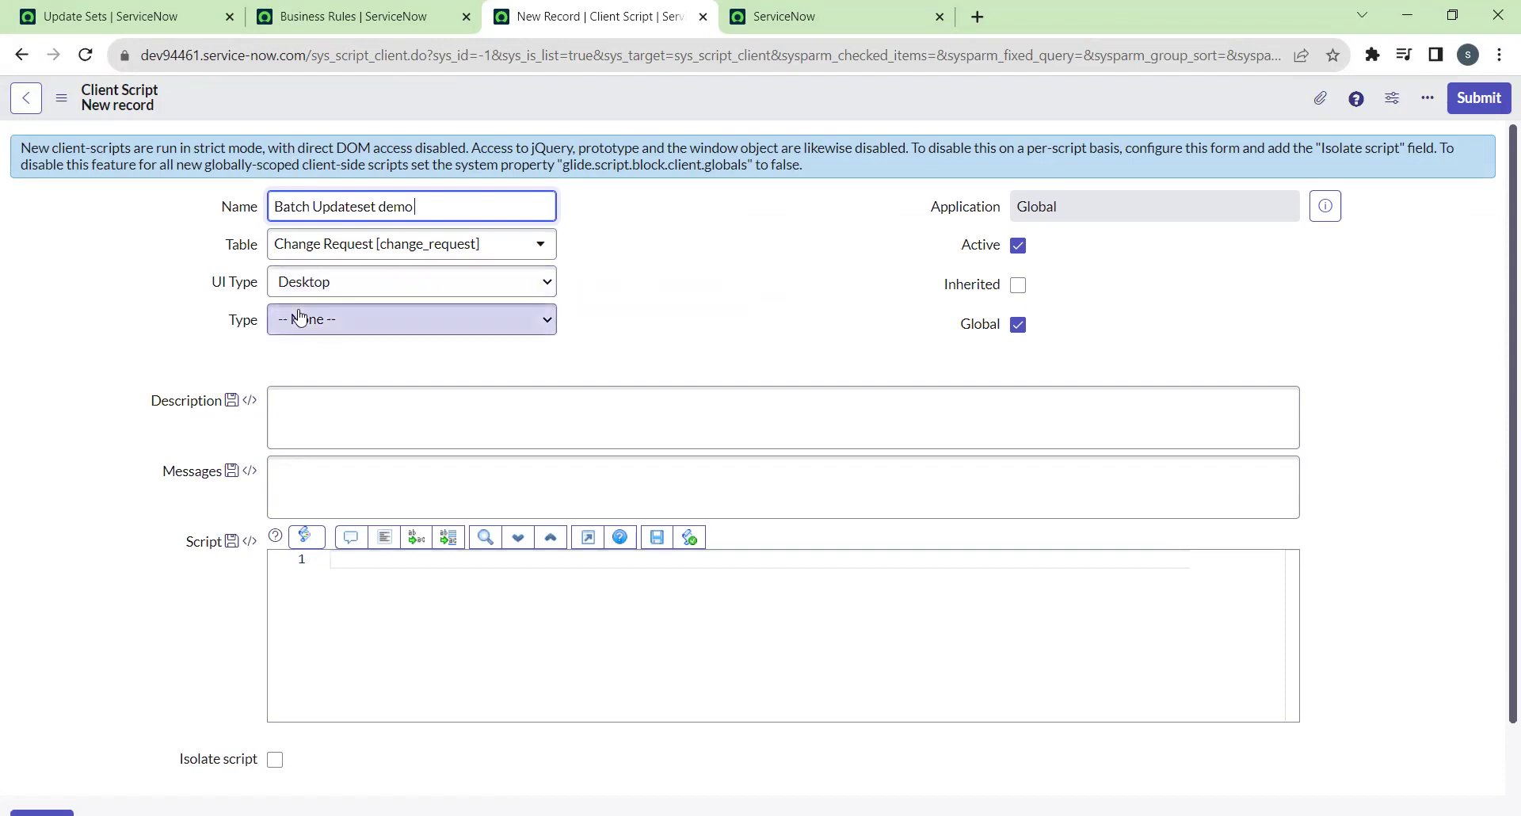
Set the Change Request client script's type to onLoad and add alert('This is a batch updateset demo'); below the script comment.
click(309, 320)
key(Return)
click(786, 584)
key(Return)
text(alert(')
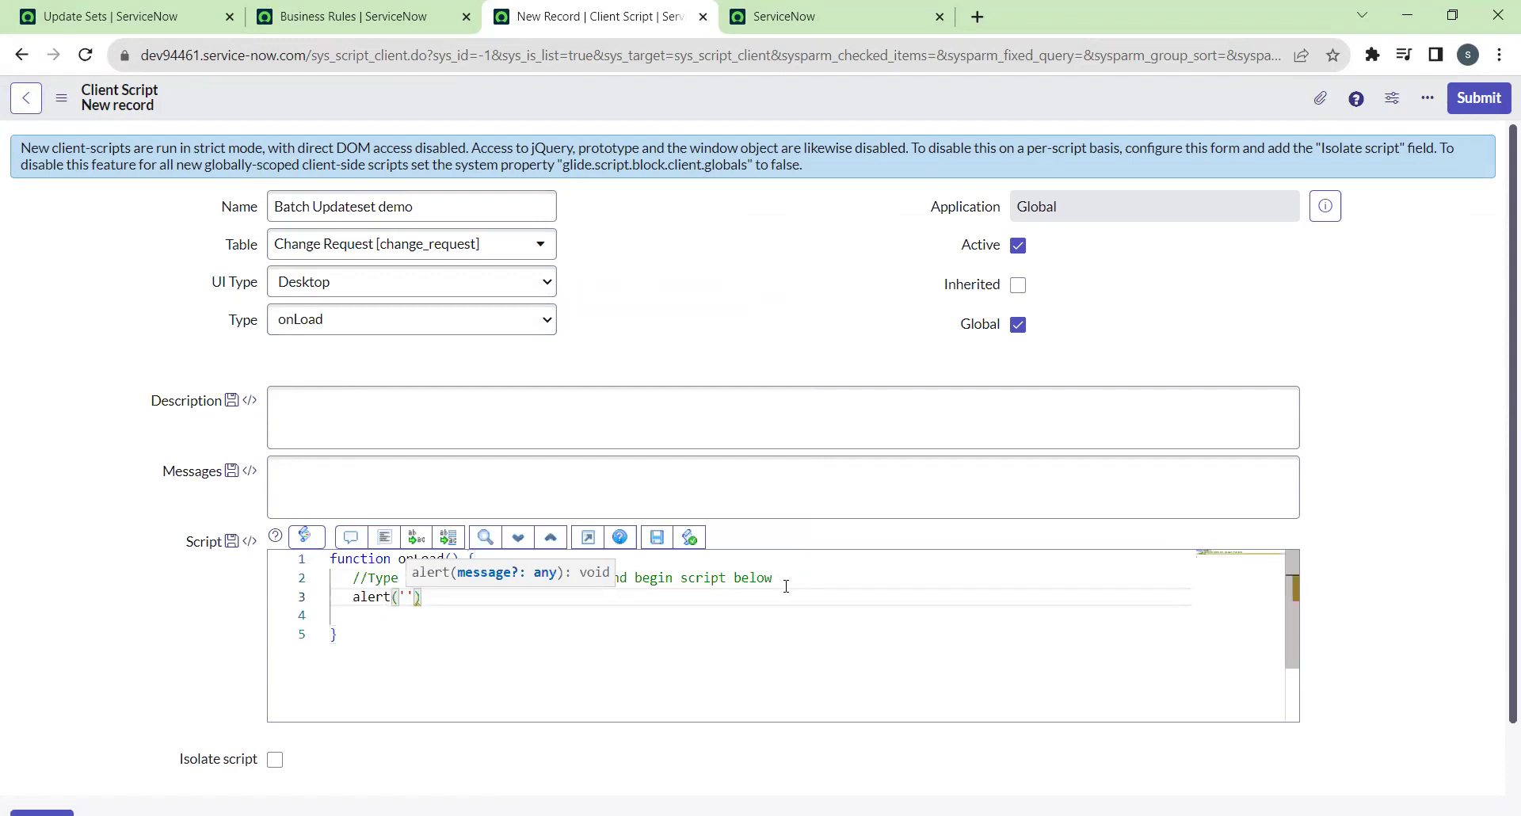
text(Ti)
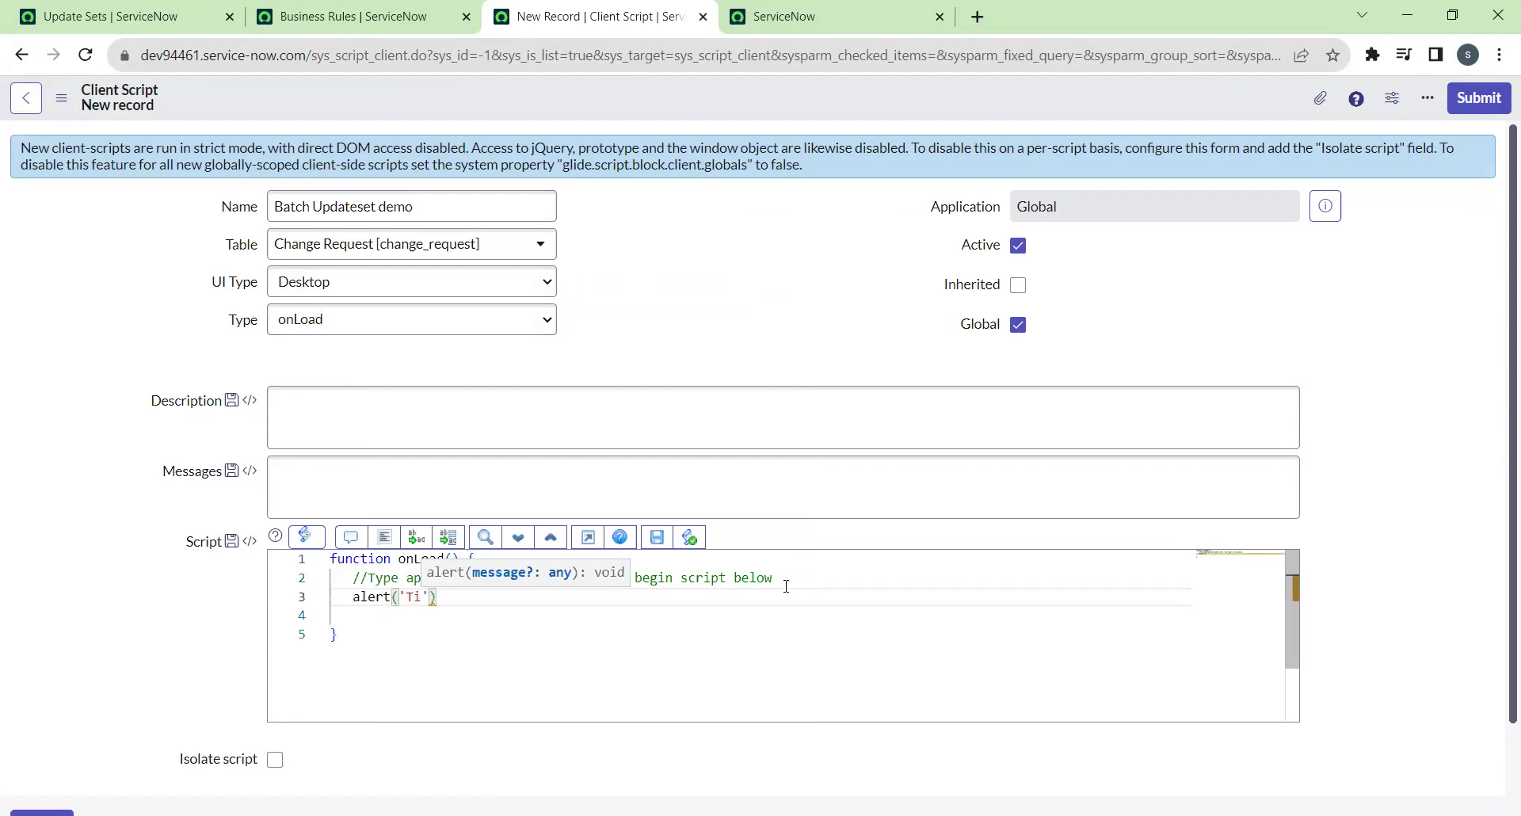
key(BackSpace)
text(his is a b)
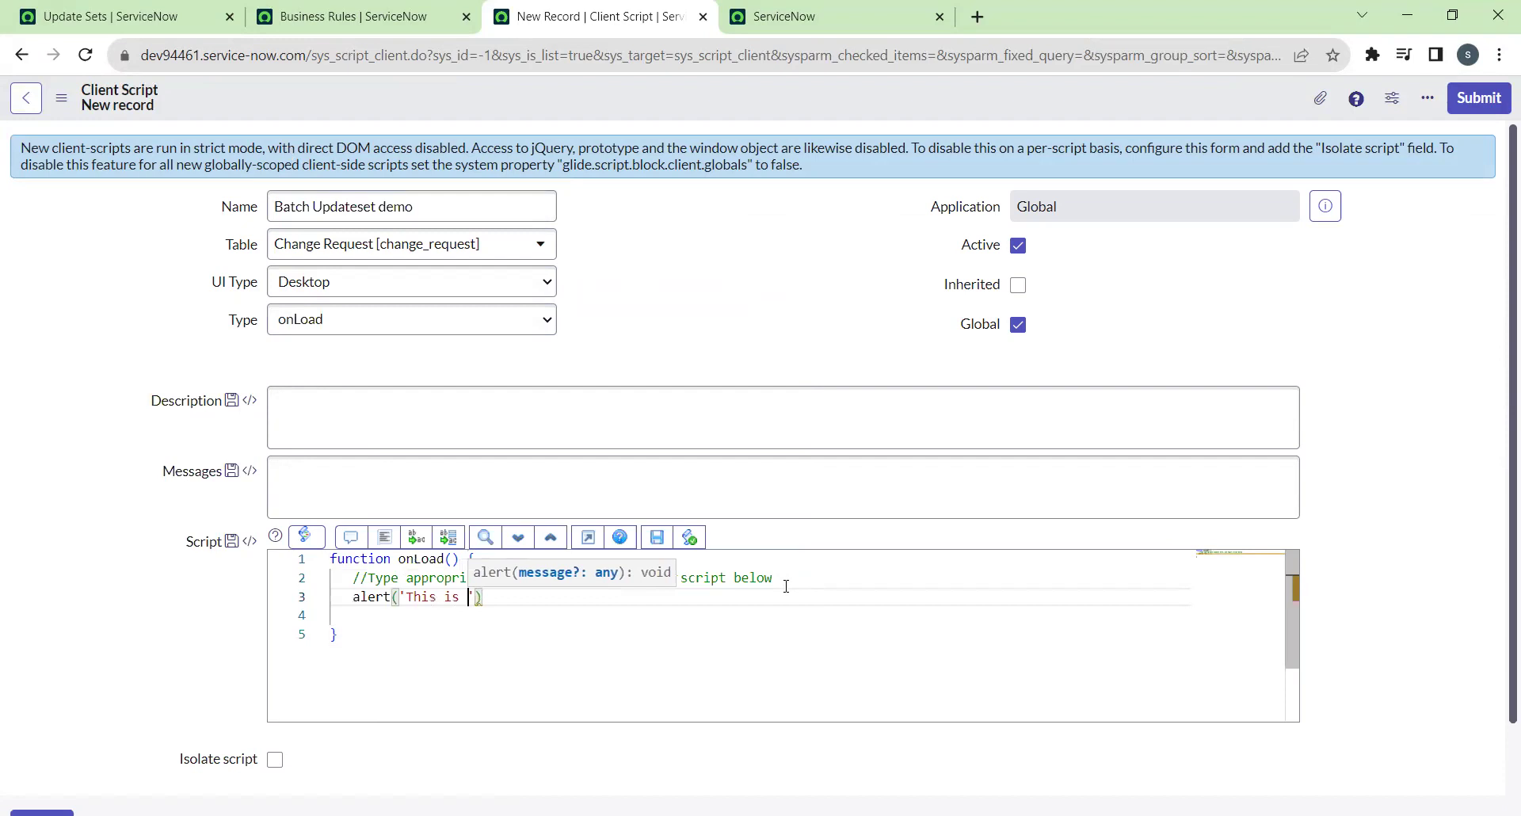
text(atch upd)
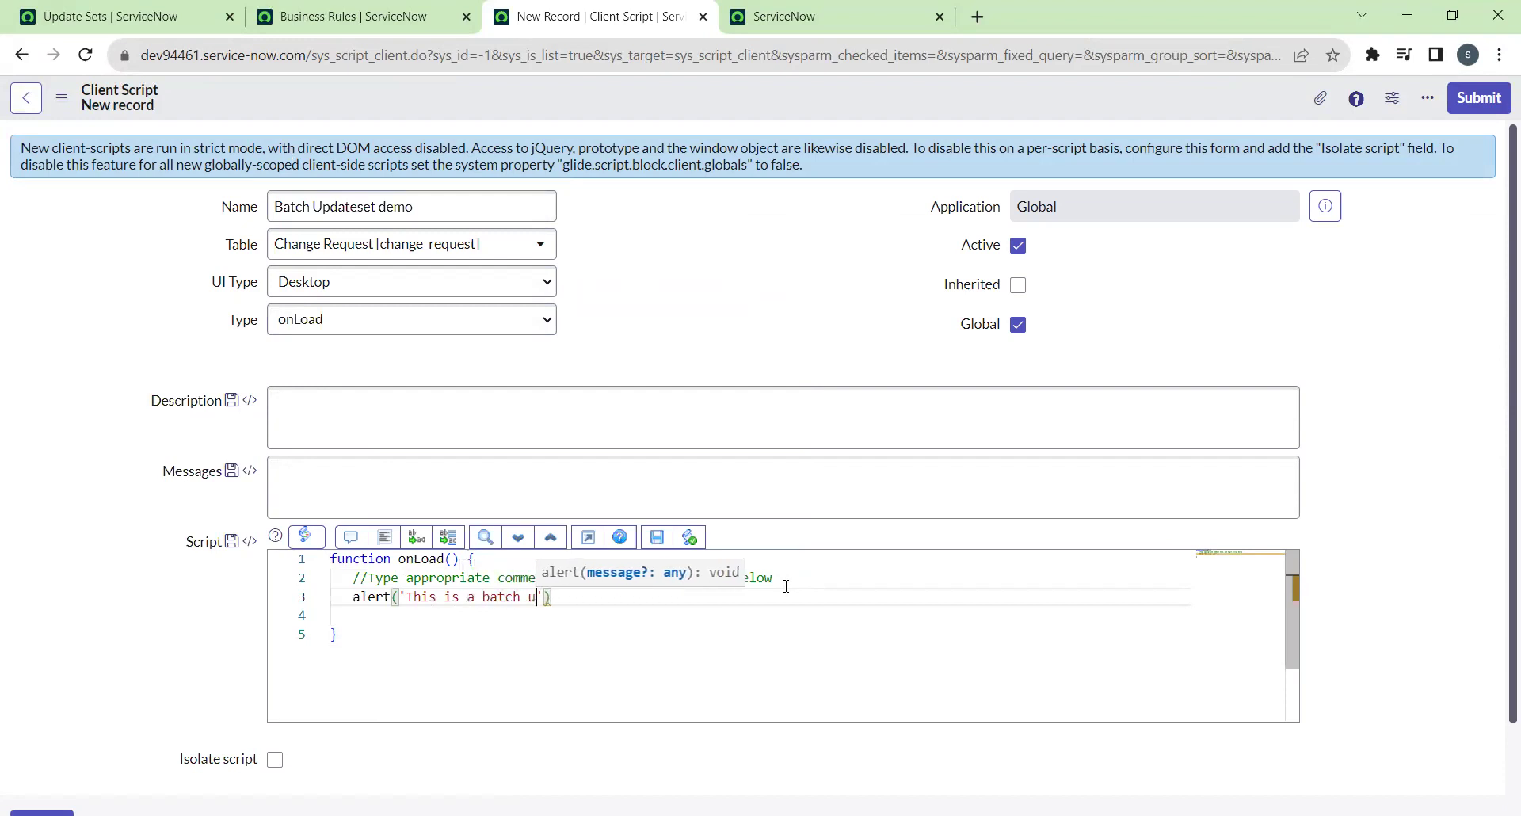
text(ateset )
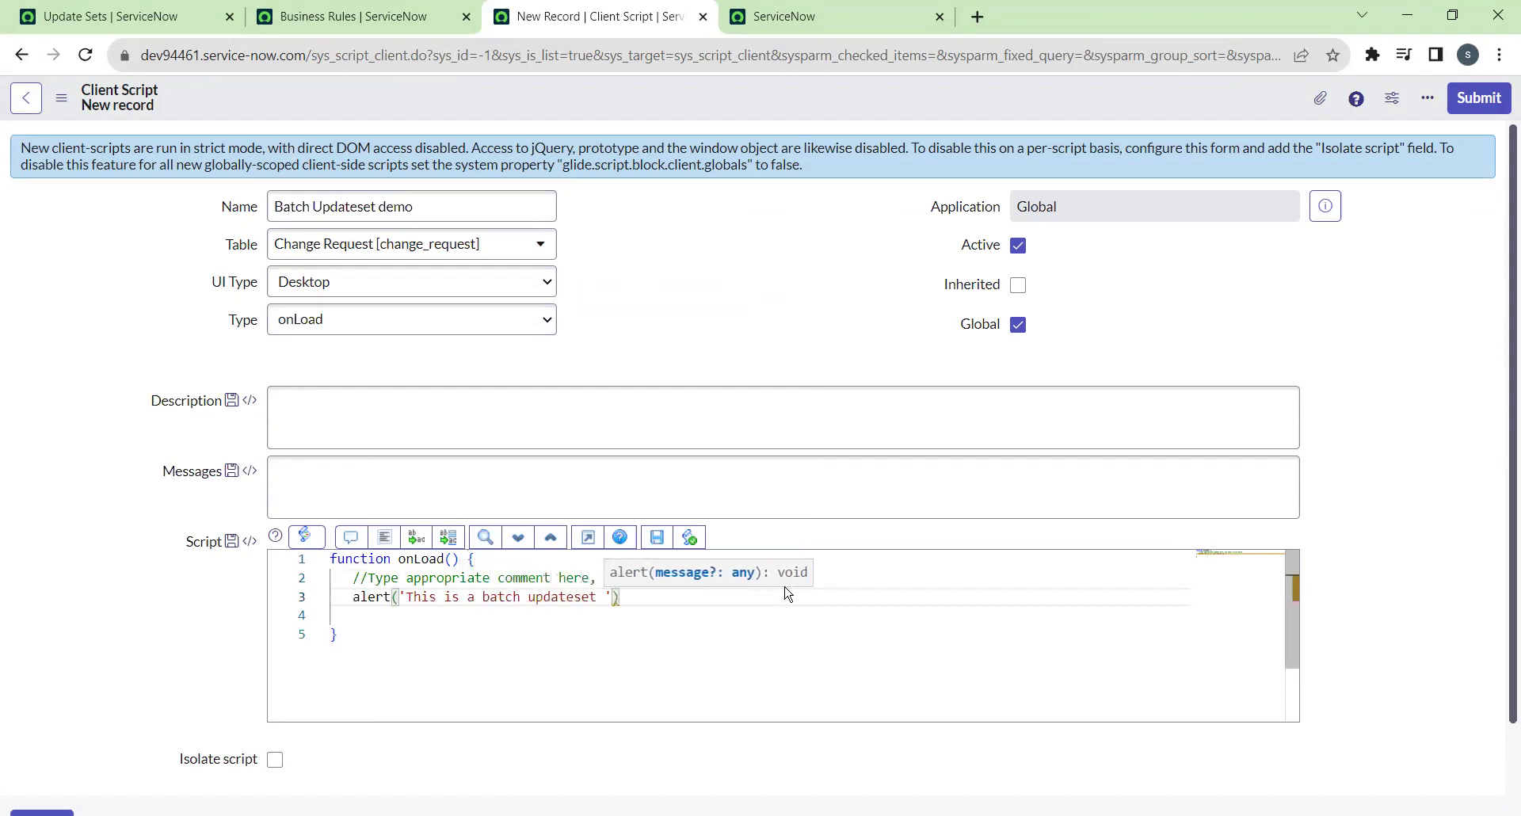
text(demo)
key(End)
text(;)
Submit the Change Request client script and close the Business Rules and Client Scripts browser tabs.
click(1478, 97)
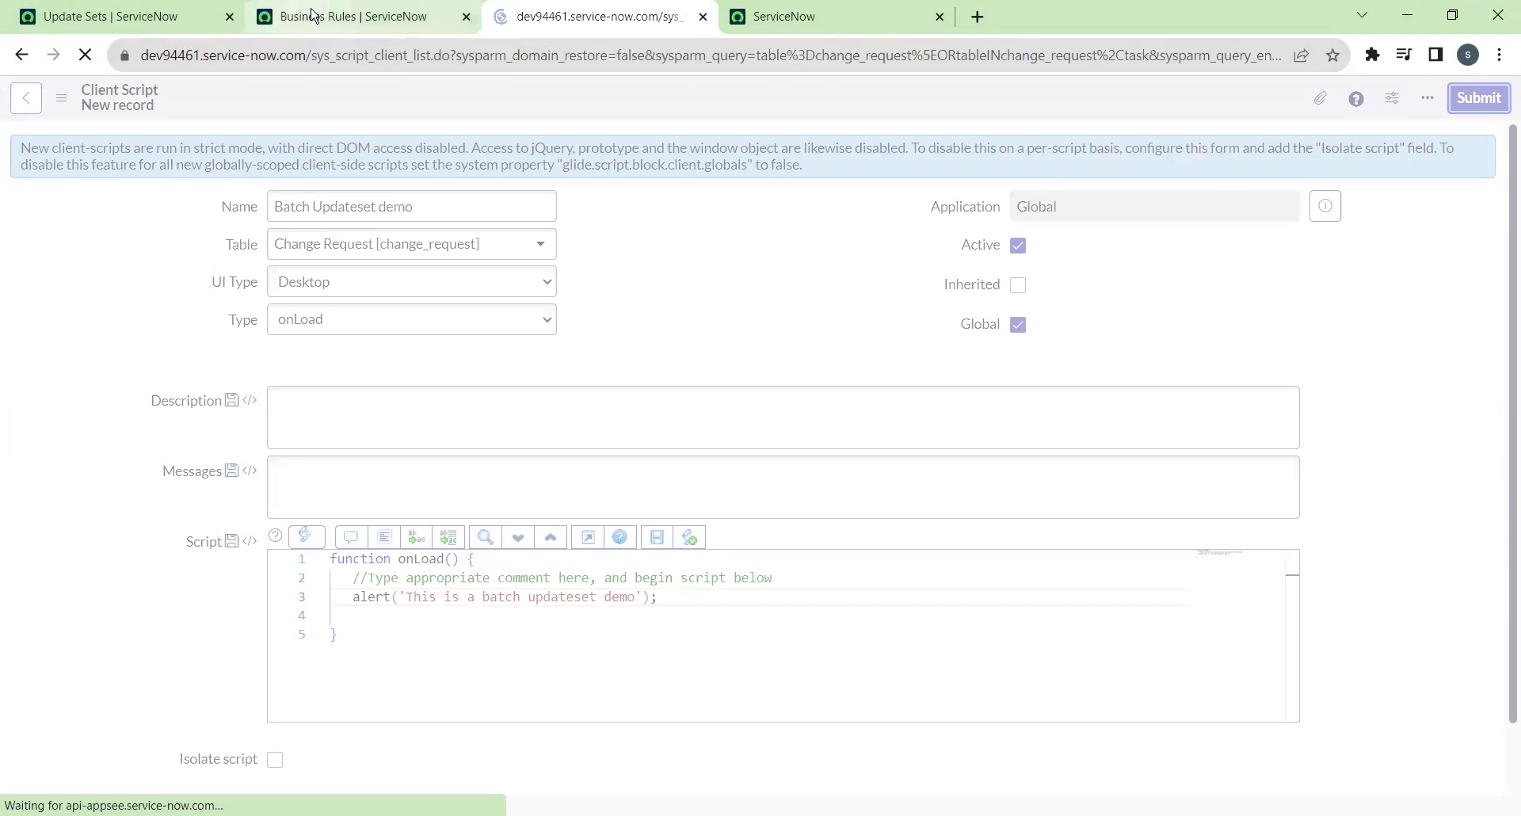
click(466, 15)
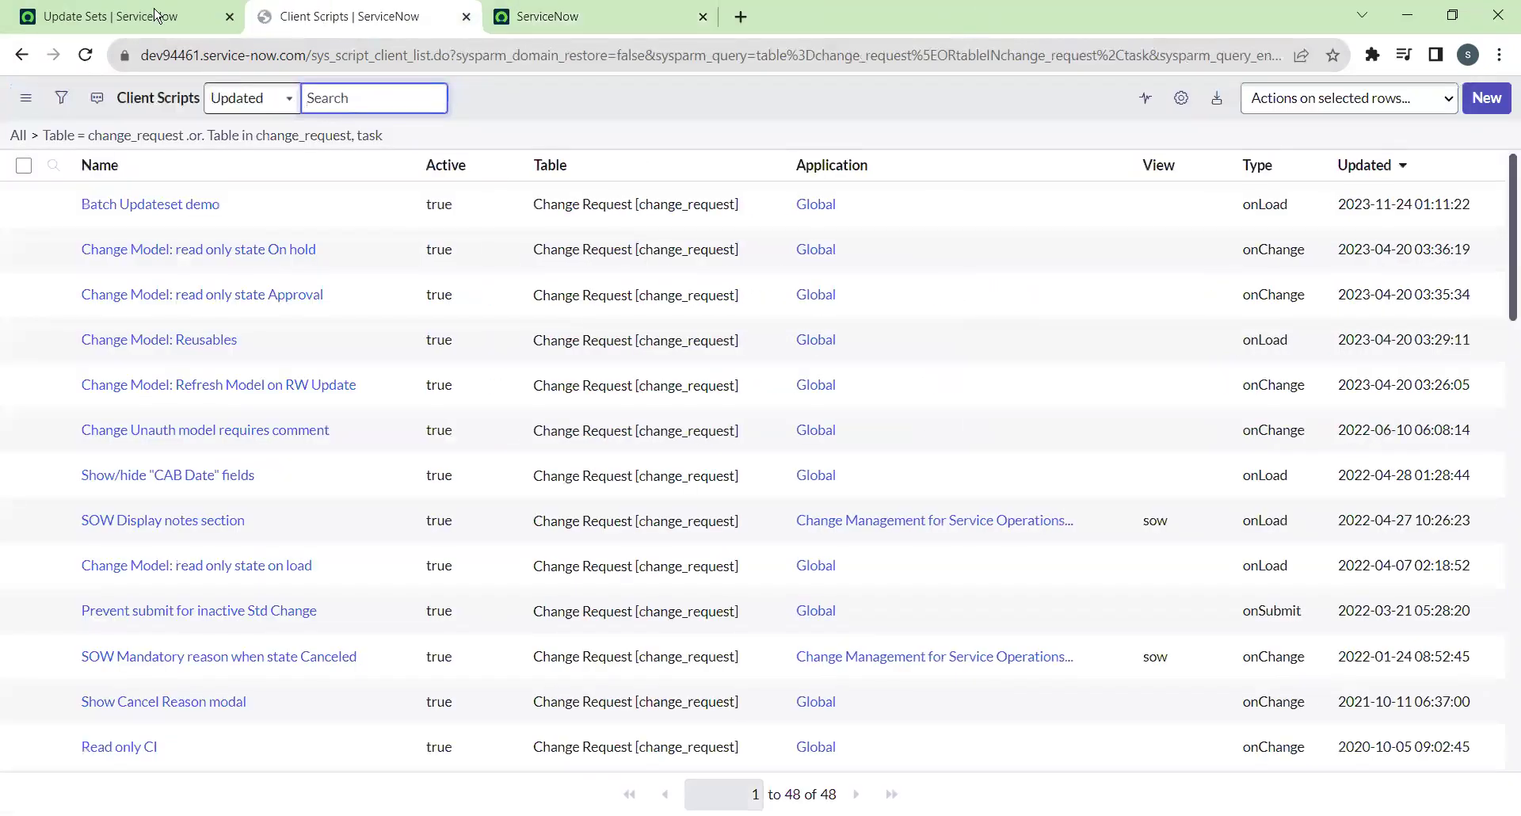
click(466, 16)
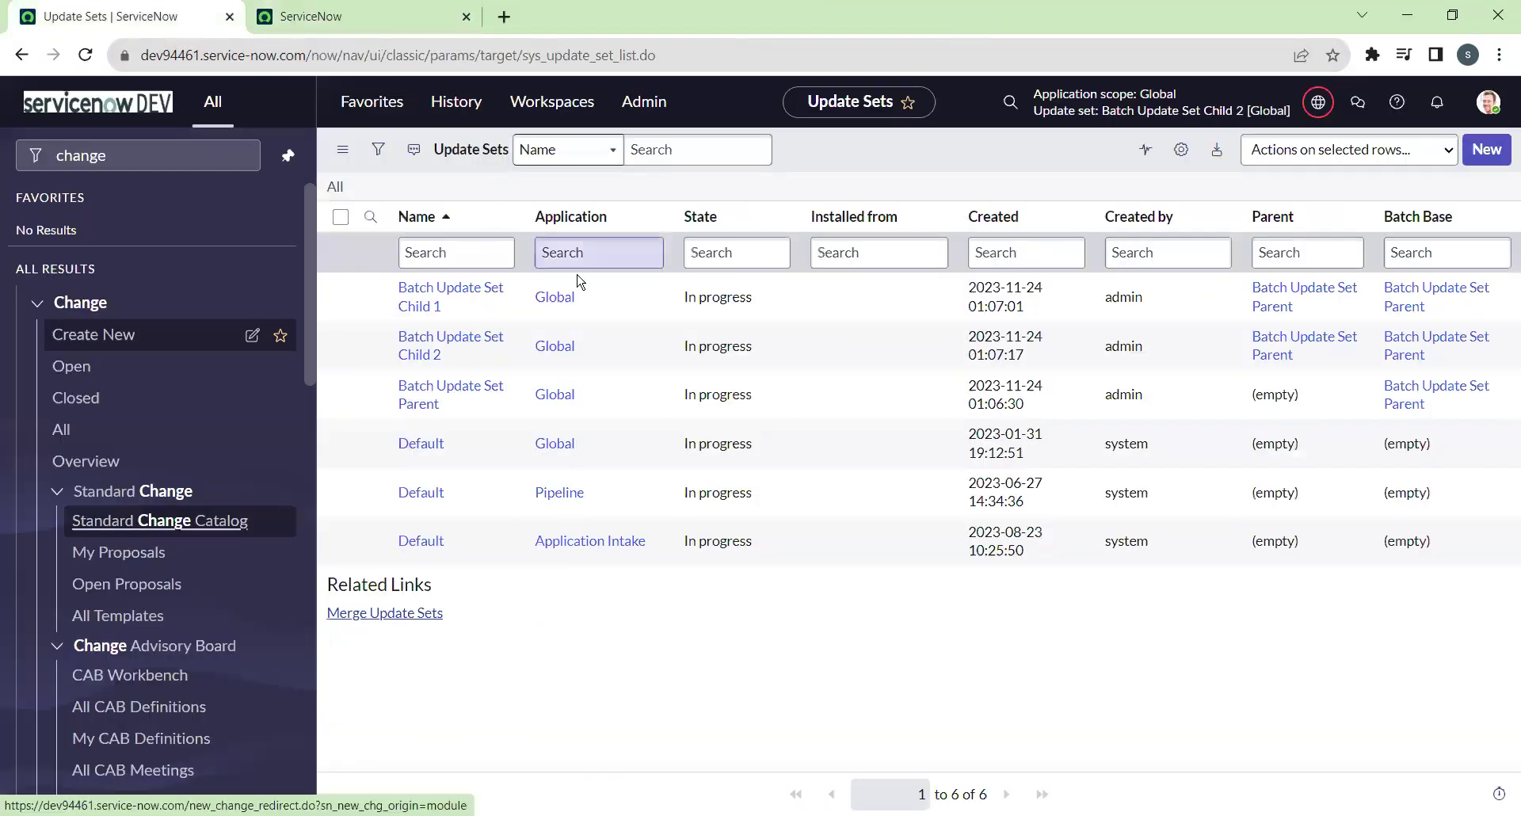
Open the Batch Update Set Parent record and review its customer updates, update sets in batch and child update sets.
click(441, 394)
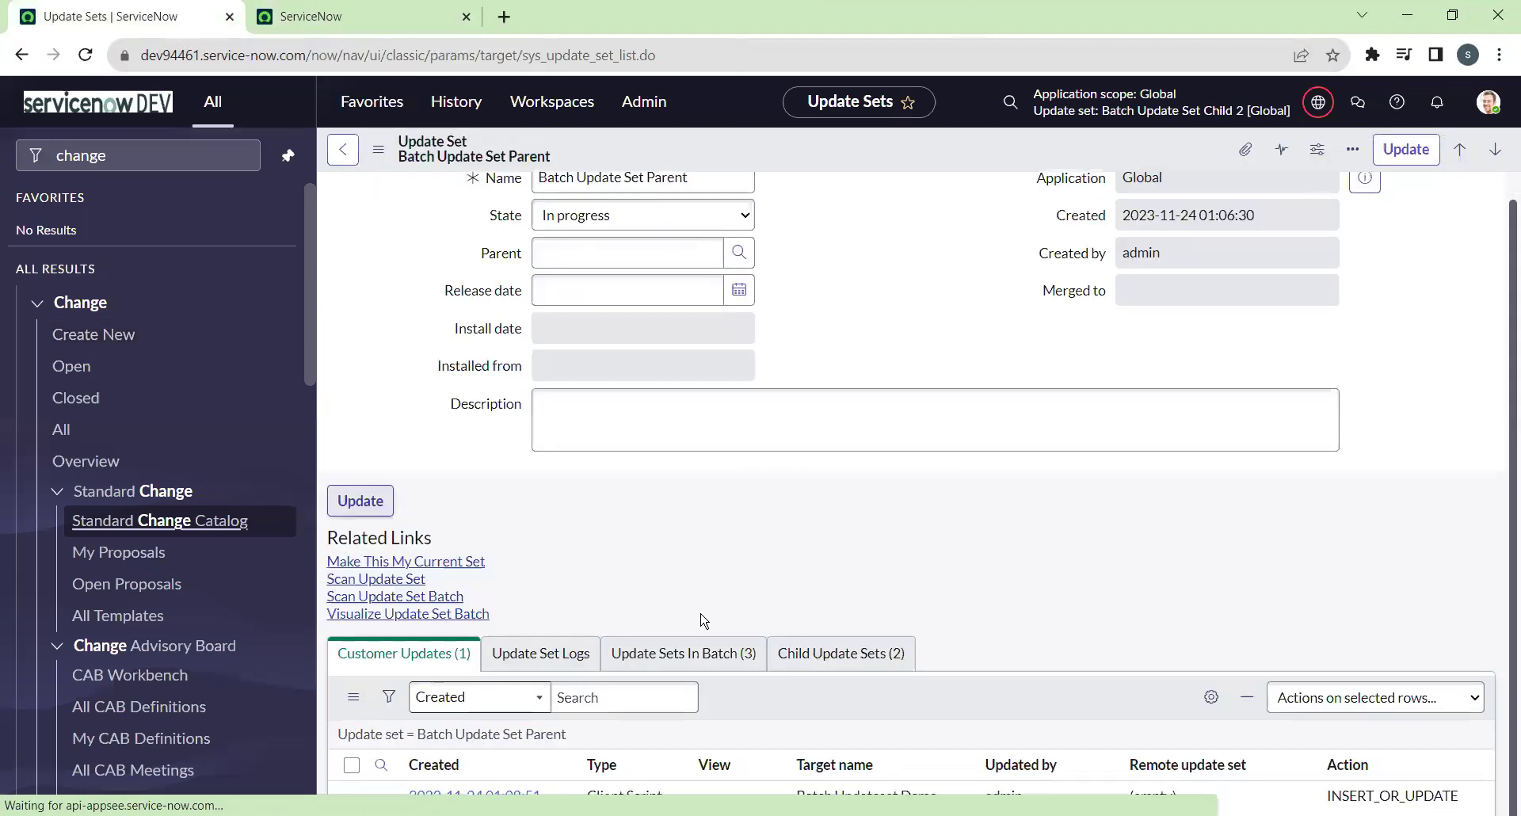
scroll(792, 720, down, 1)
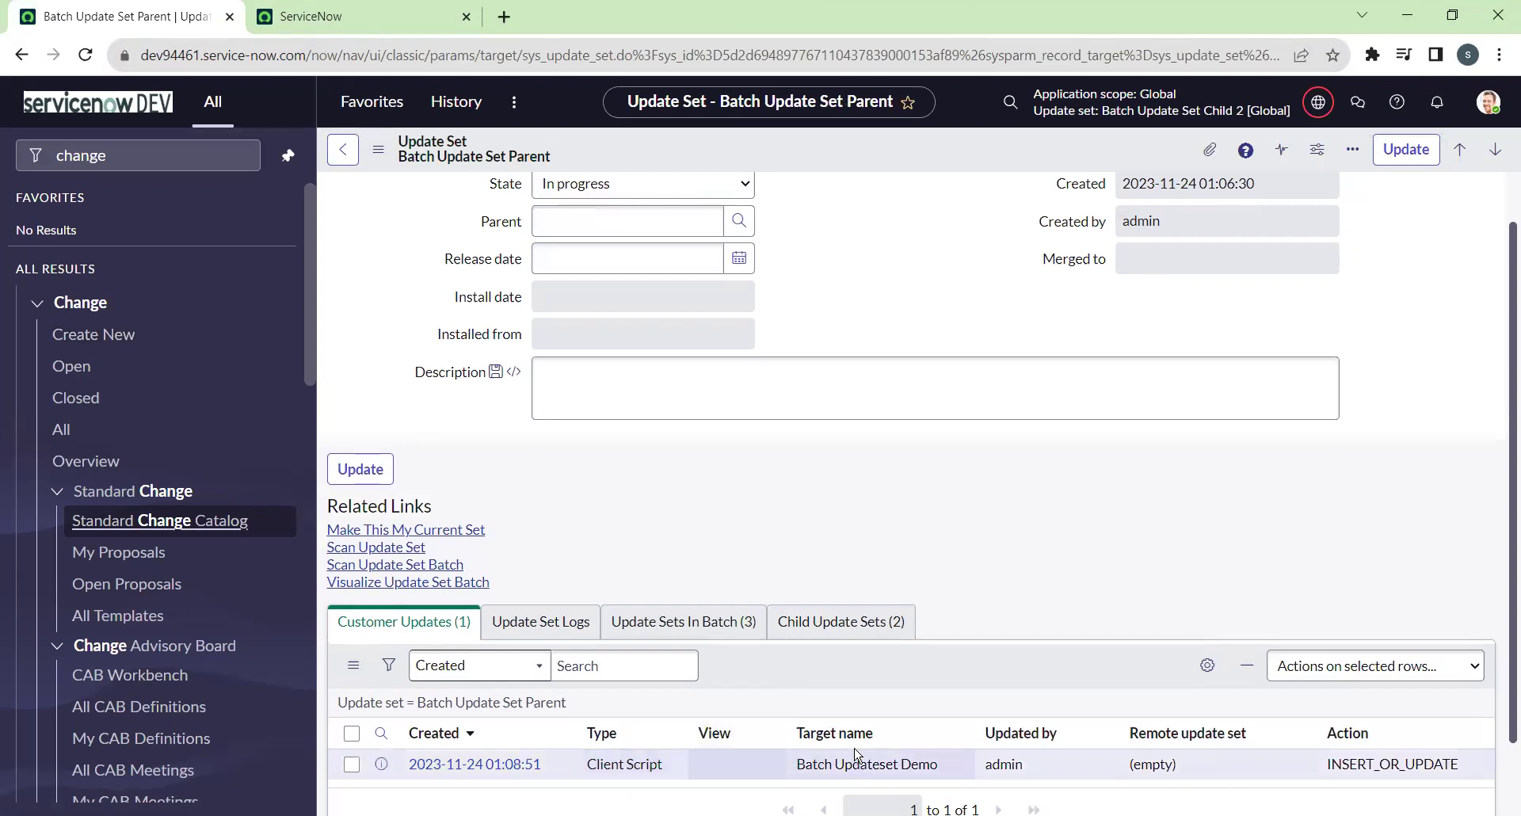
click(686, 622)
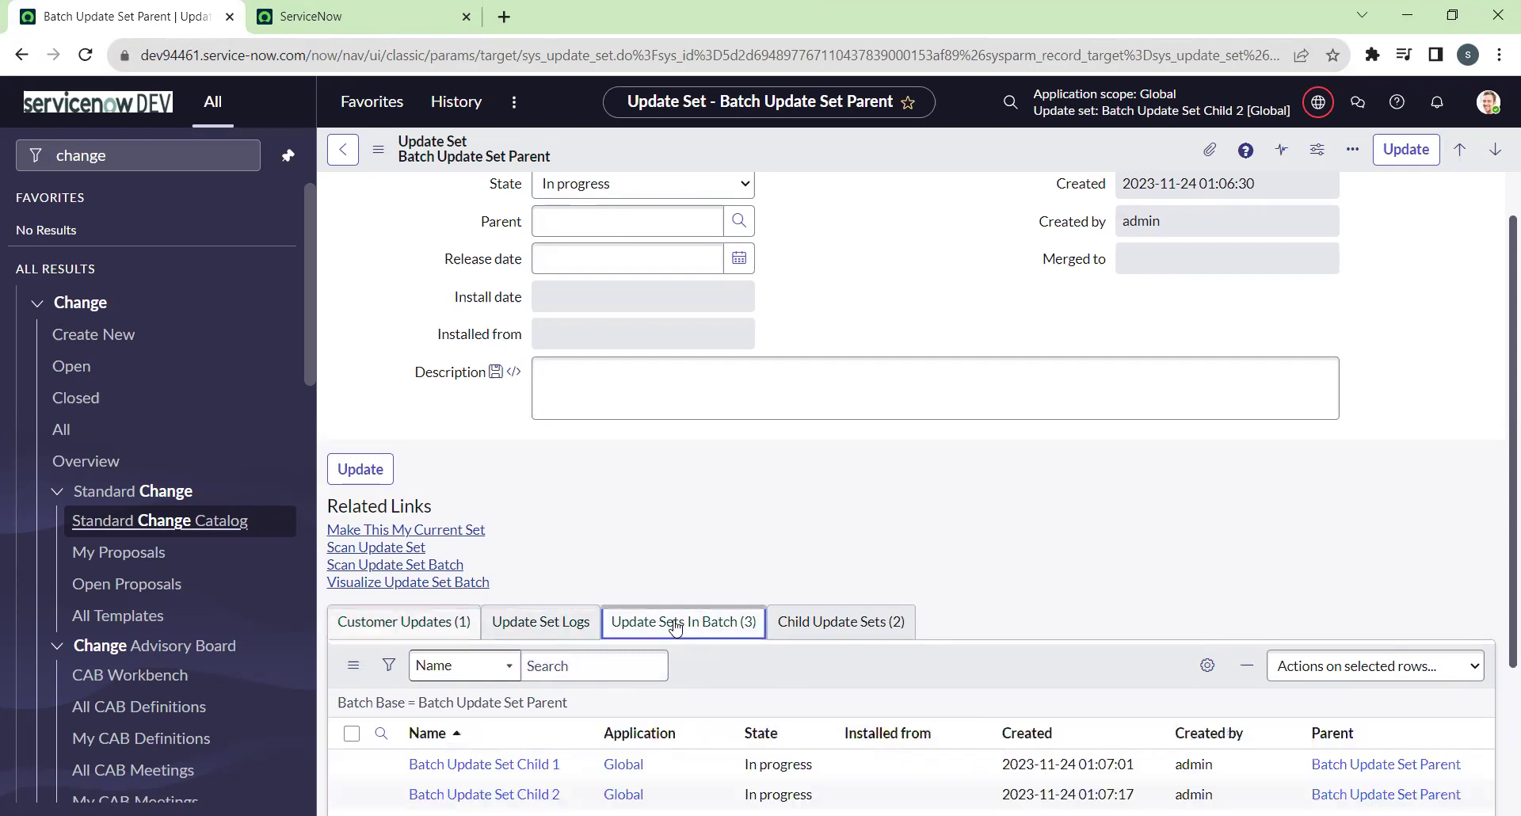
scroll(634, 638, down, 3)
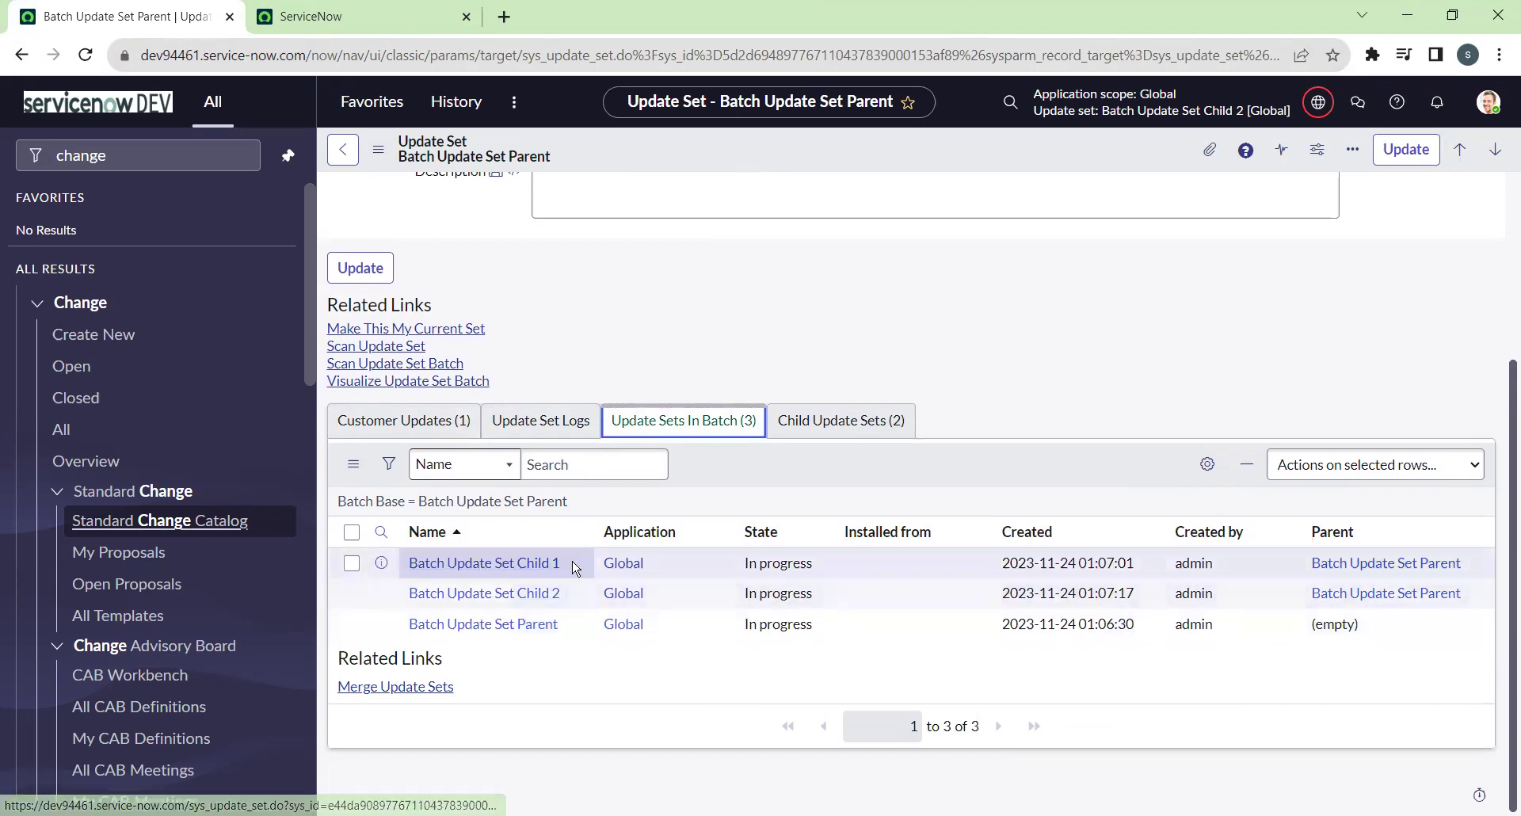
click(806, 437)
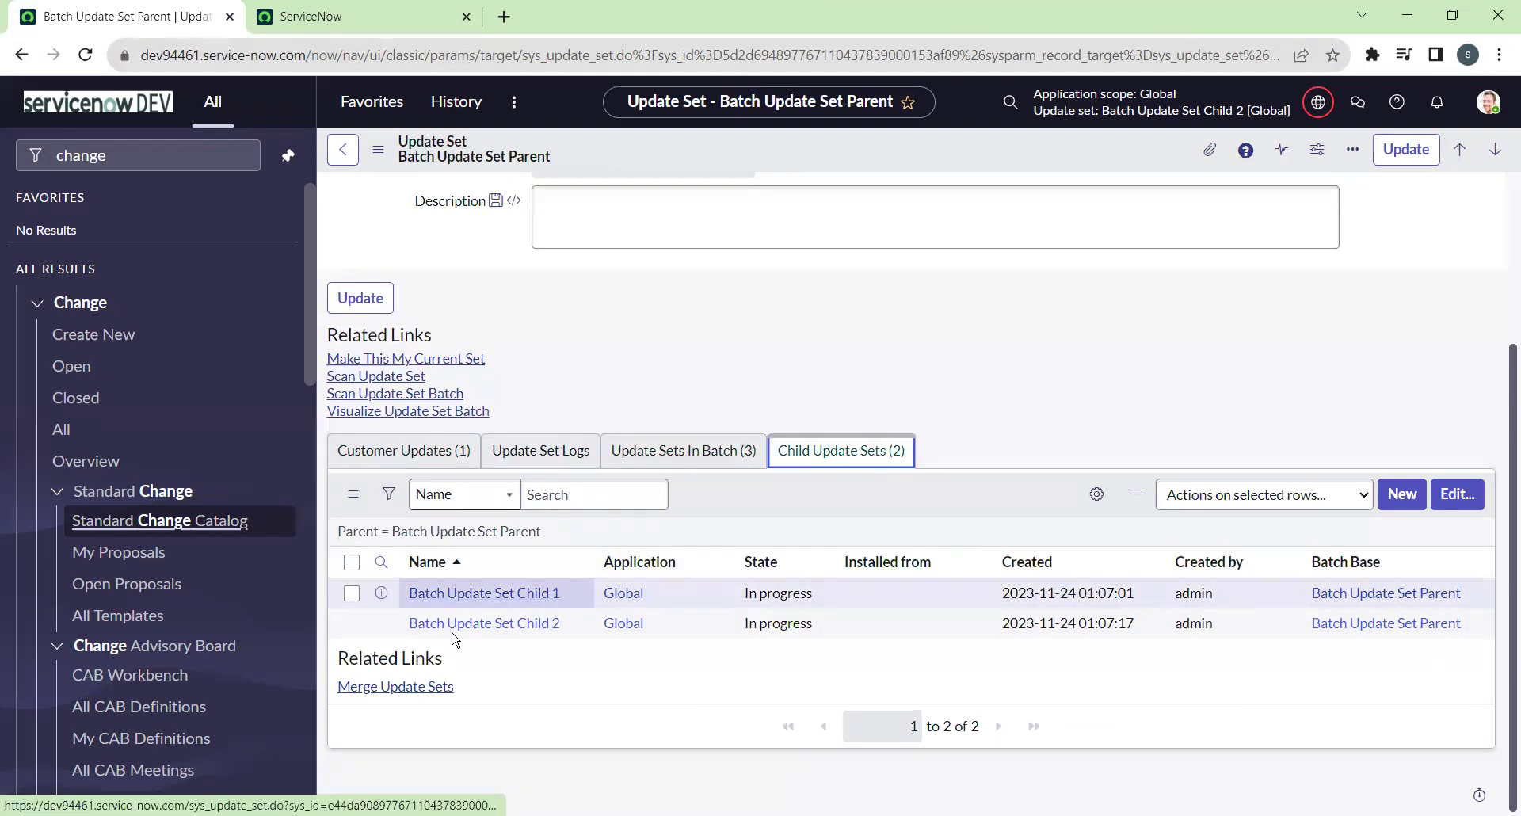
Open Batch Update Set Child 1 and Child 2 in separate browser tabs, check their customer updates, and close both tabs.
middle_click(381, 592)
click(330, 16)
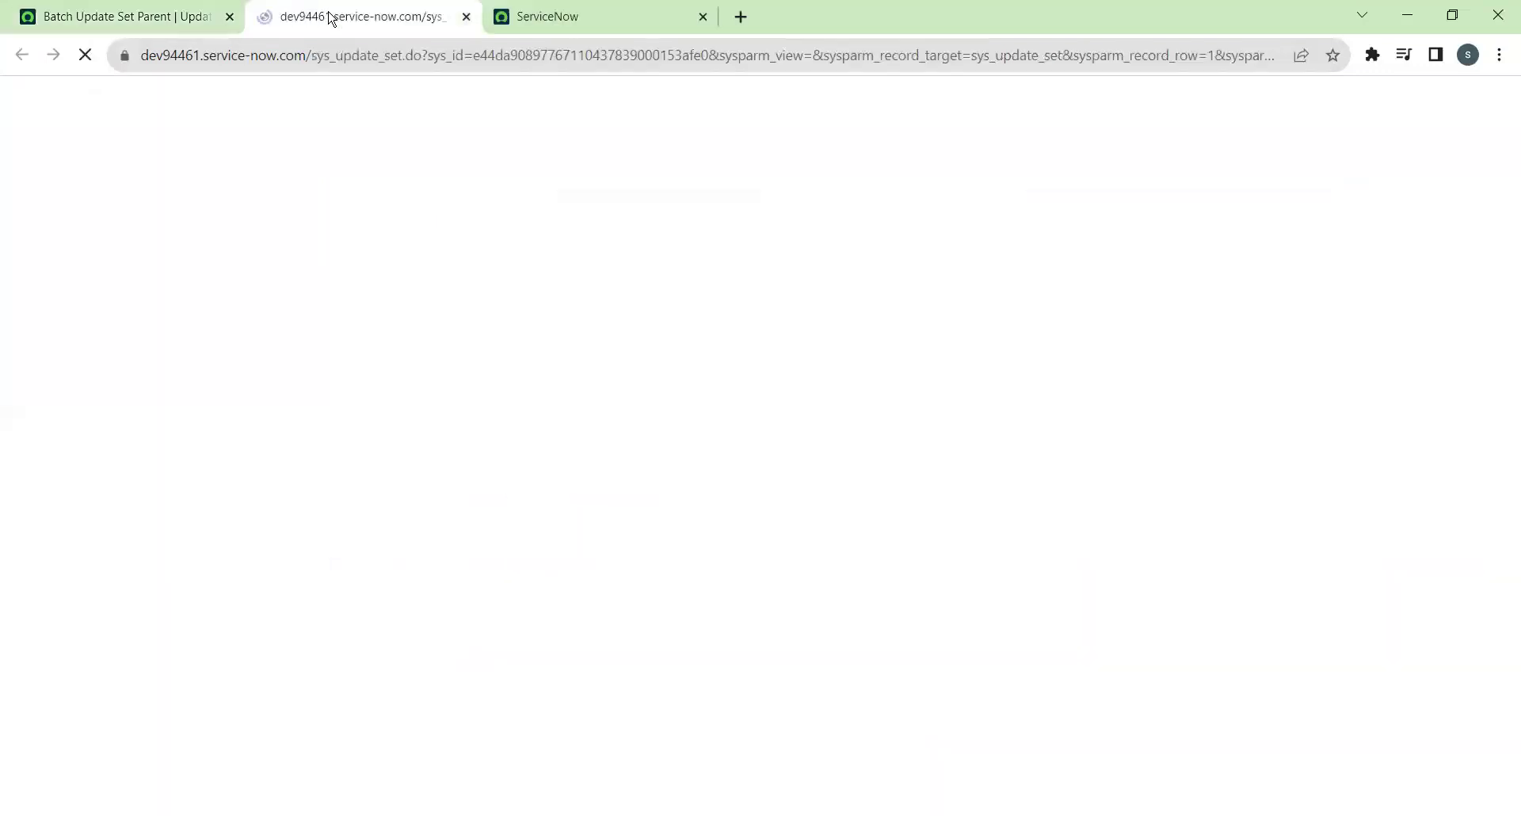
key(ctrl+shift+Tab)
middle_click(381, 622)
click(381, 15)
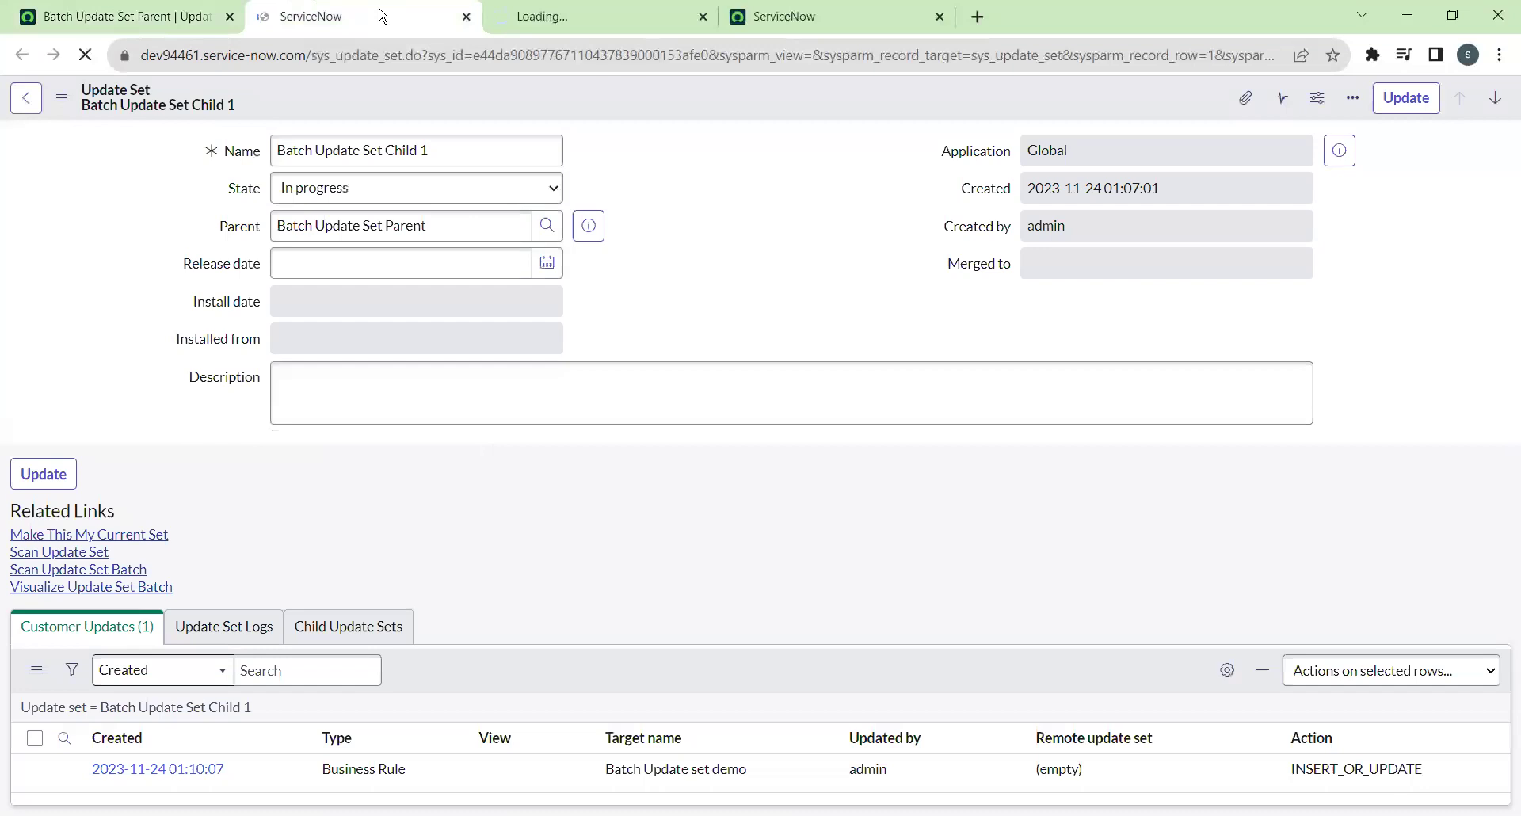
scroll(639, 448, down, 1)
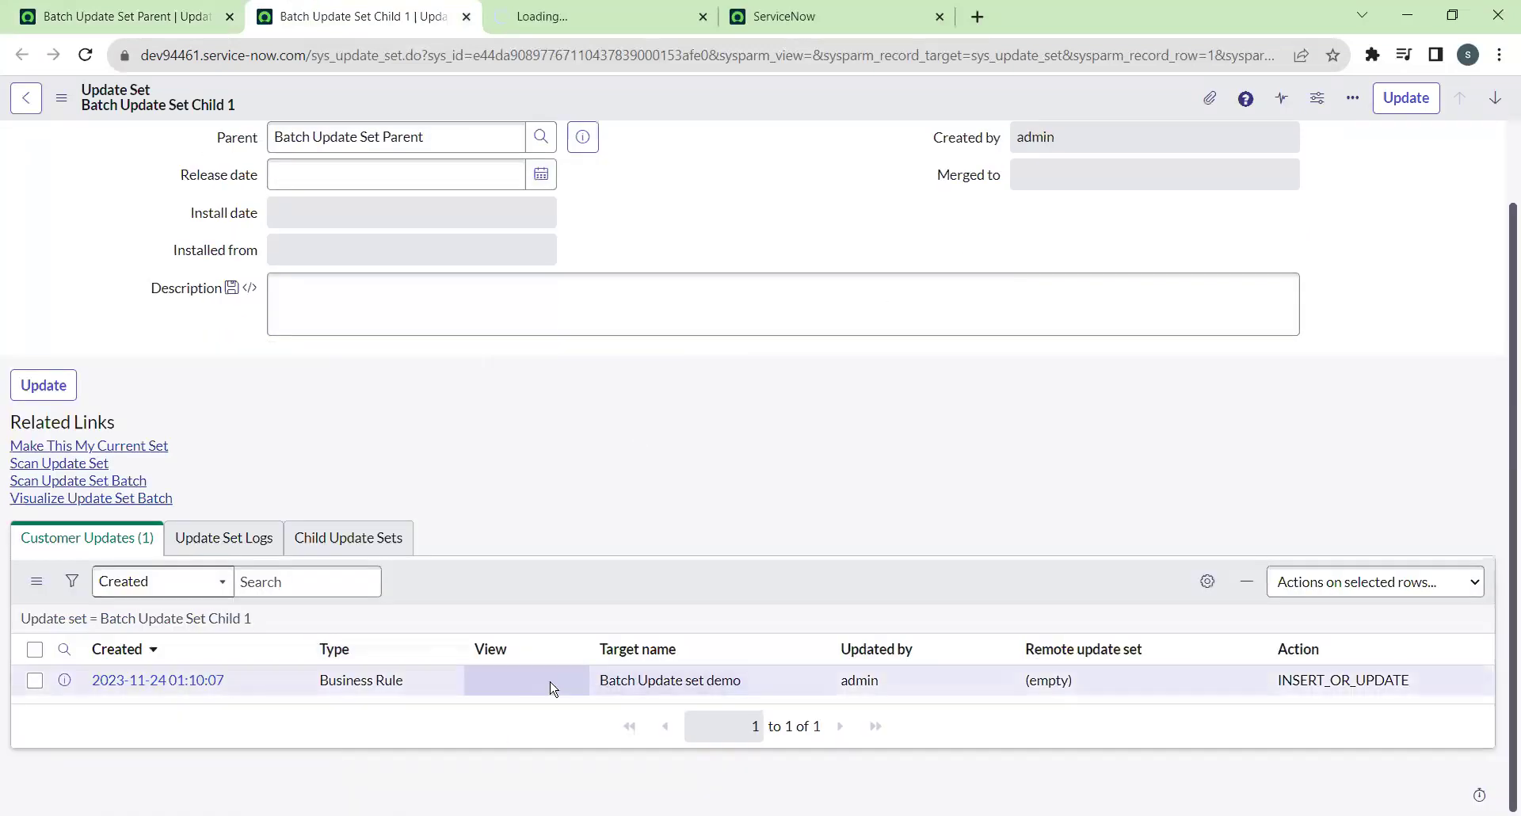
click(634, 16)
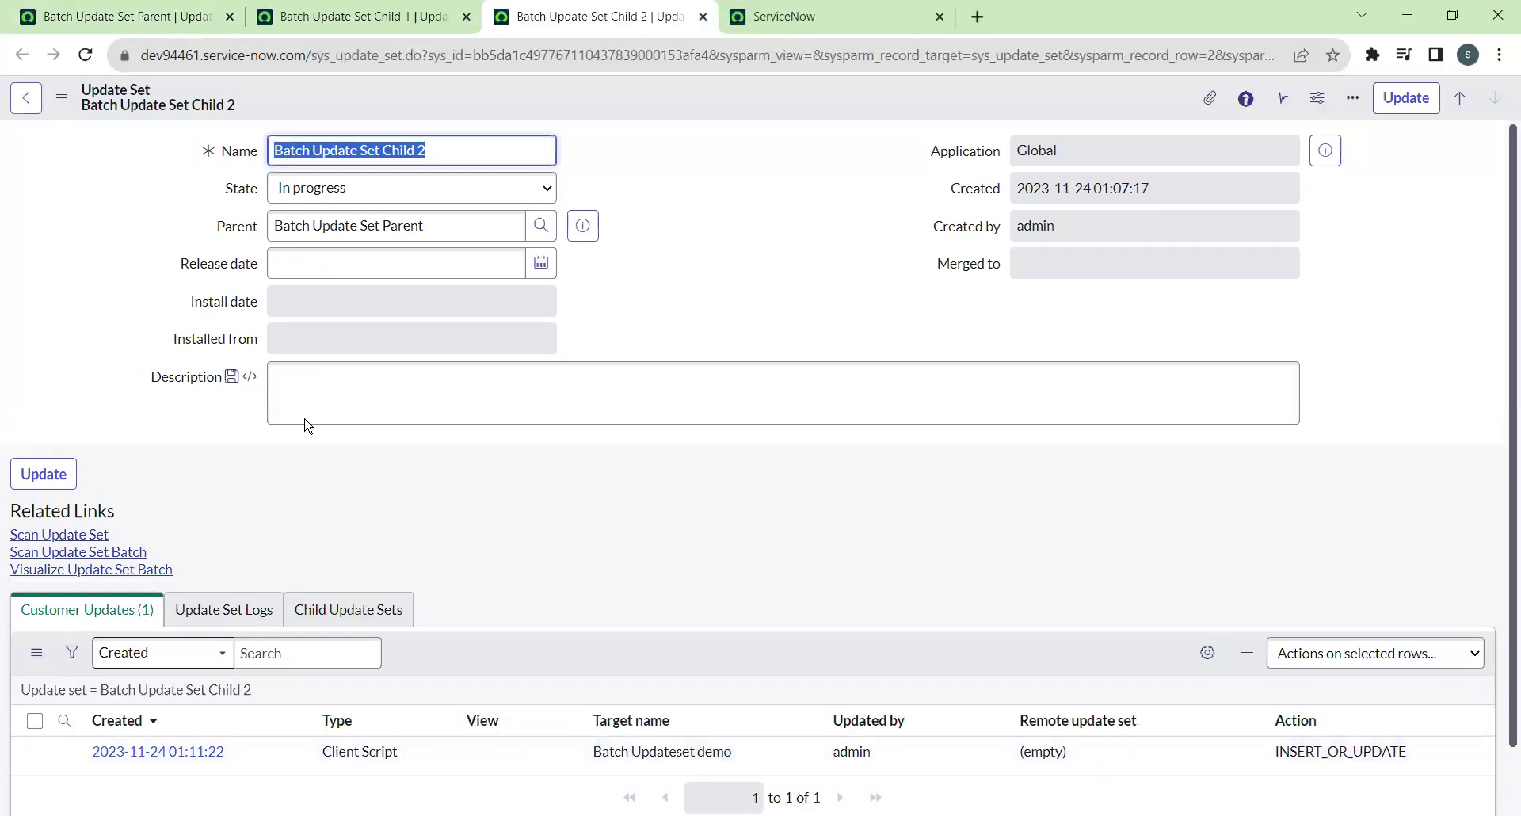
middle_click(368, 14)
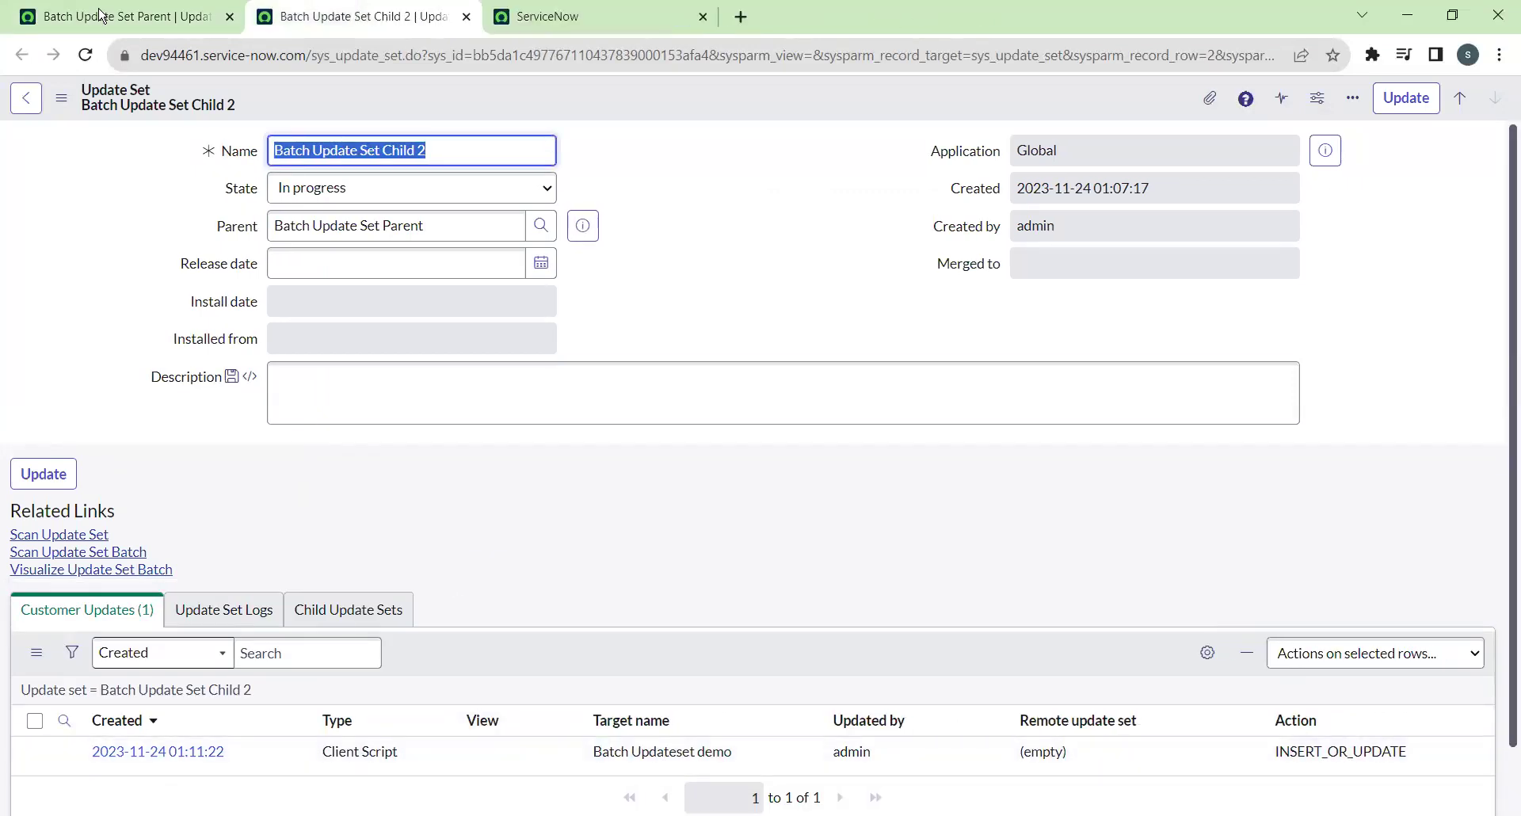
key(ctrl+w)
Set the state of Batch Update Set Parent to Complete and confirm completing all update sets in the batch.
scroll(788, 428, up, 3)
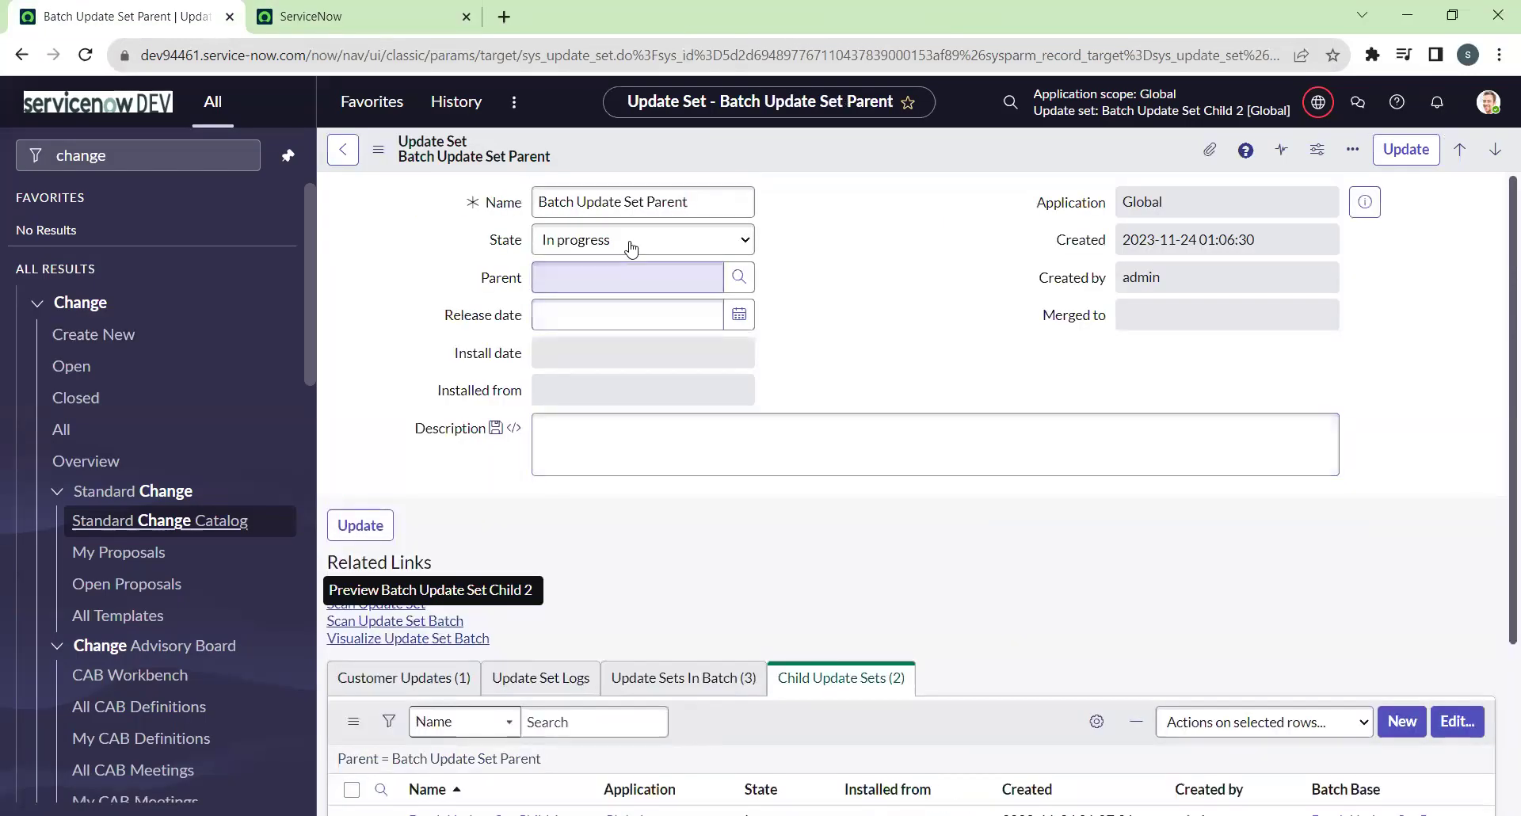
click(605, 281)
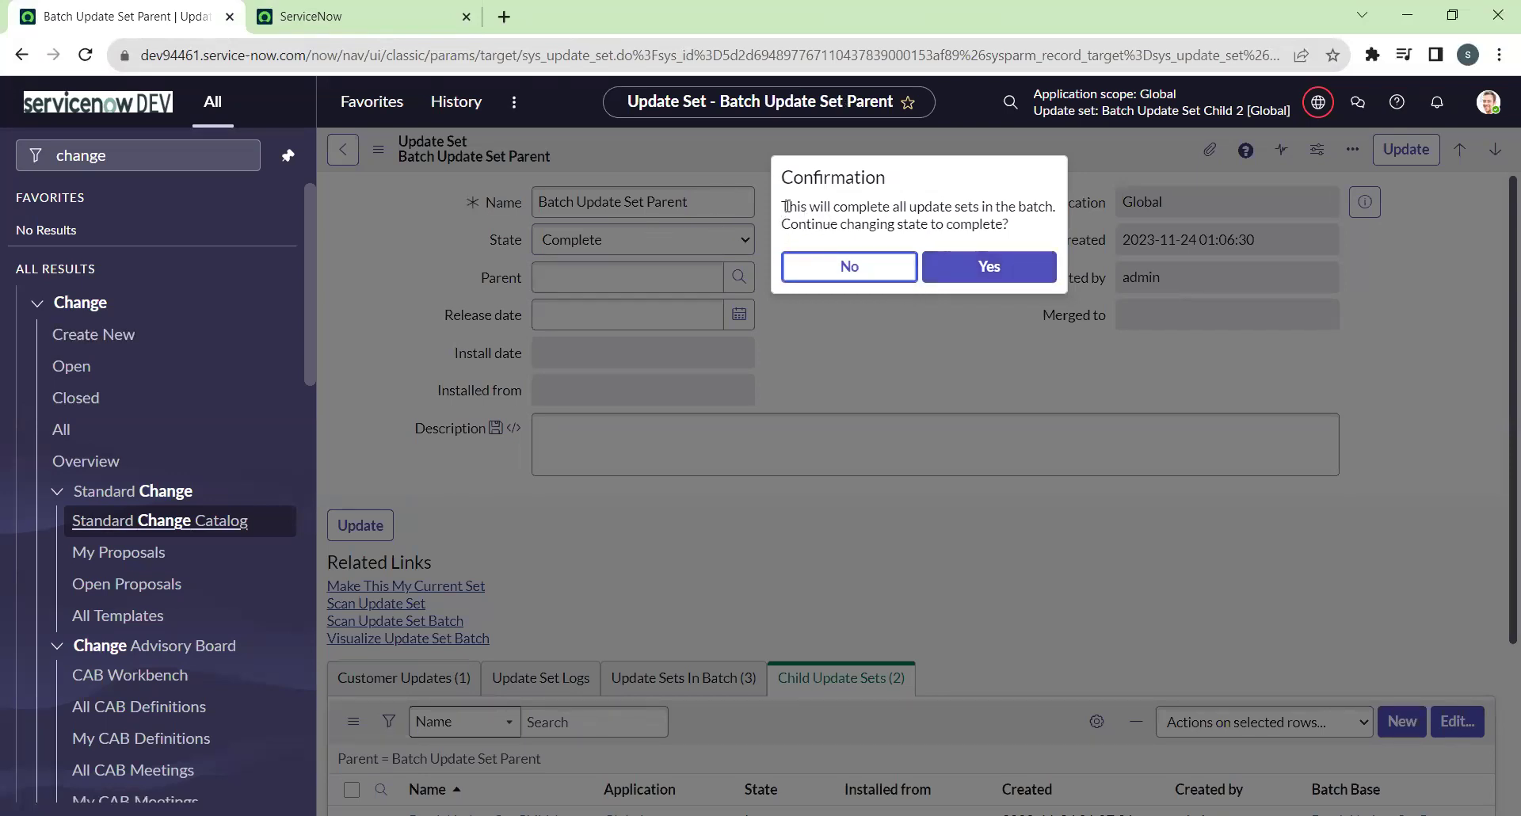
drag(786, 206, 1053, 208)
click(852, 225)
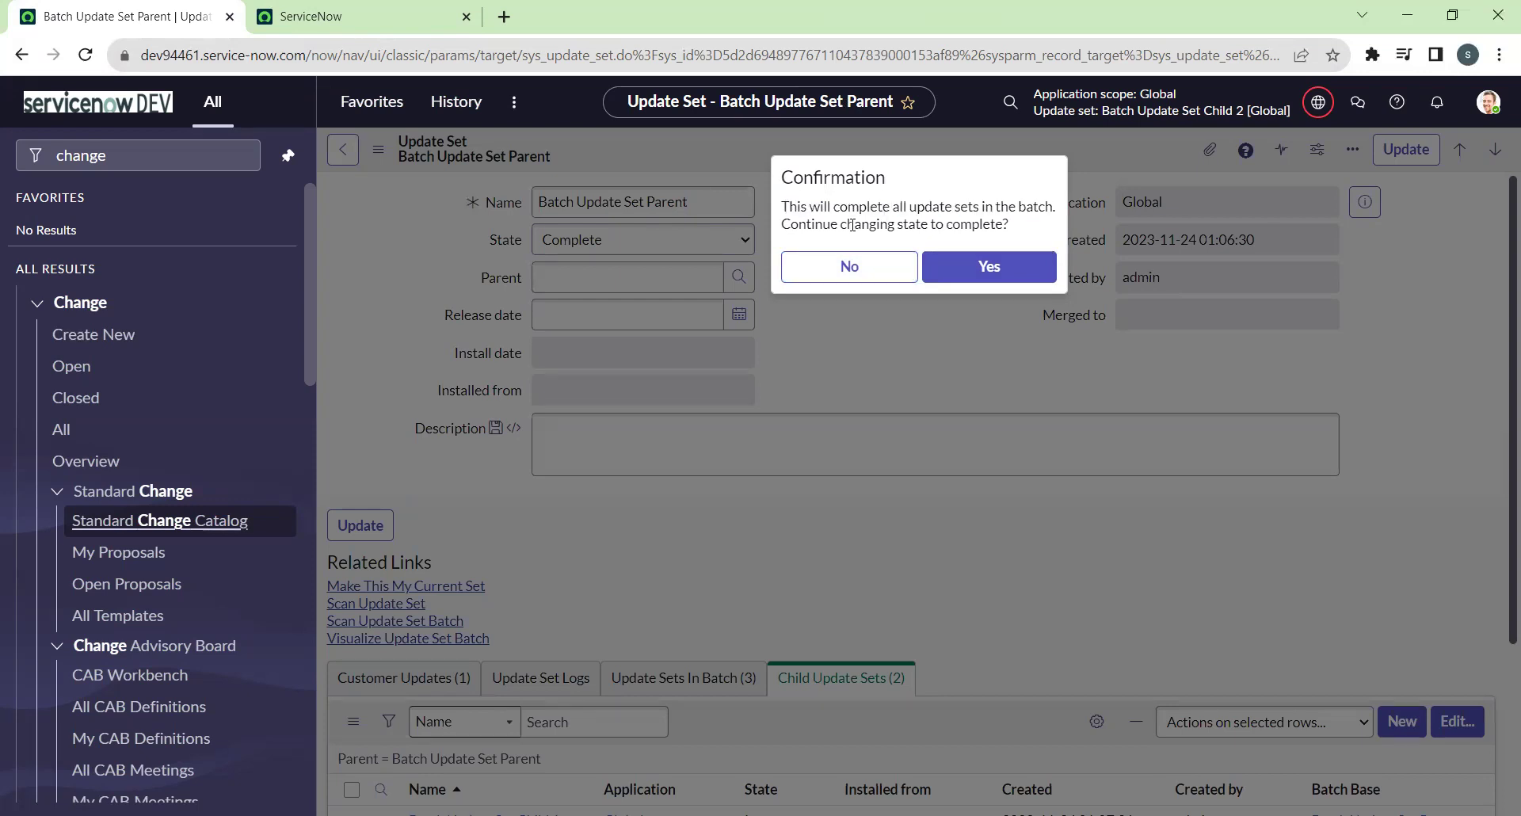
click(987, 274)
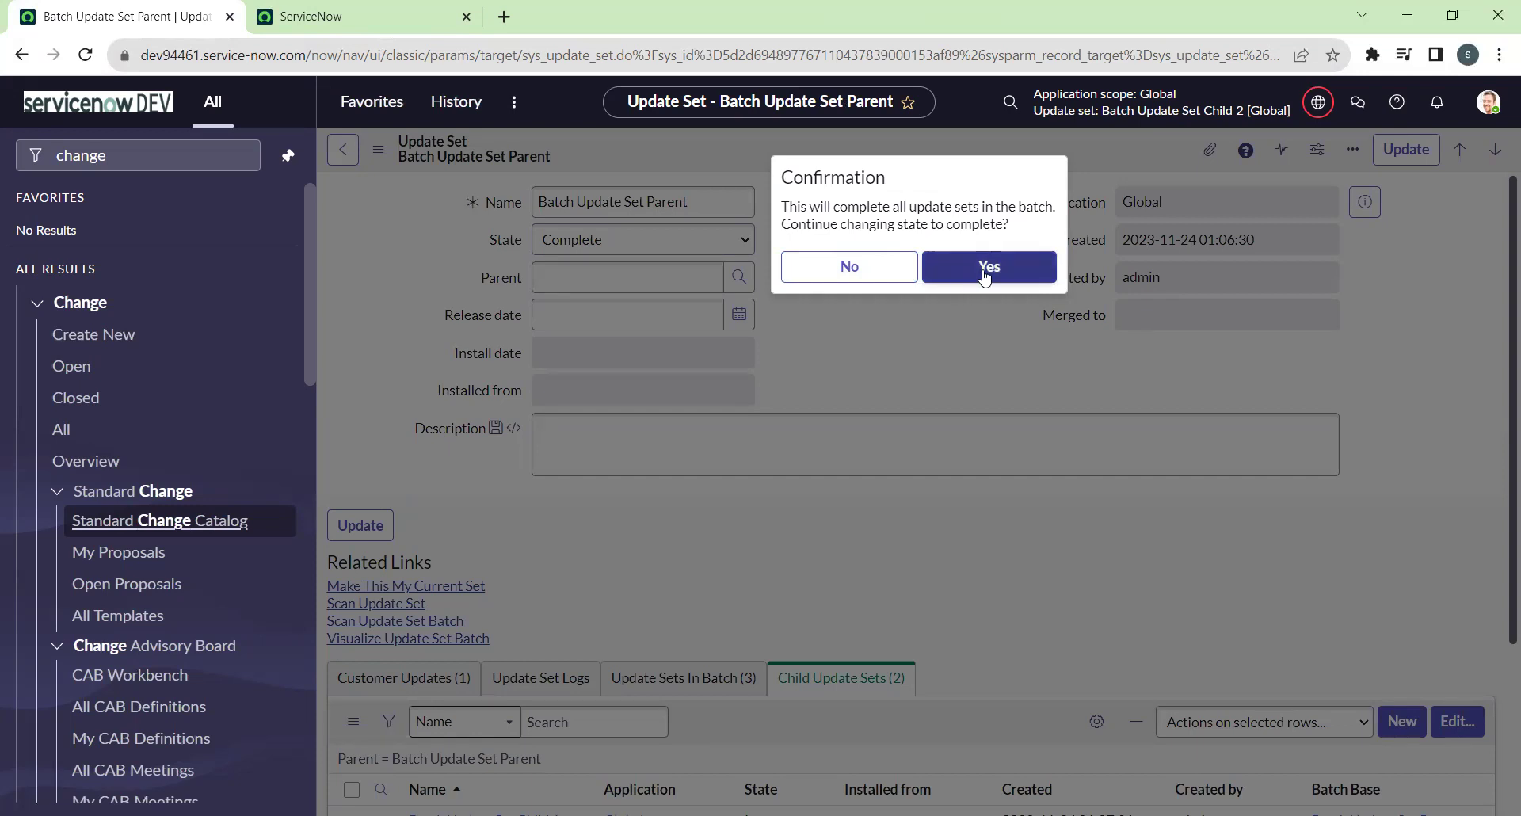
click(1022, 273)
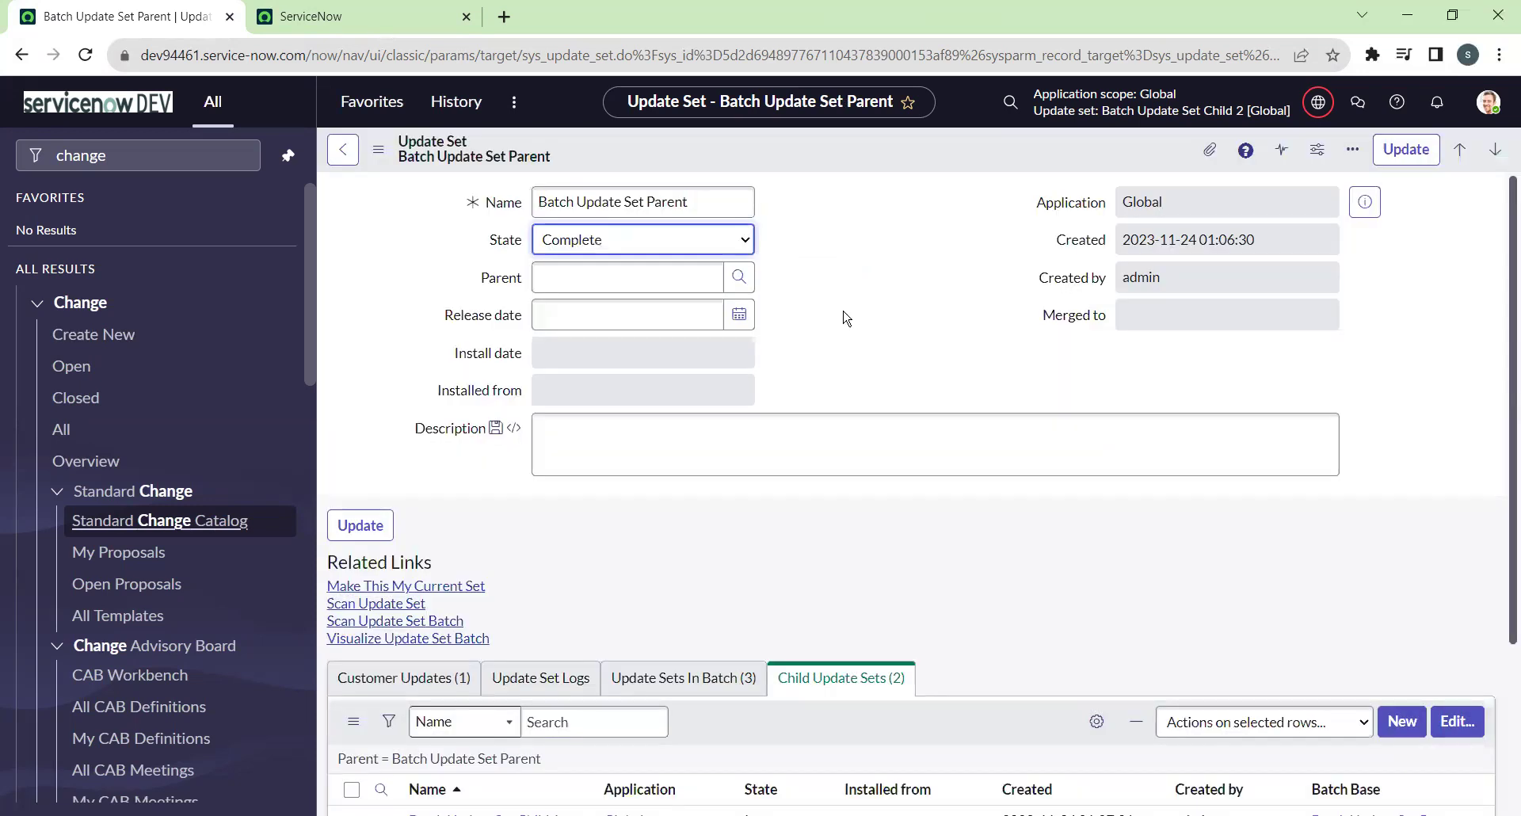
Check the child update sets' states and save the Batch Update Set Parent record, keeping its form open.
scroll(862, 317, down, 3)
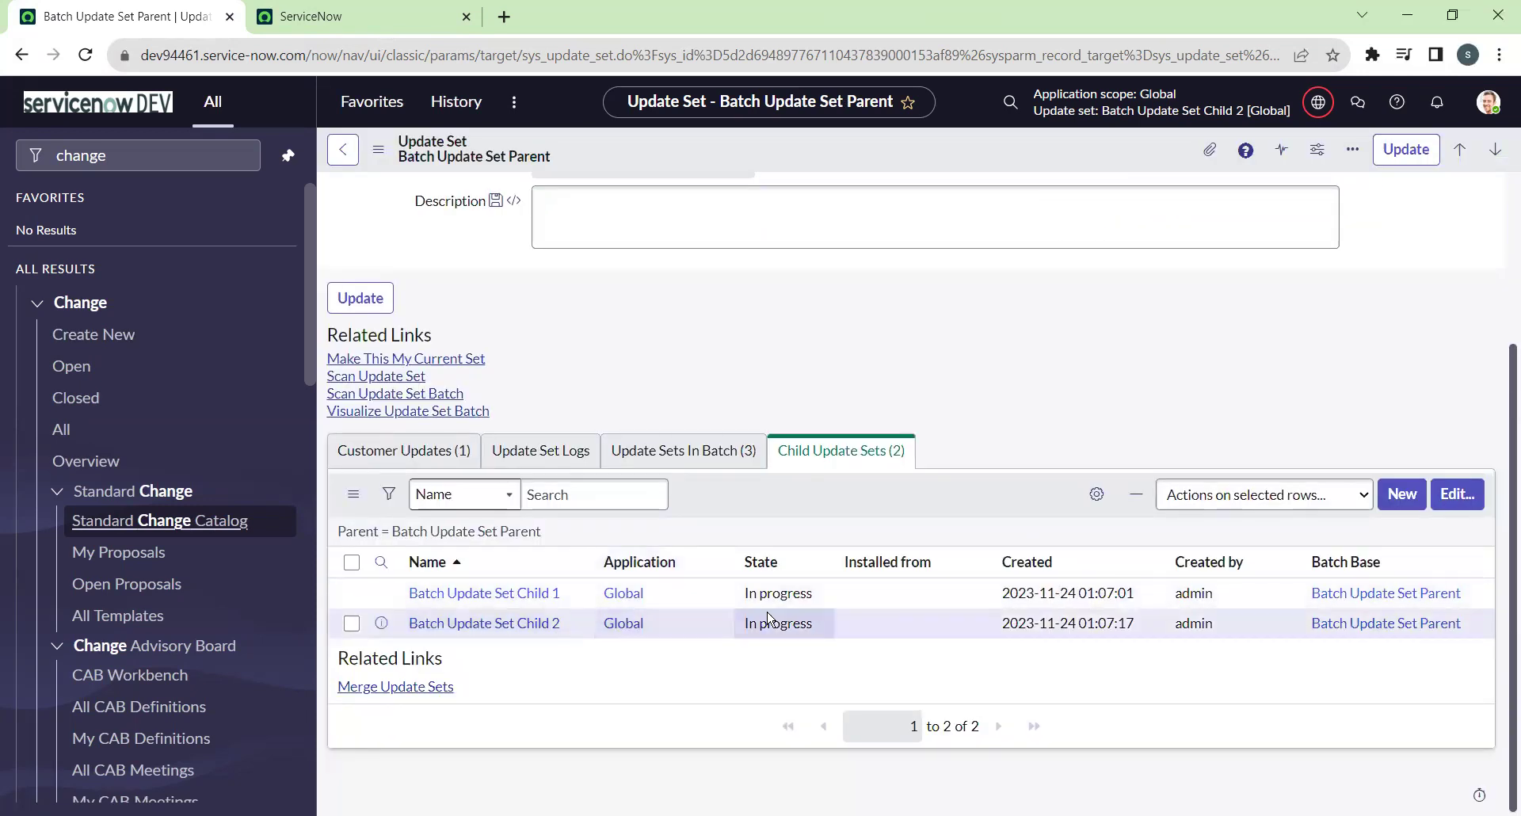
scroll(673, 523, up, 3)
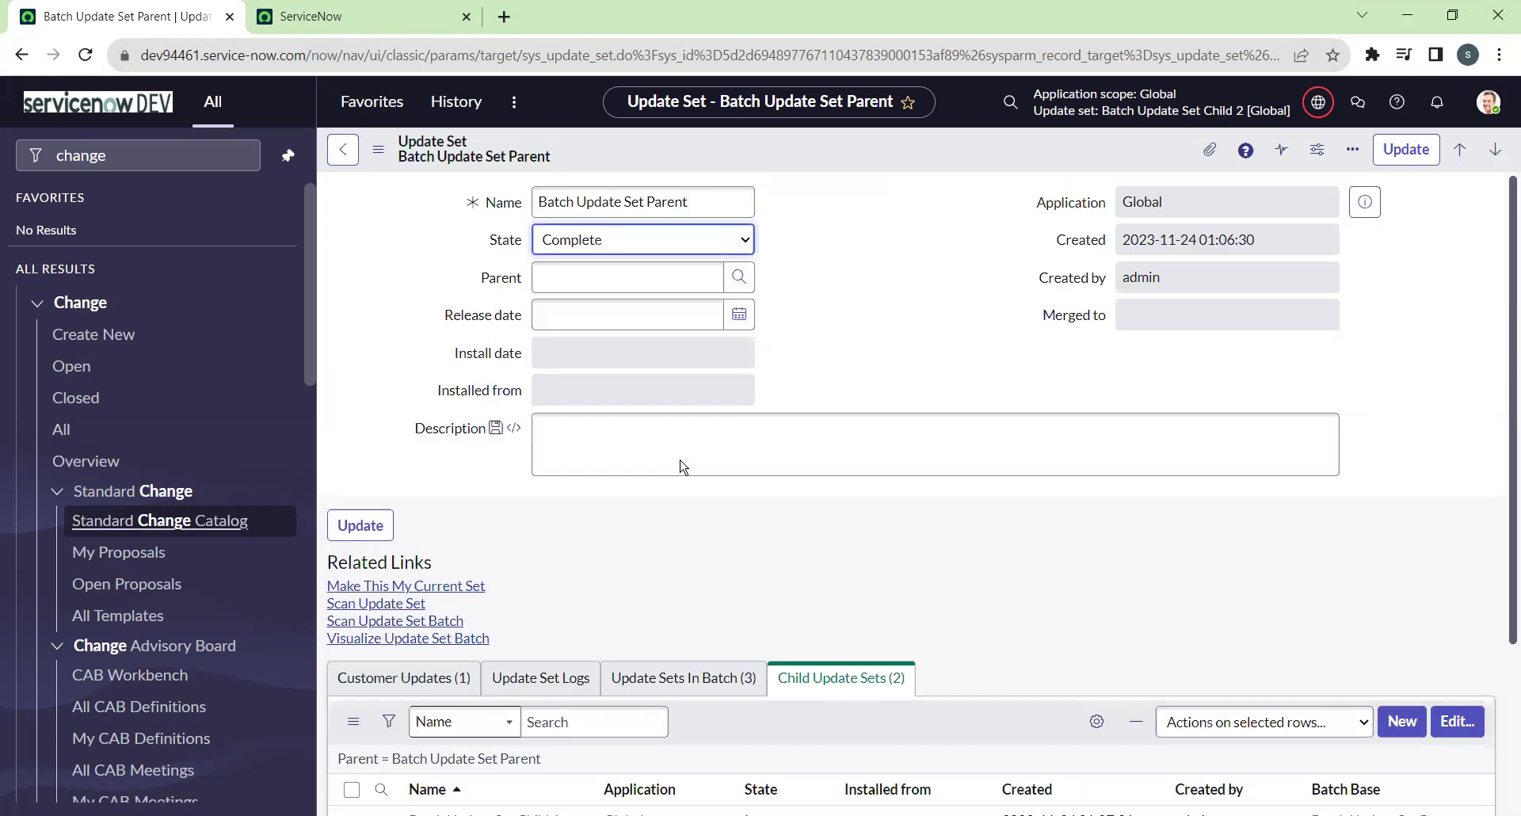
scroll(775, 523, down, 3)
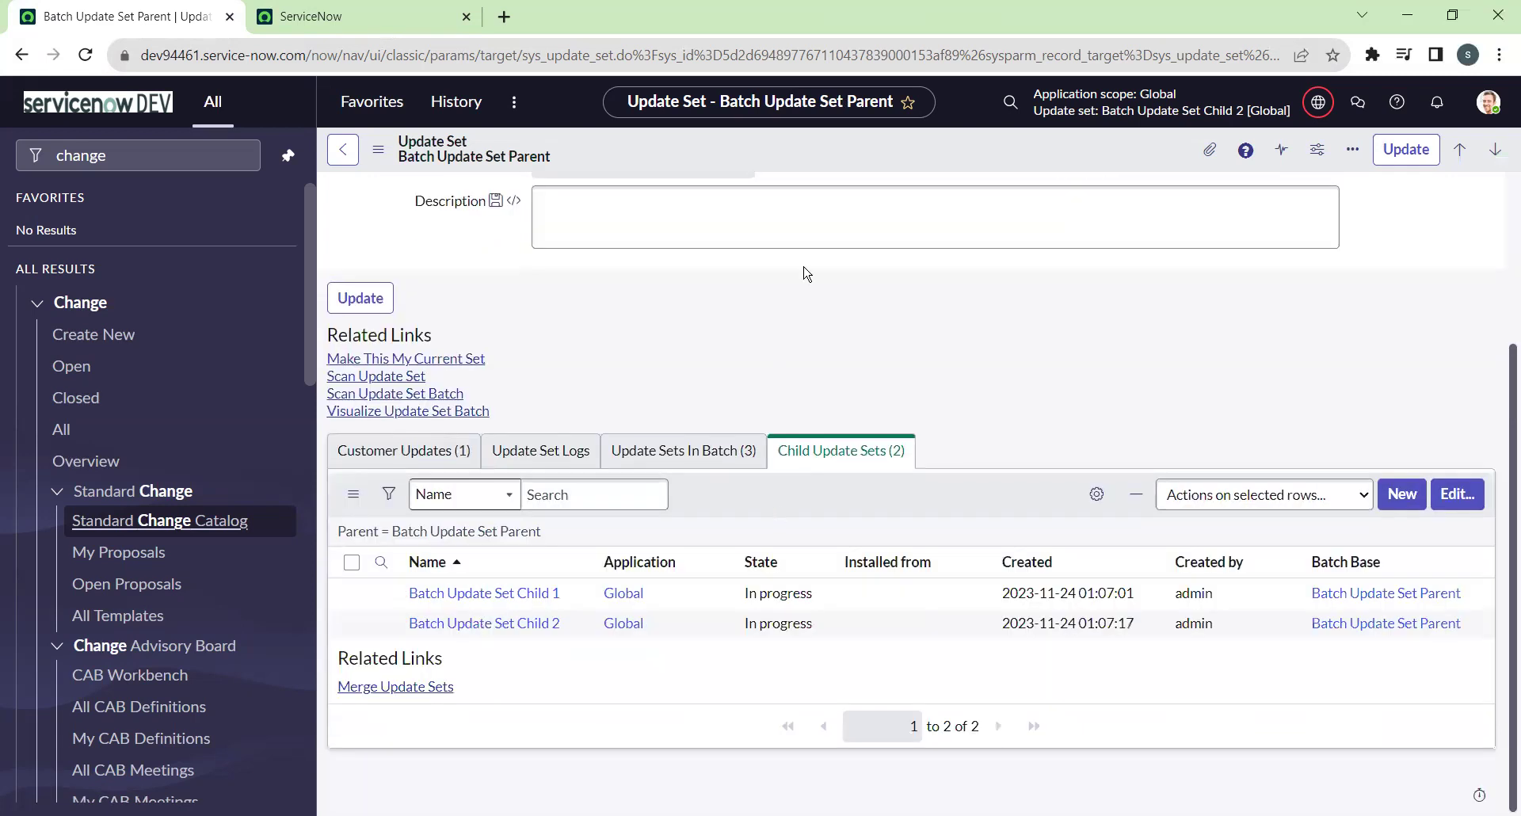
right_click(840, 154)
click(872, 165)
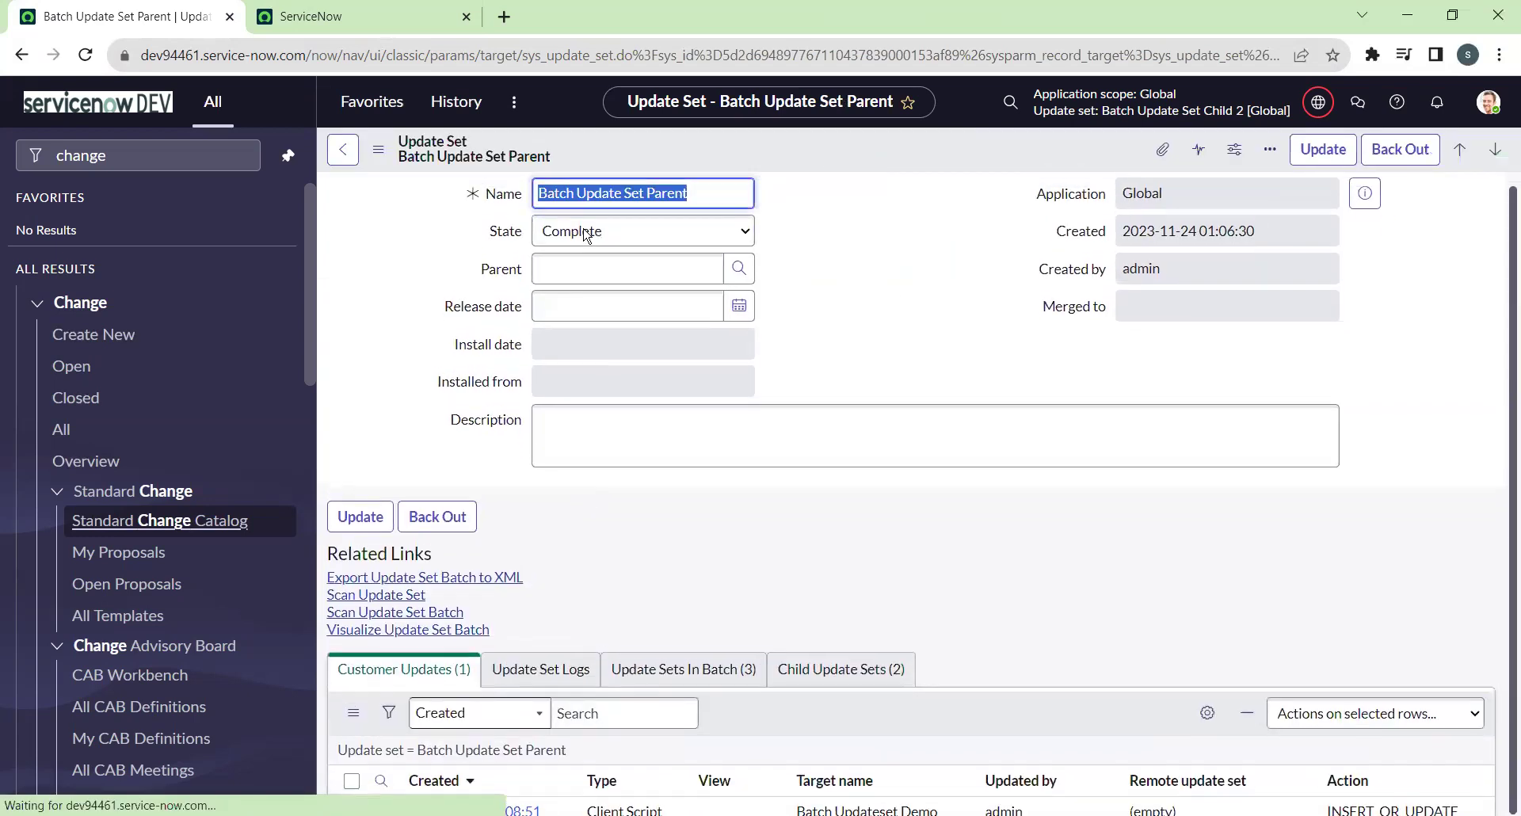
Examine the states of the child update sets on the saved parent record.
scroll(781, 333, down, 2)
click(866, 540)
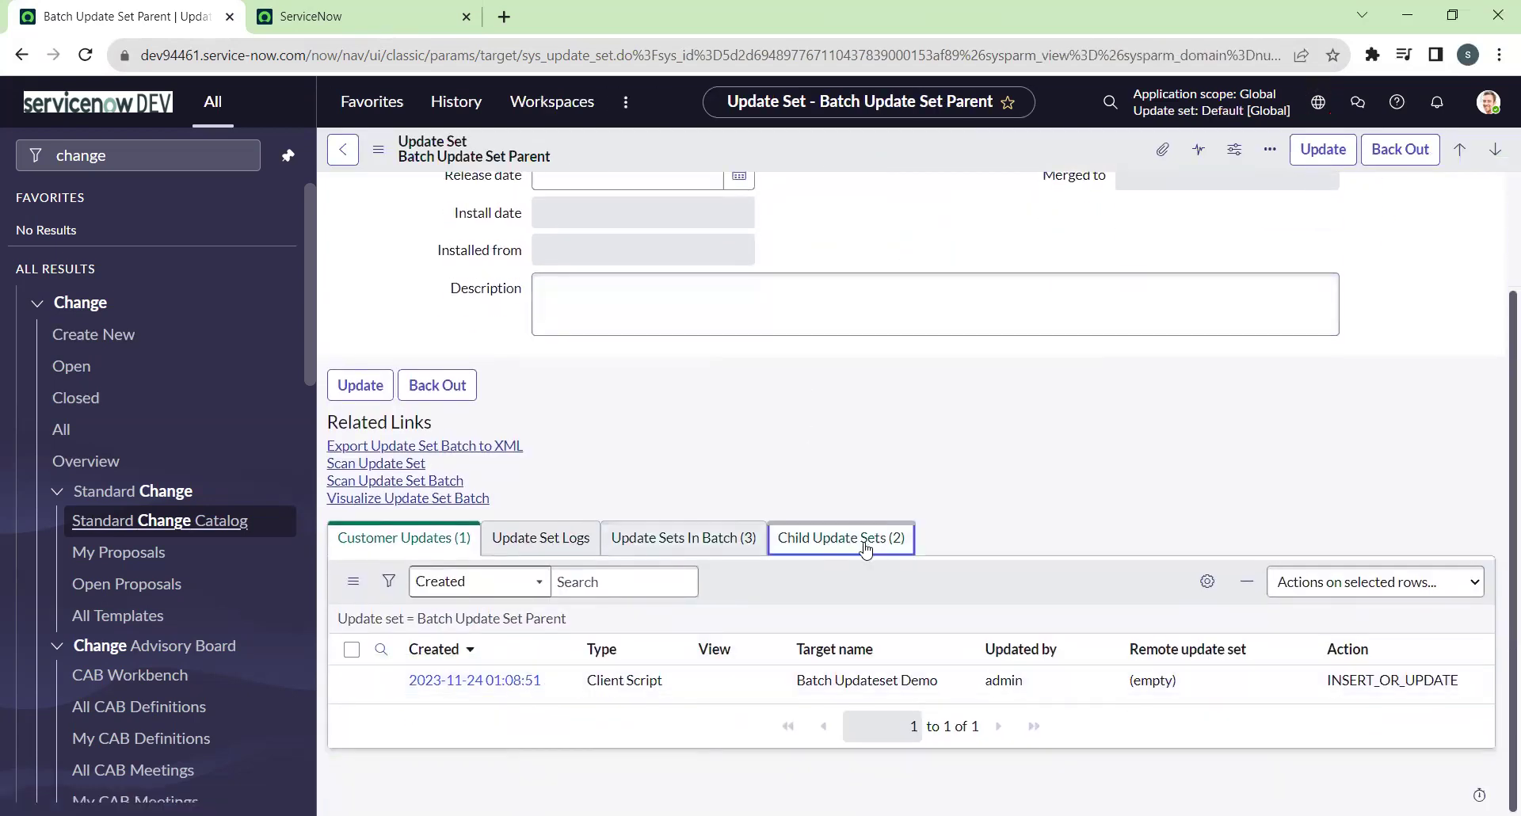
scroll(753, 578, down, 1)
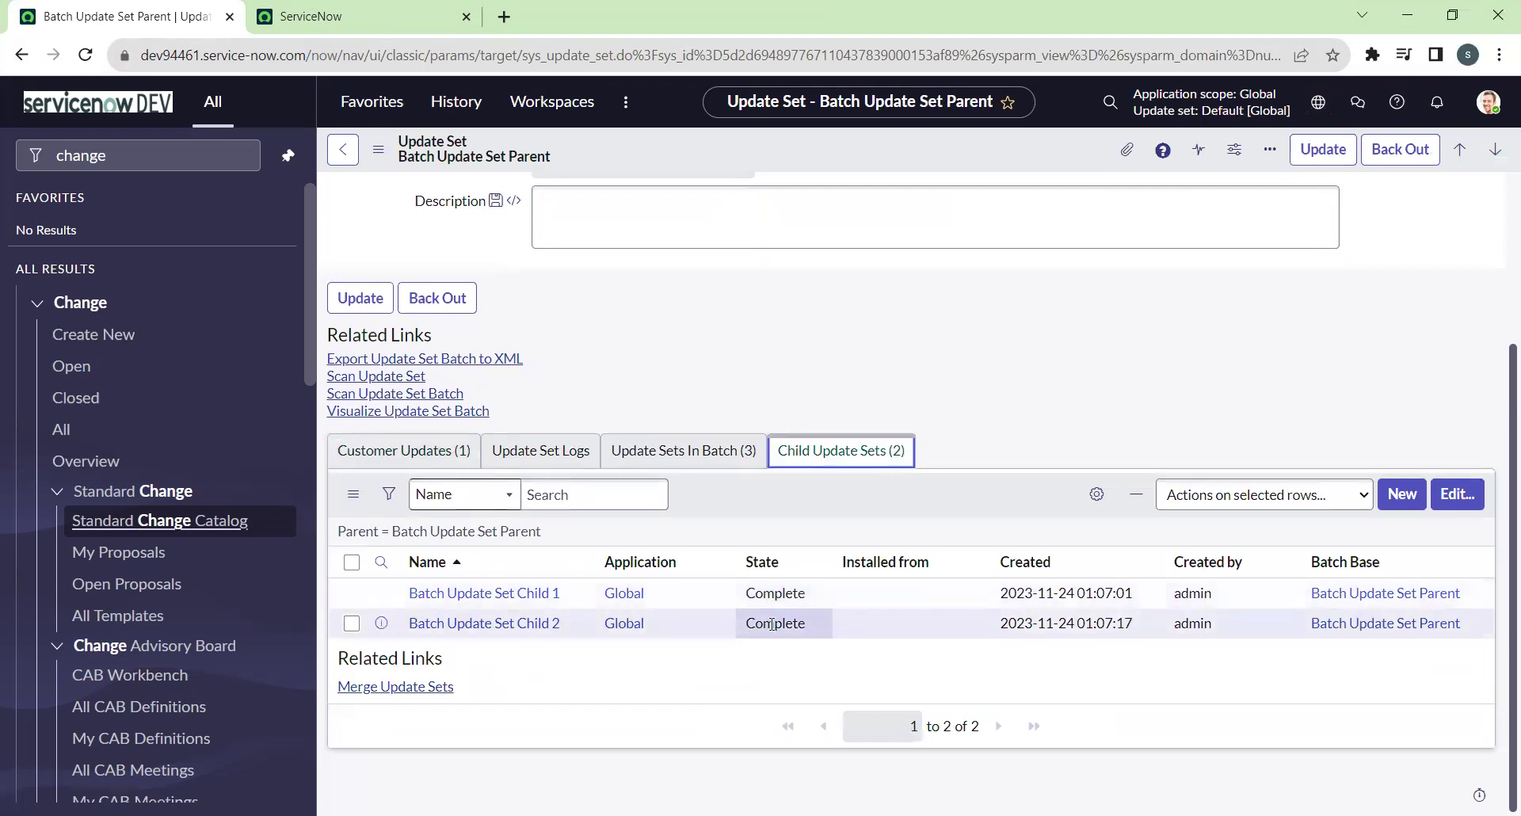
scroll(774, 435, up, 3)
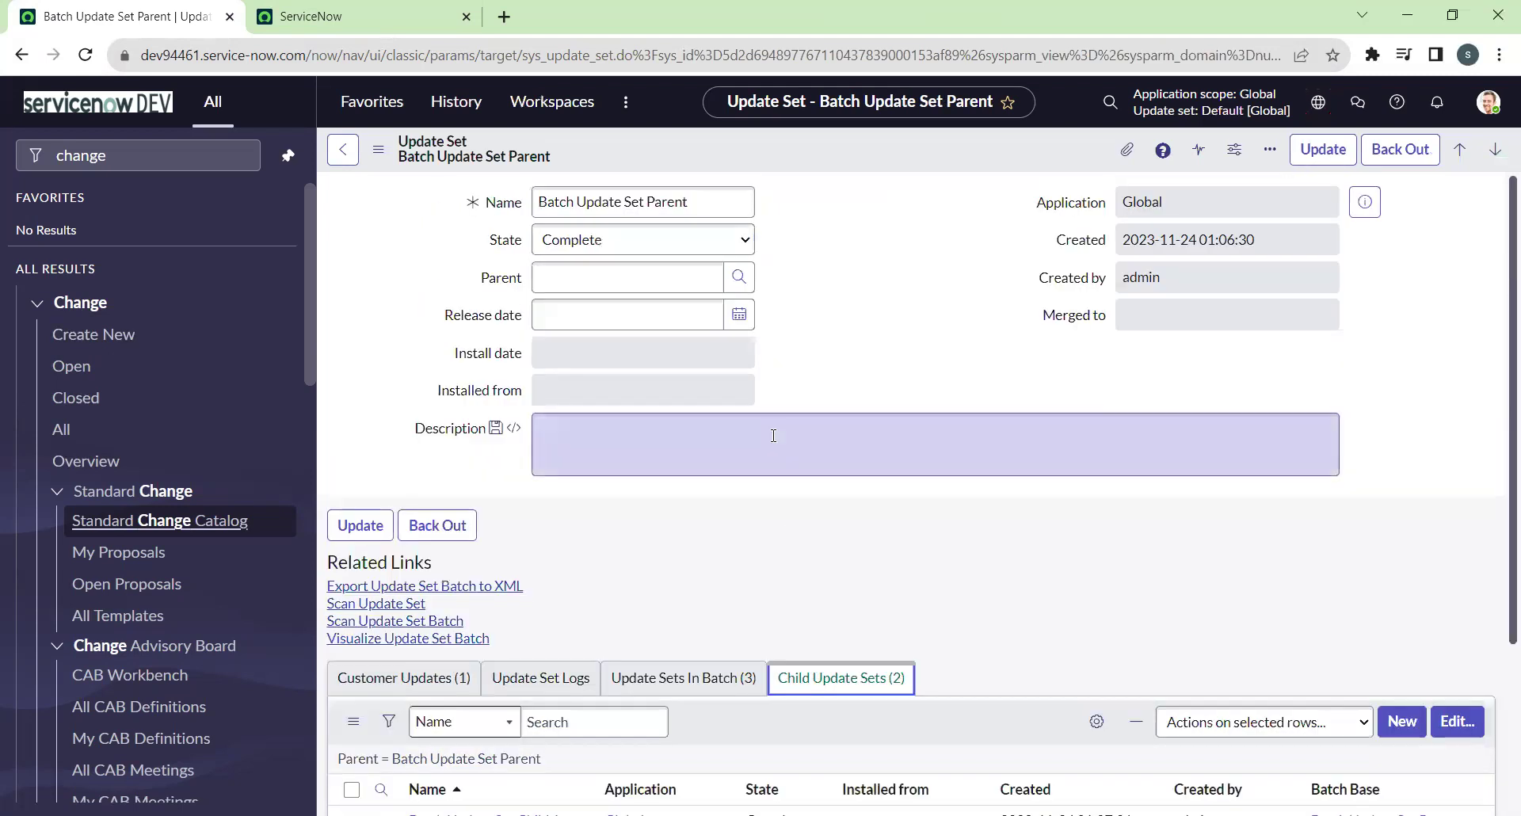
Switch to the PROD instance, find Update Sources and open the dev94461 remote instance record.
click(315, 19)
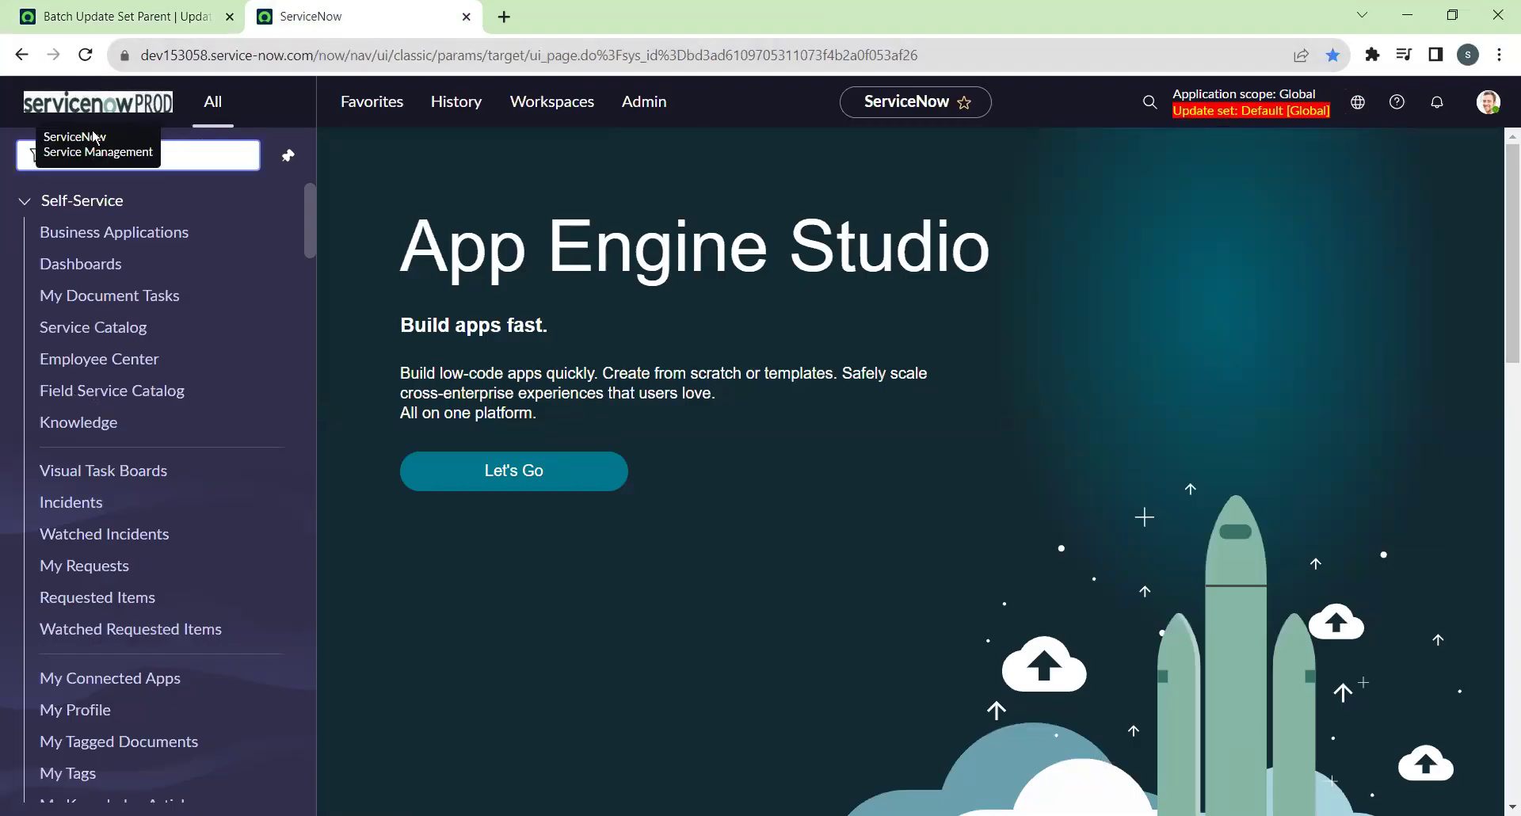
text(upd)
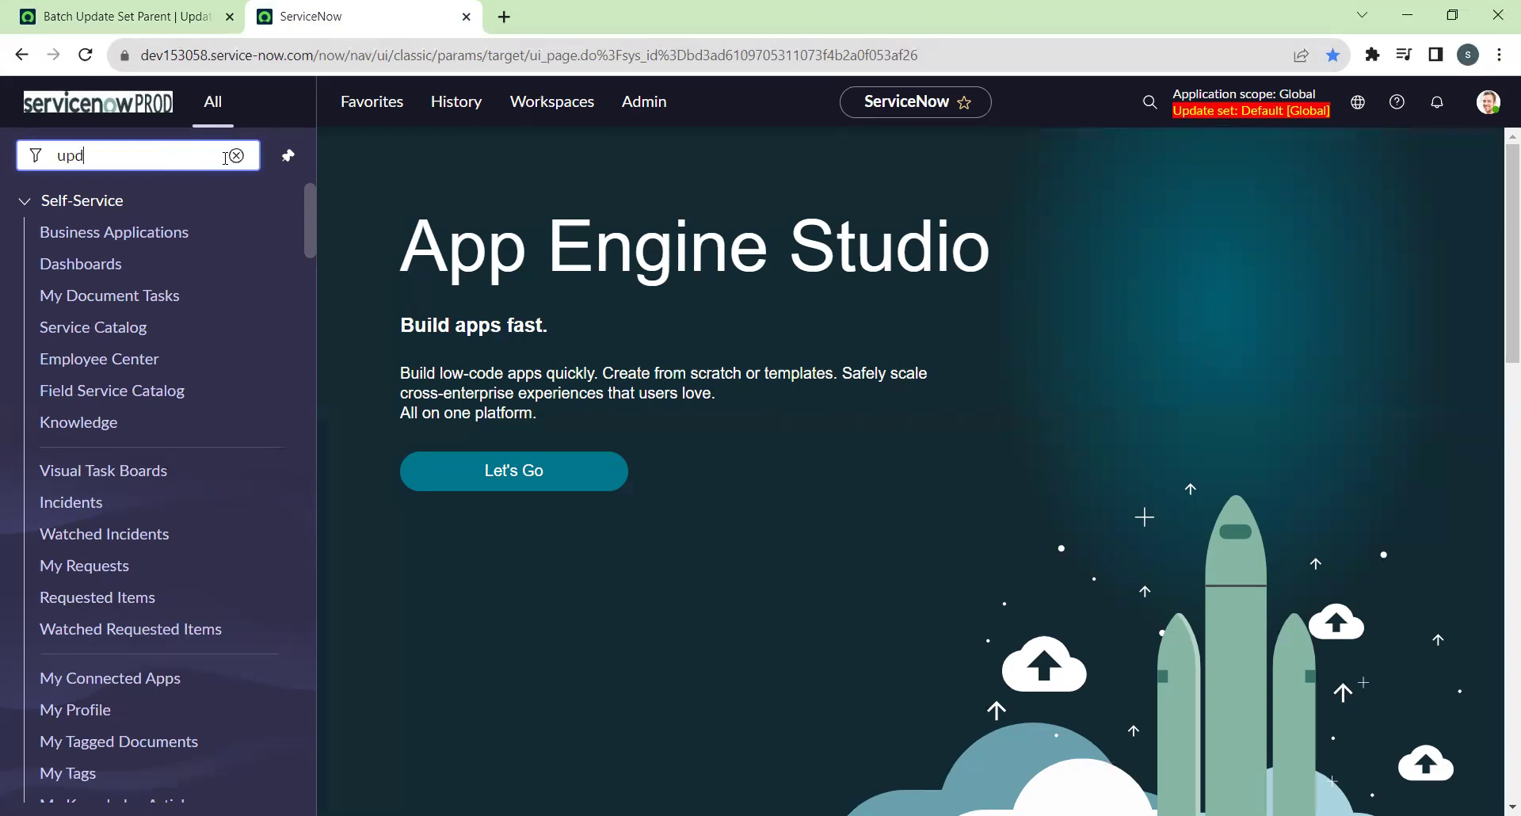
text(ate sou)
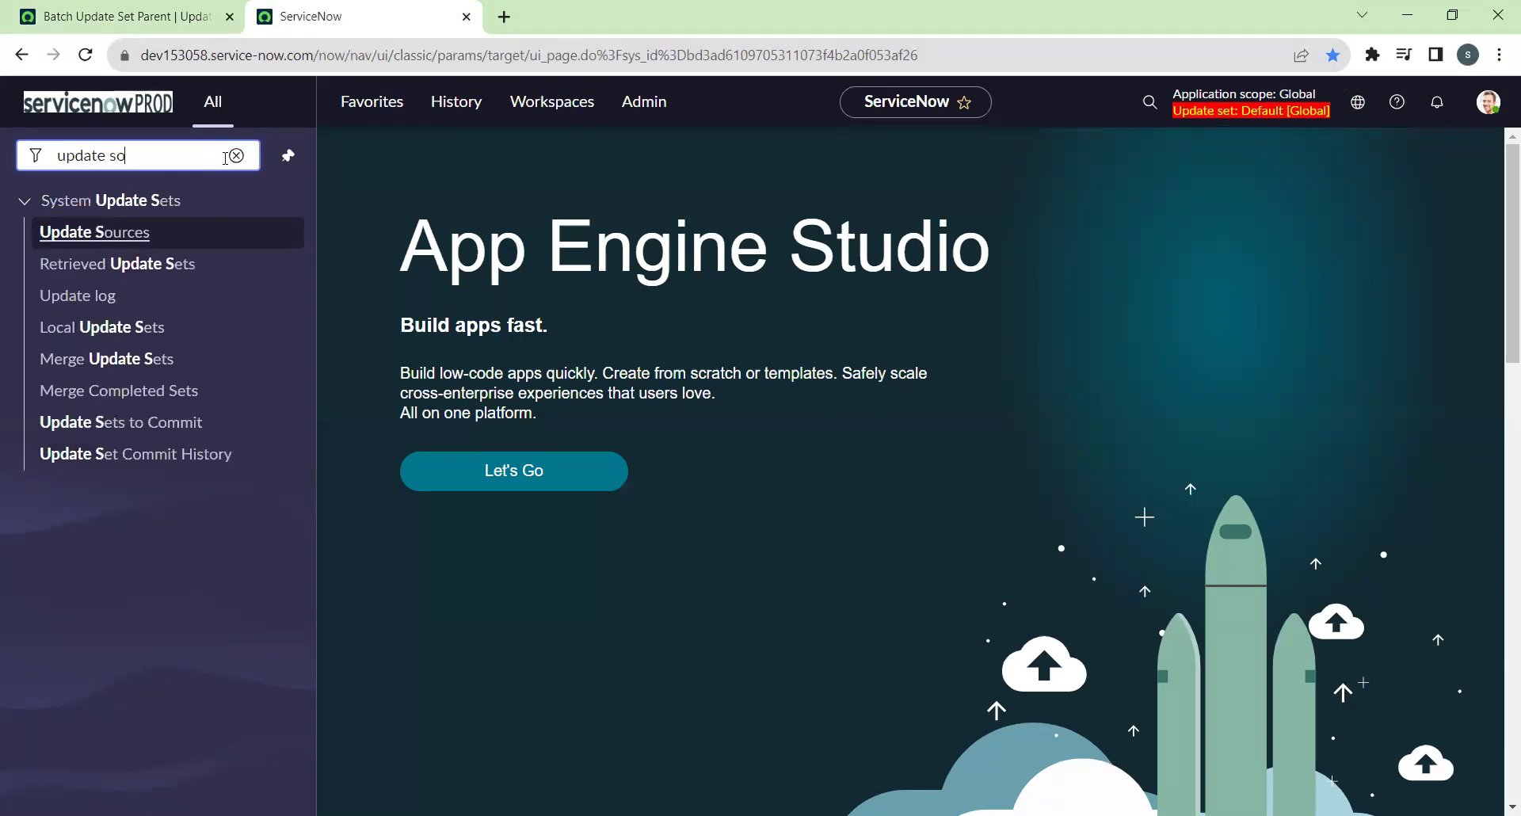
click(132, 237)
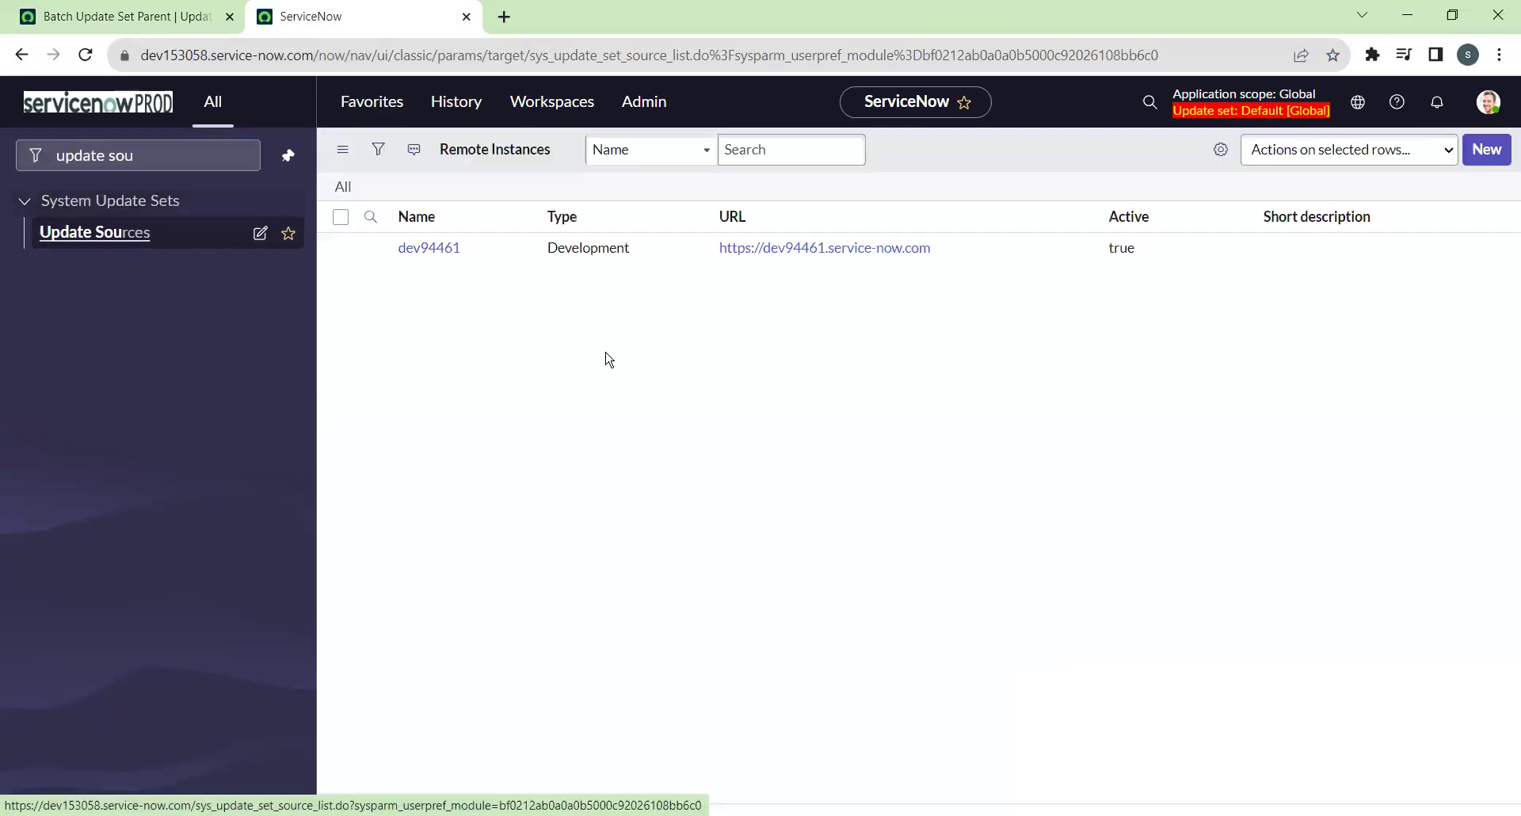
click(407, 289)
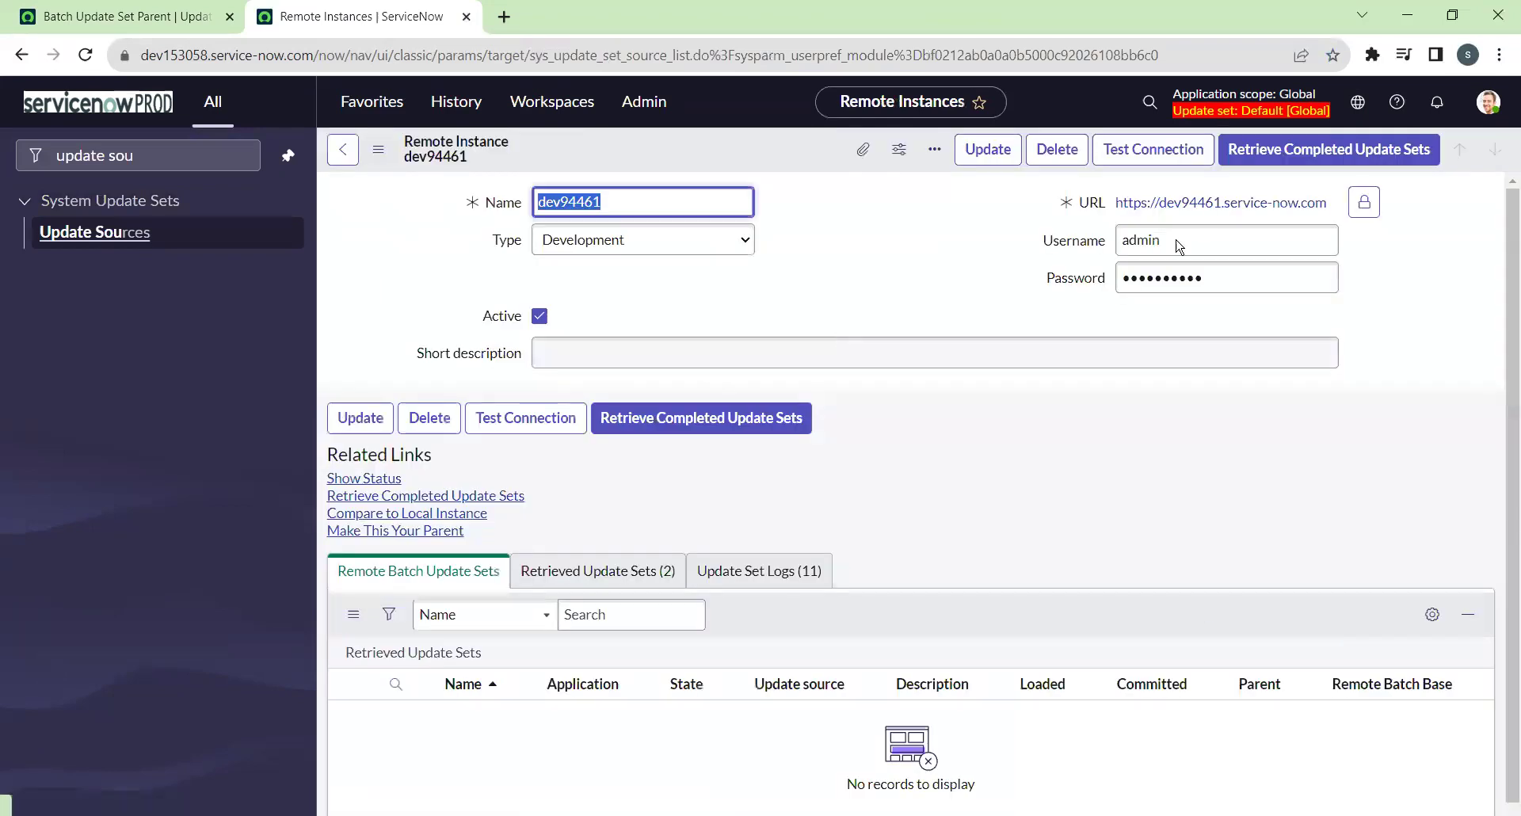
Retrieve the completed update sets from dev94461 and review the retrieved and remote batch update set lists.
click(1275, 165)
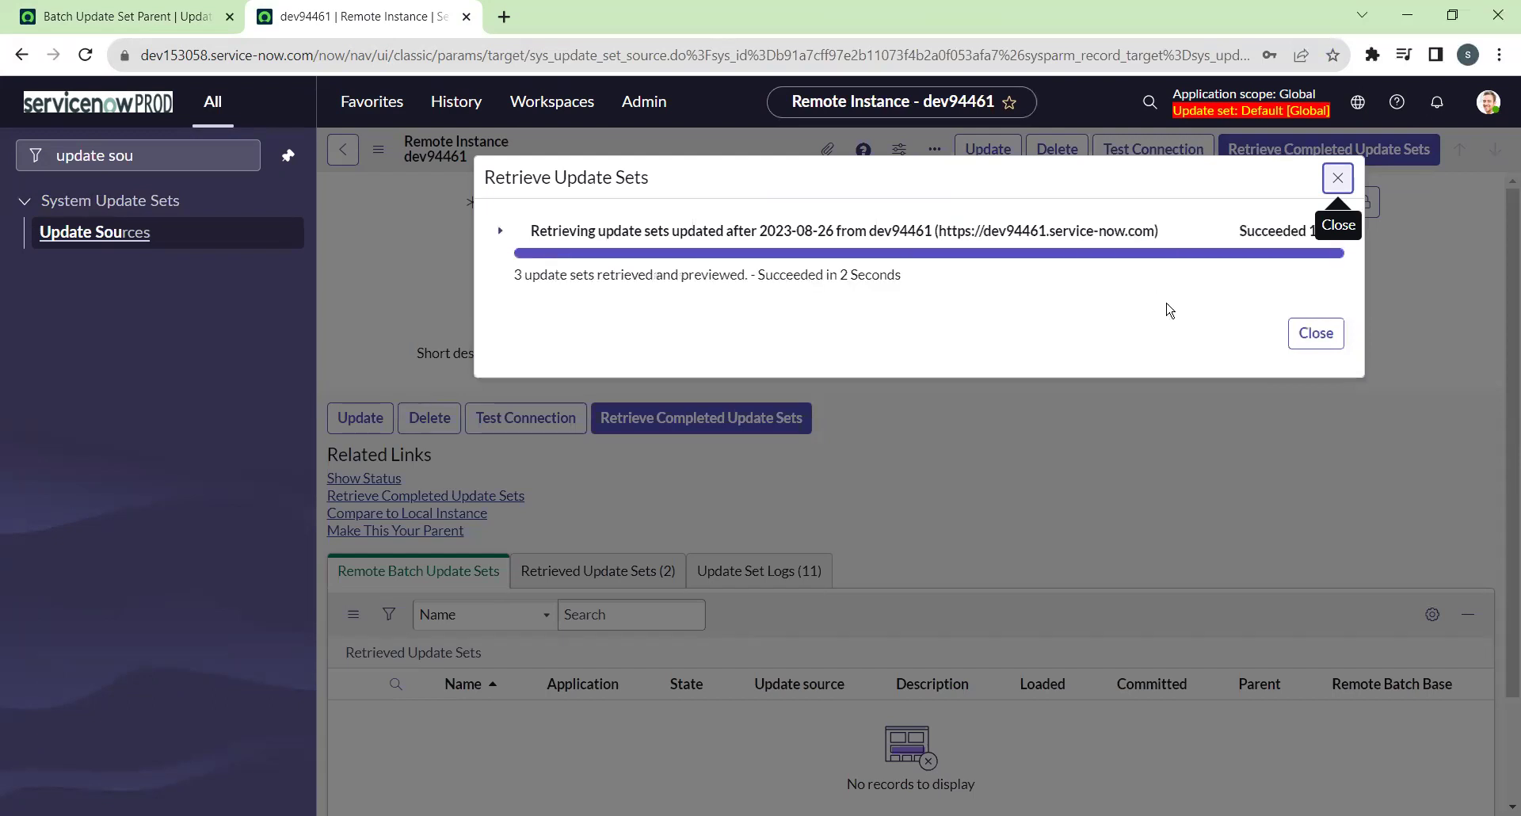
click(1315, 332)
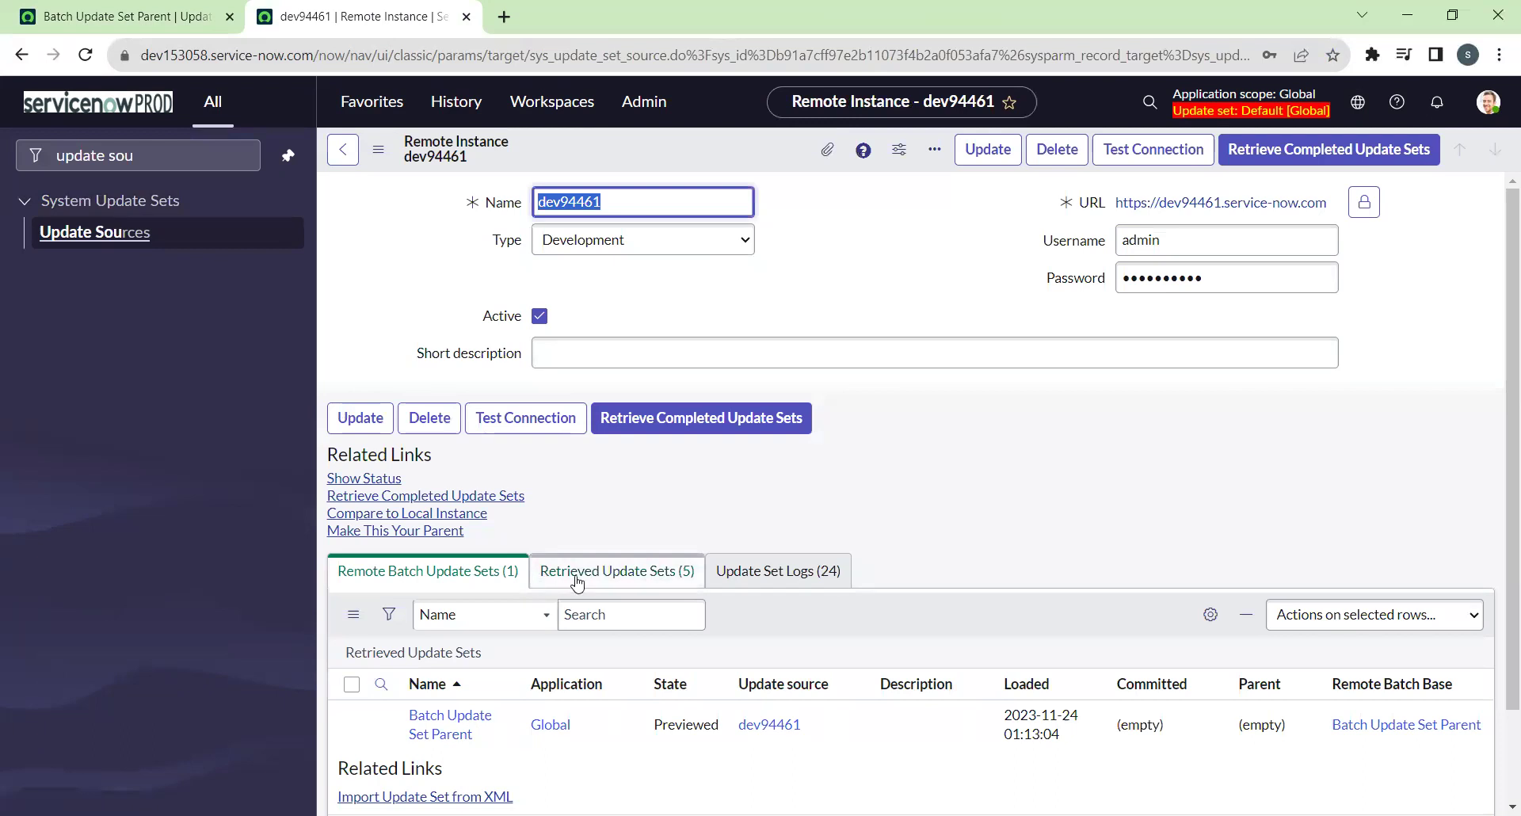
click(581, 583)
click(489, 571)
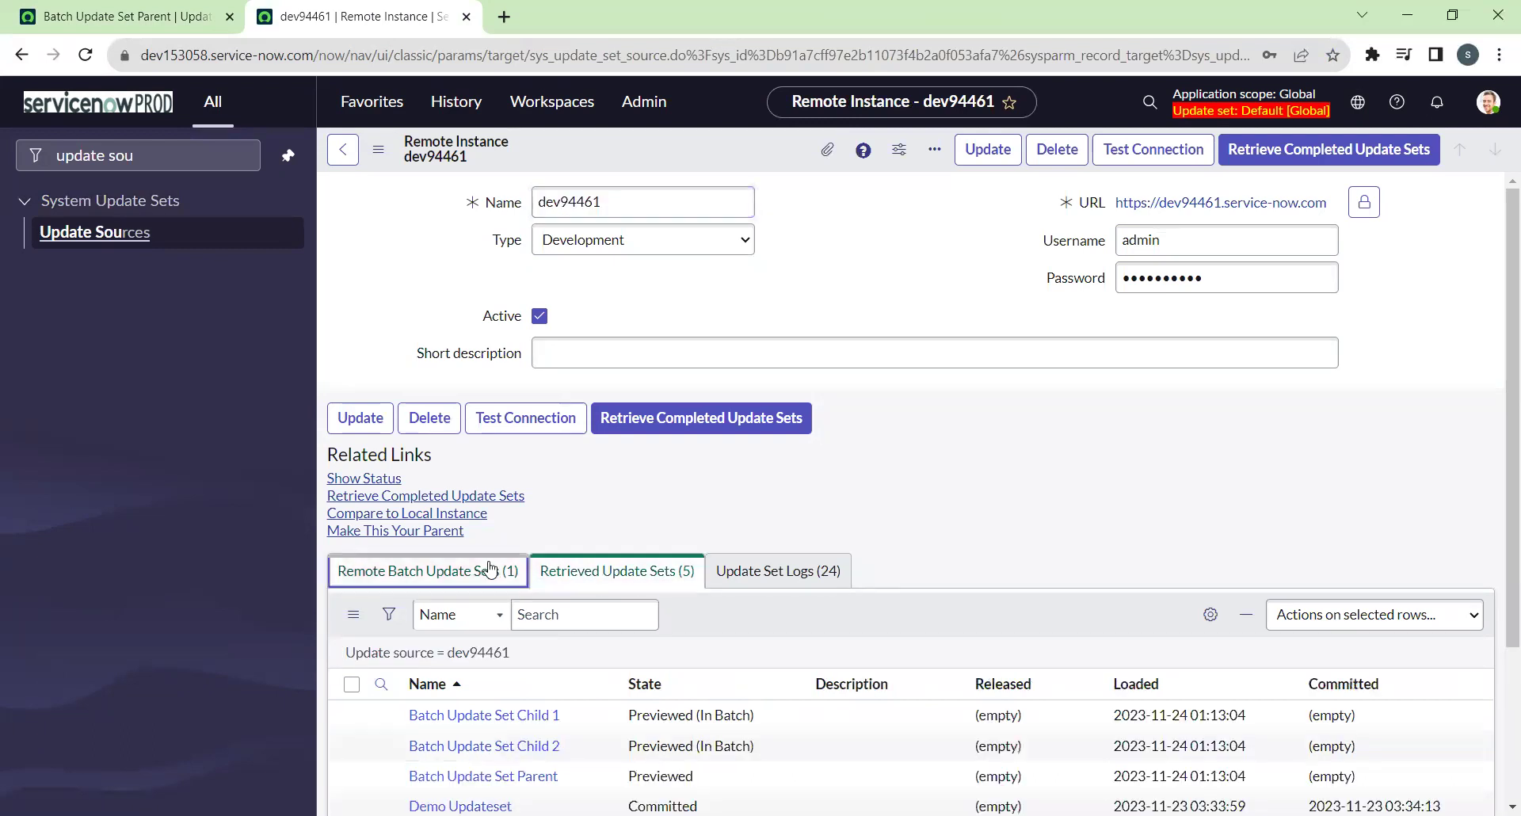
scroll(634, 570, down, 2)
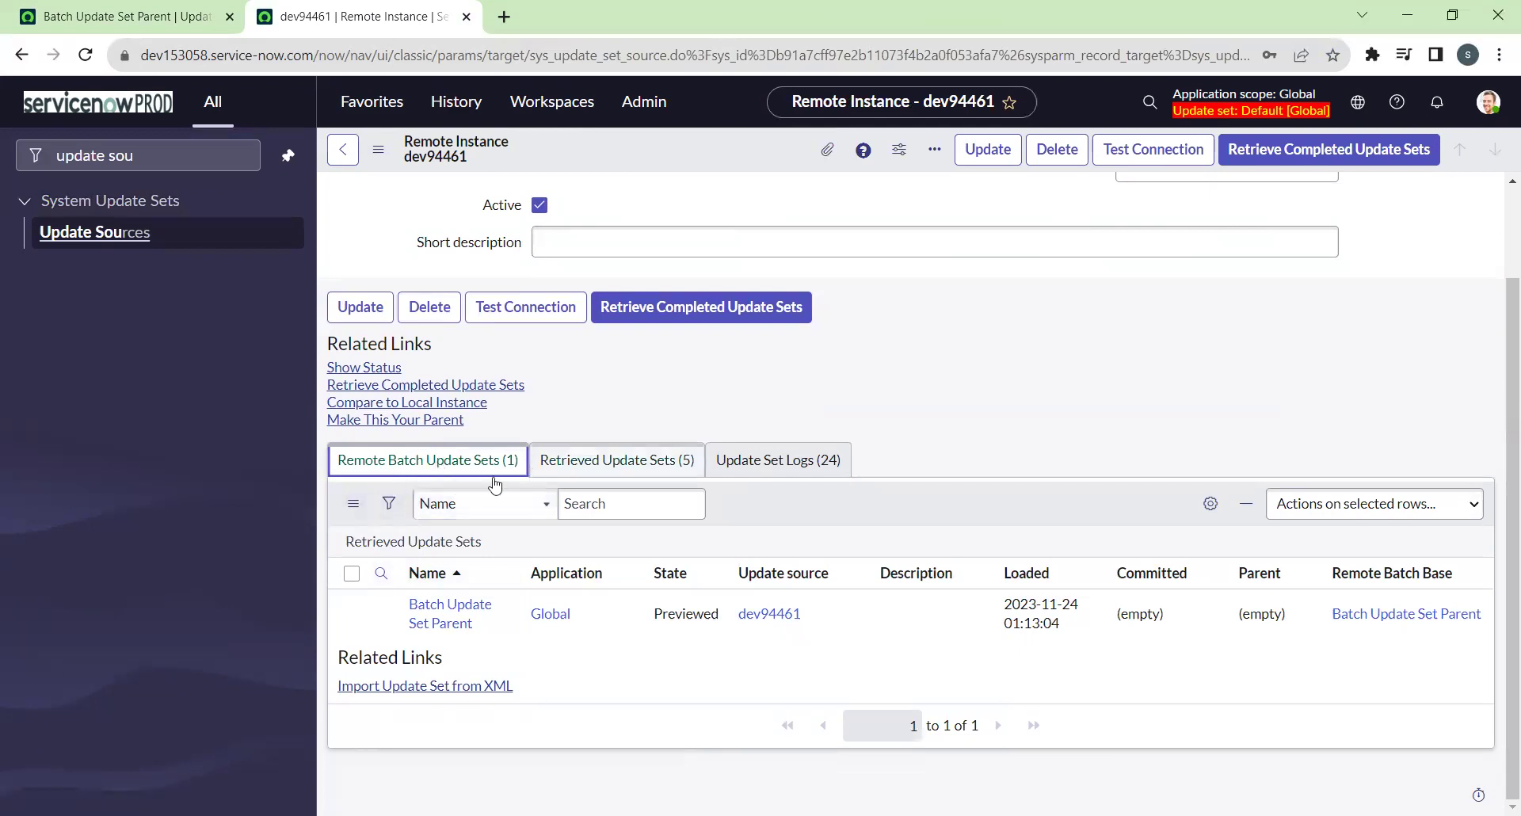
Open the retrieved Batch Update Set Parent, check its child update sets, and commit the update set batch.
click(453, 630)
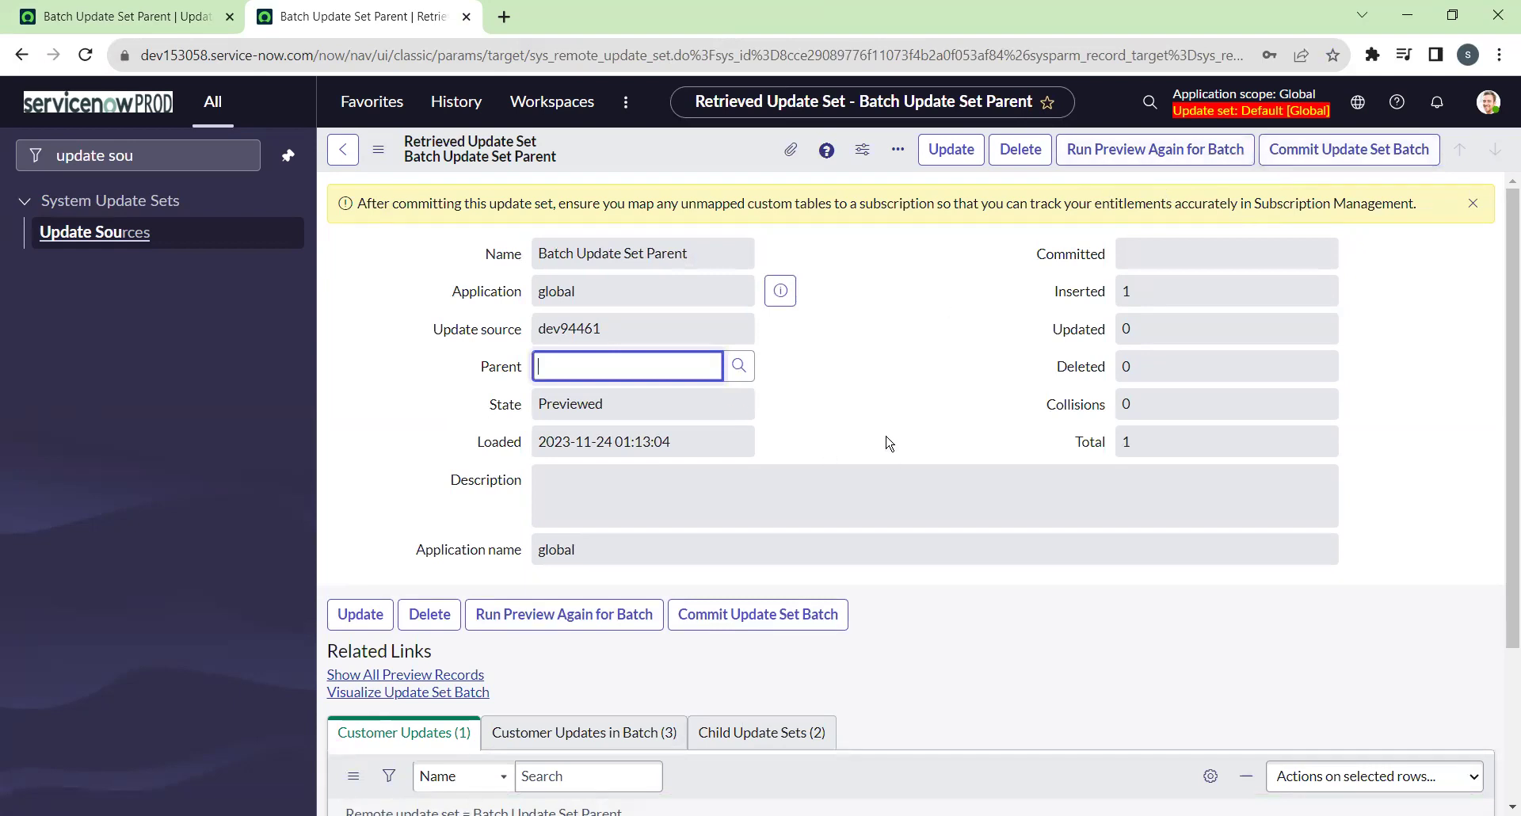
scroll(889, 475, down, 3)
click(785, 545)
scroll(737, 558, down, 1)
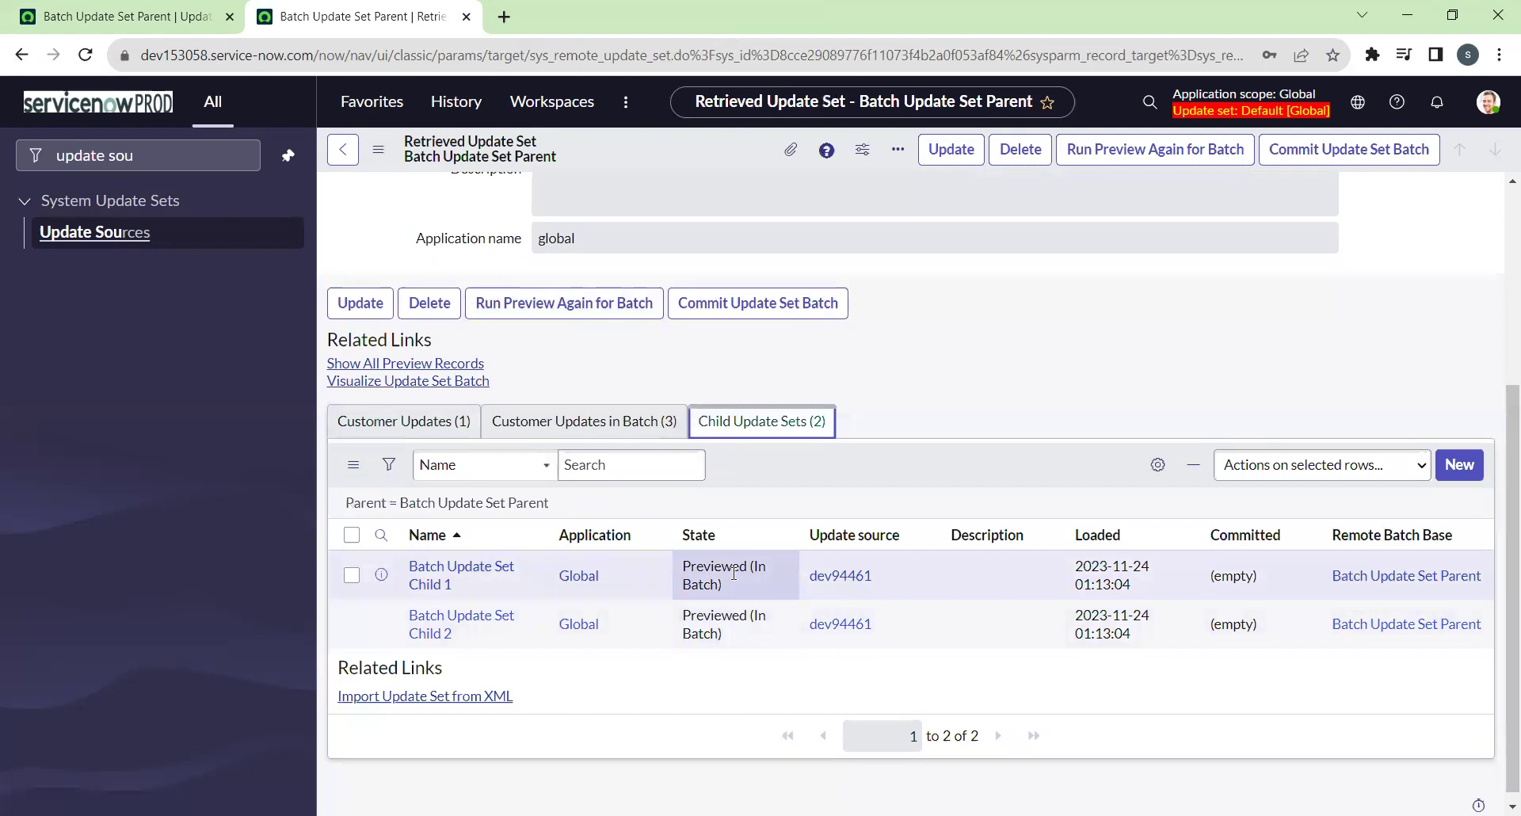
scroll(767, 602, up, 4)
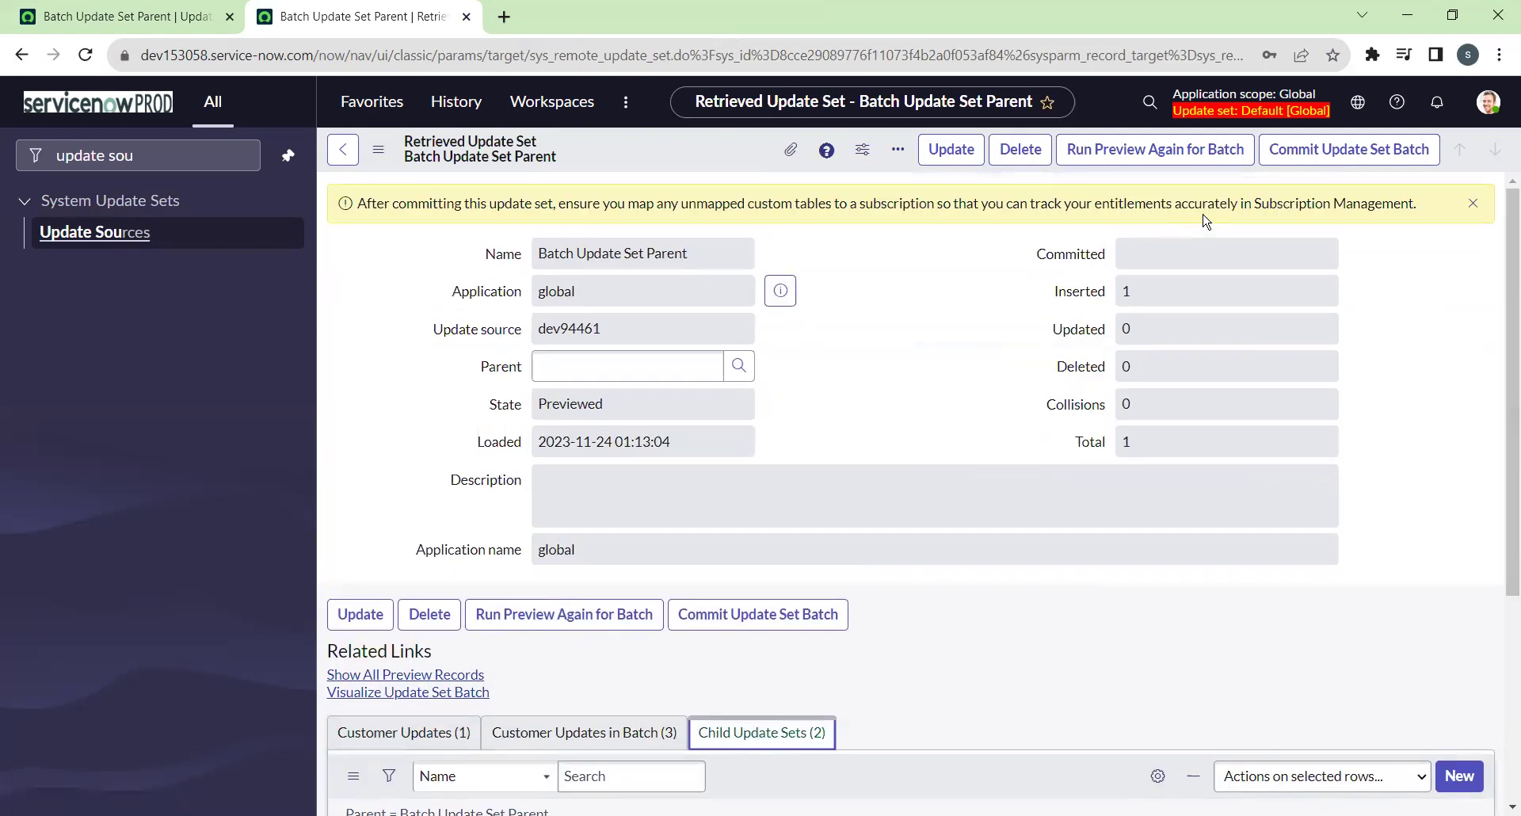
click(1369, 156)
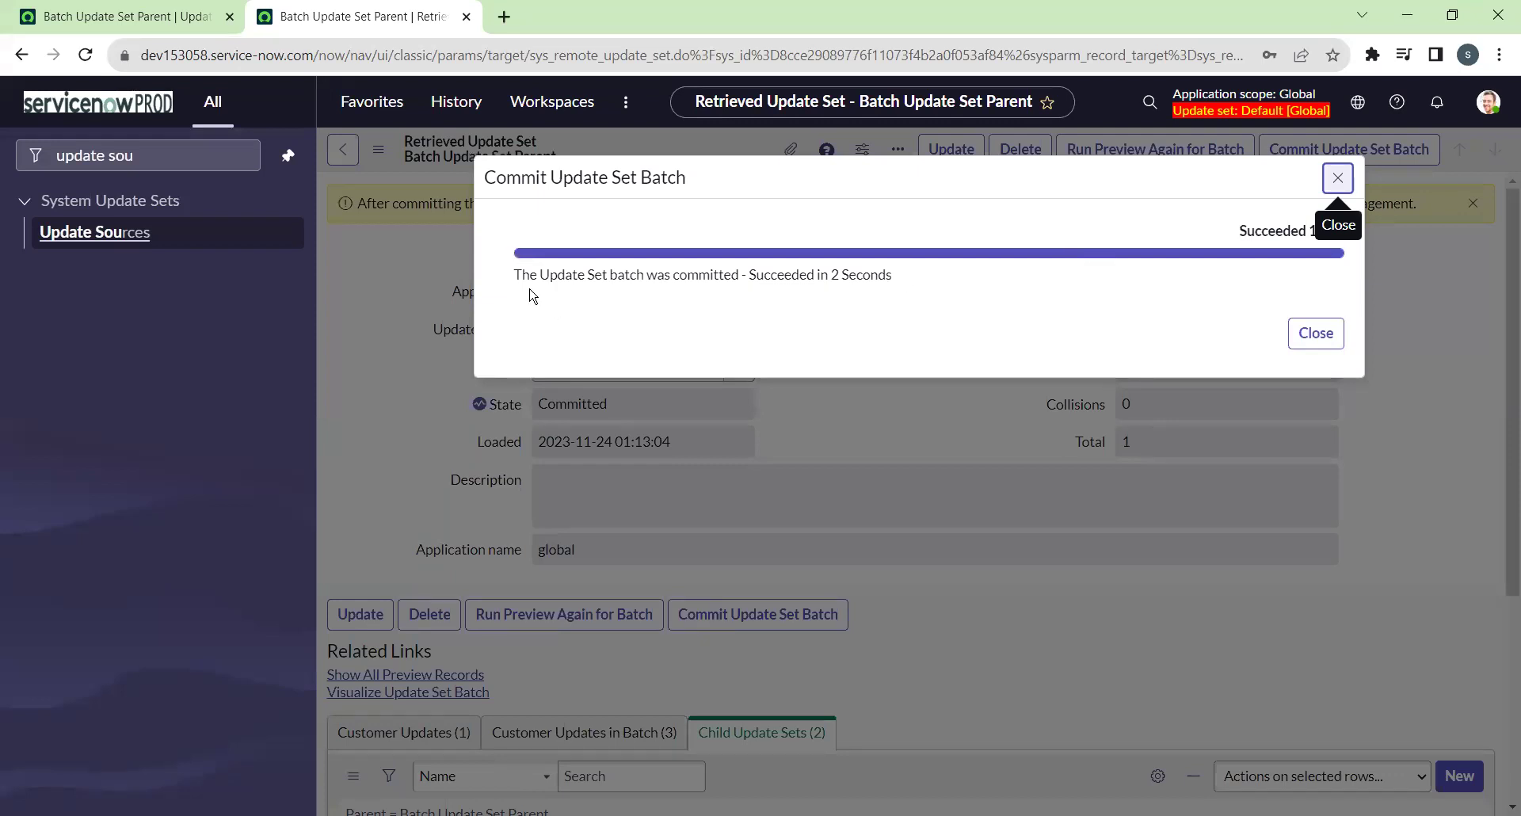
Close the batch commit results and search the application navigator for "incident".
click(1312, 333)
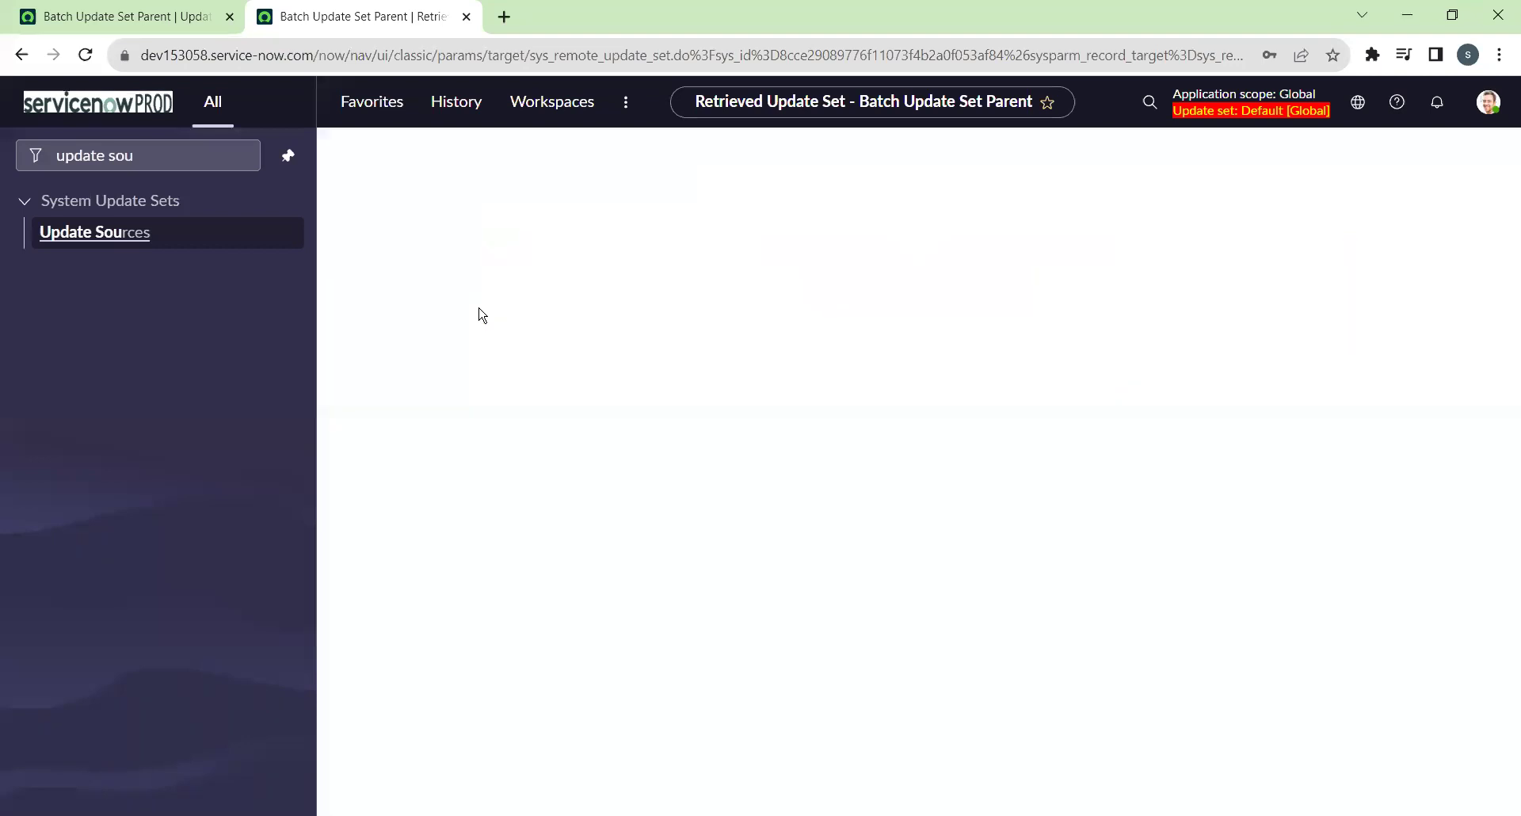
double_click(220, 165)
click(220, 165)
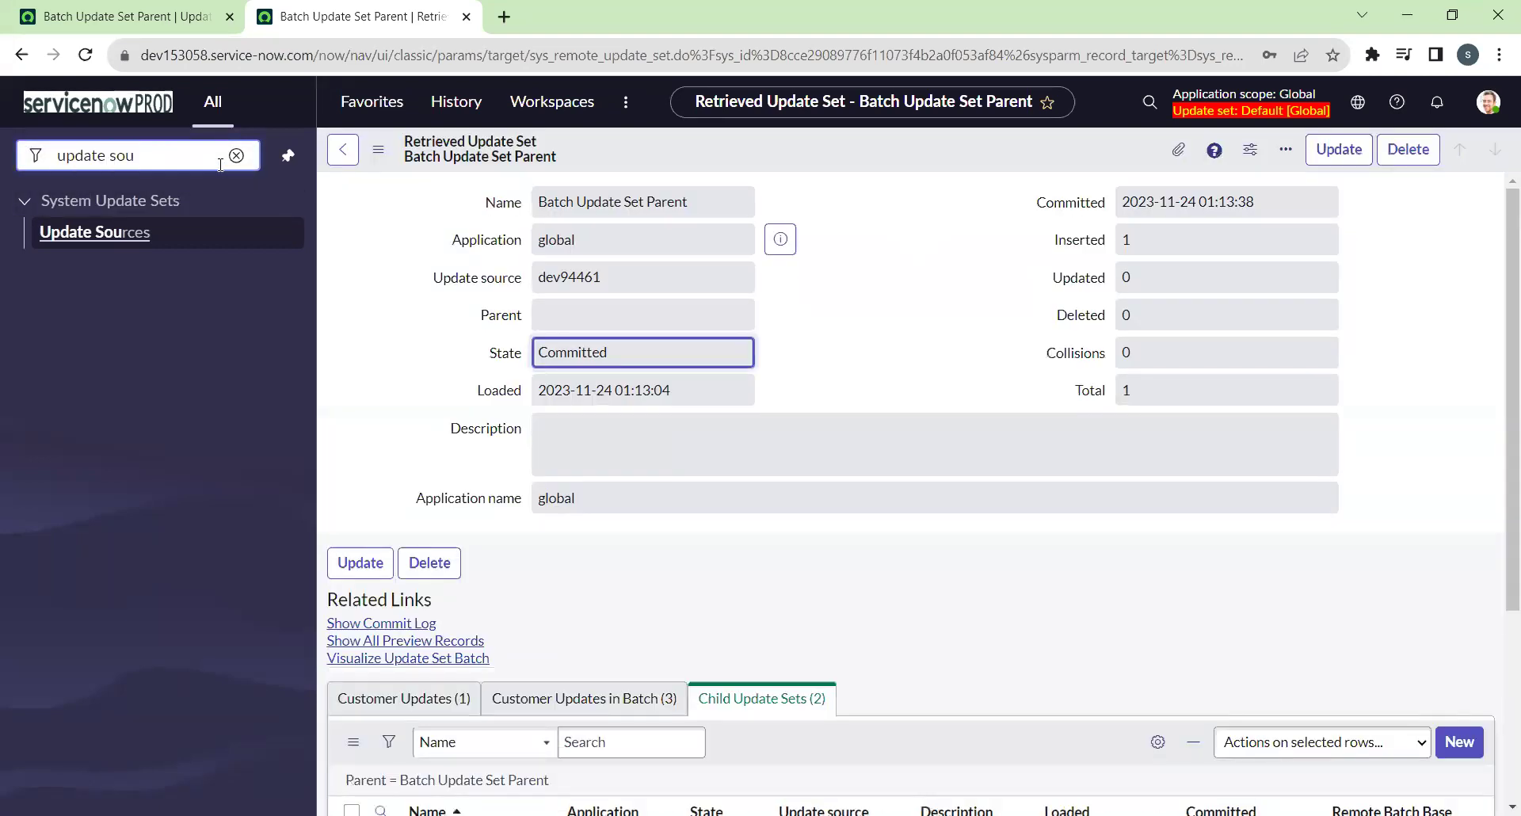
click(220, 165)
key(ctrl+a)
key(BackSpace)
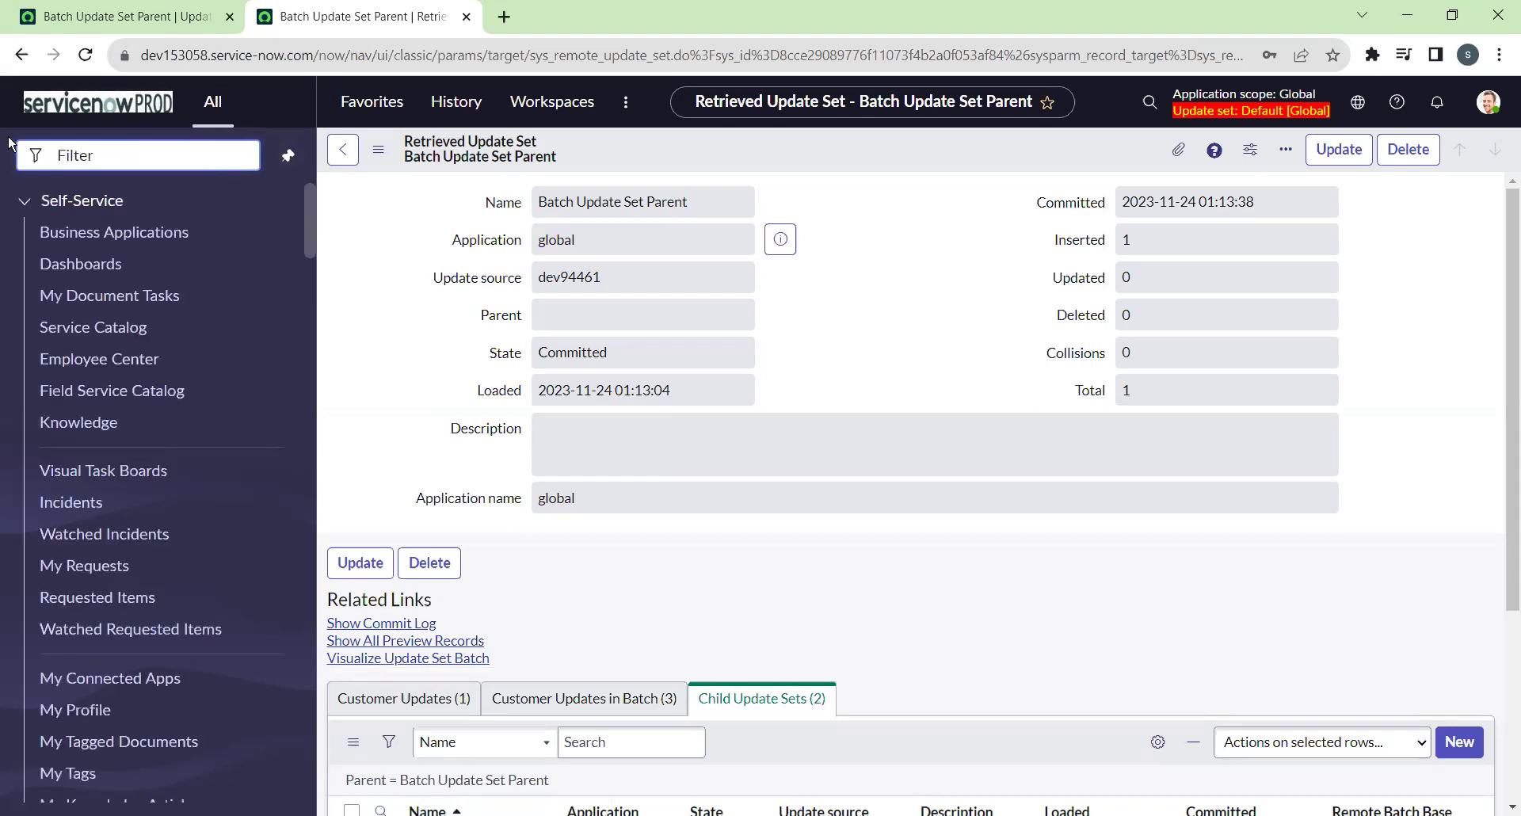
text(inc)
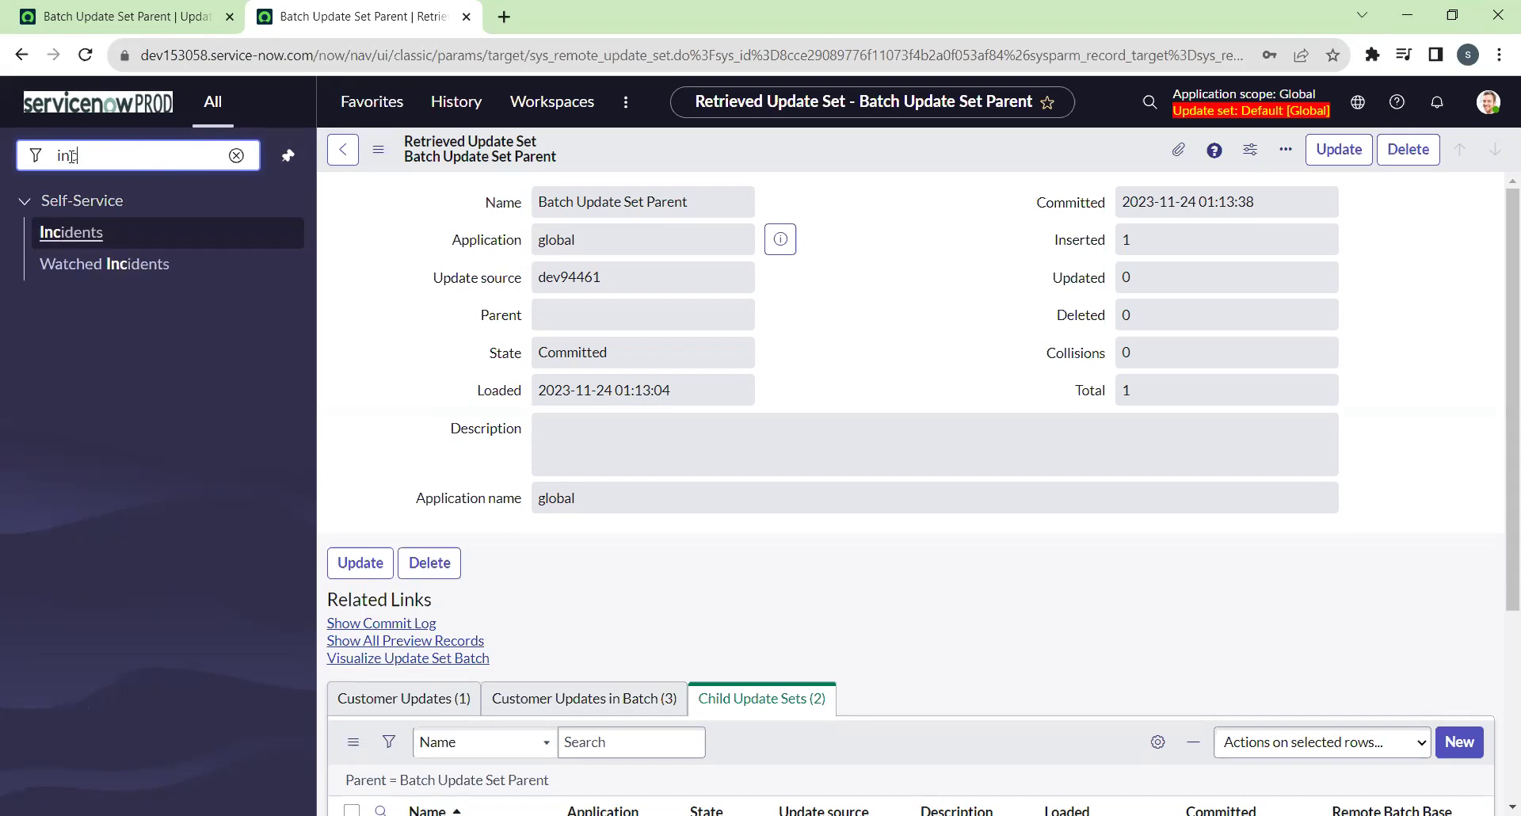
text(ident)
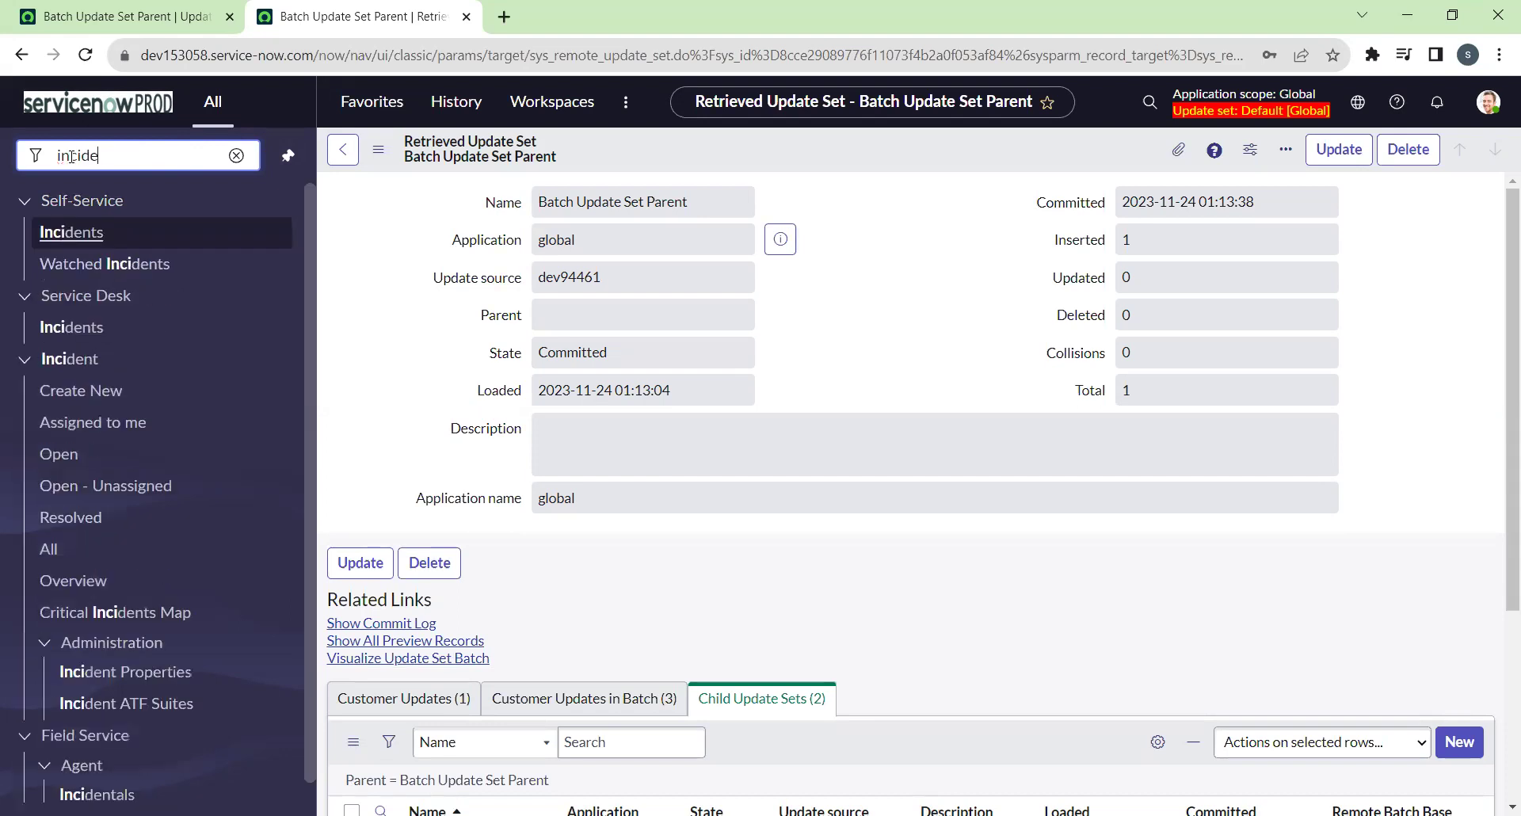
Open the list of all incidents in a new browser tab, open incident INC0009009, and dismiss its alert.
middle_click(56, 520)
click(594, 14)
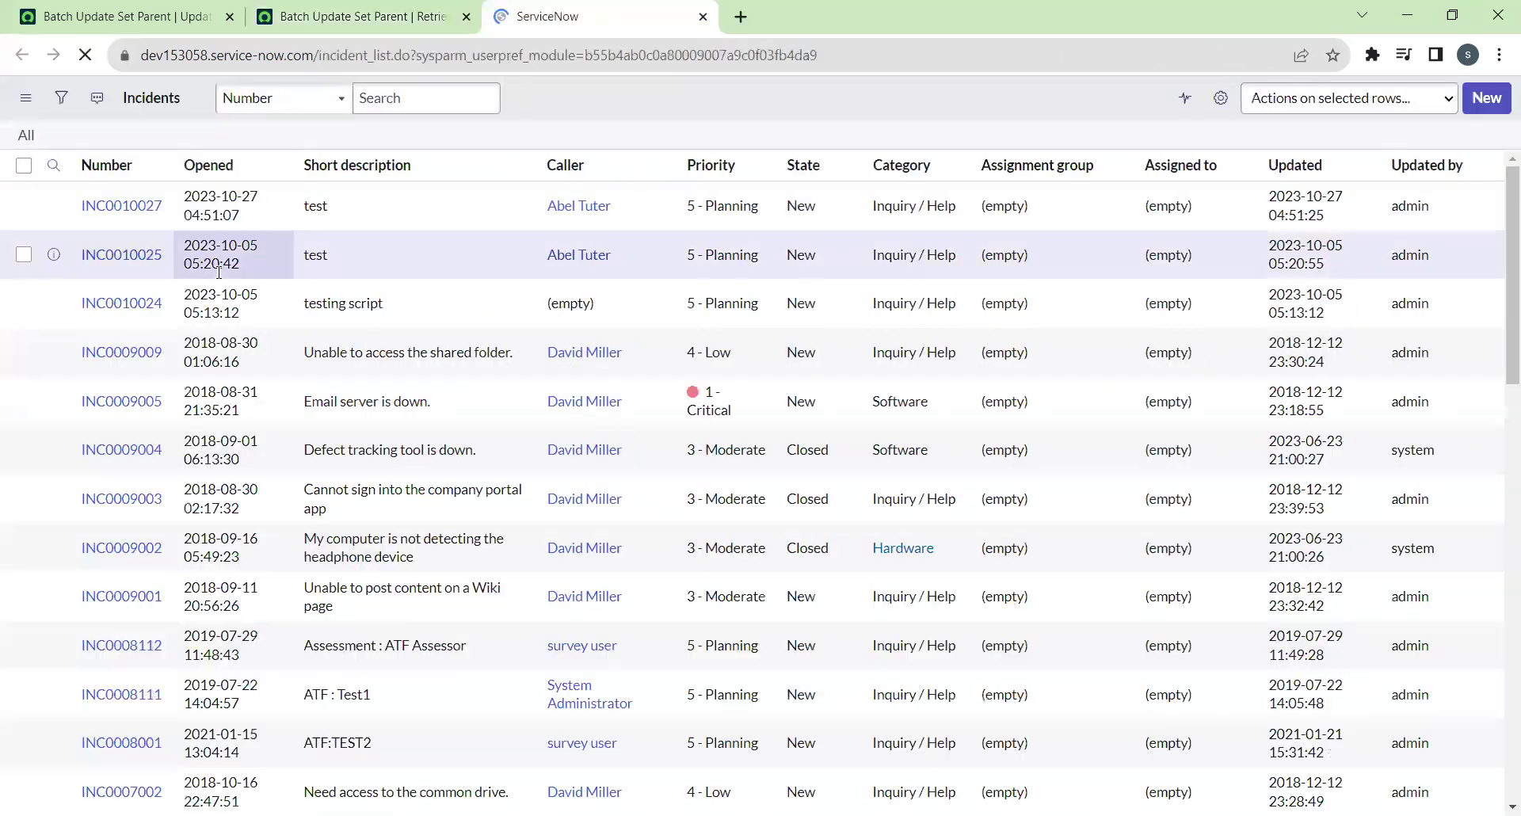
click(111, 395)
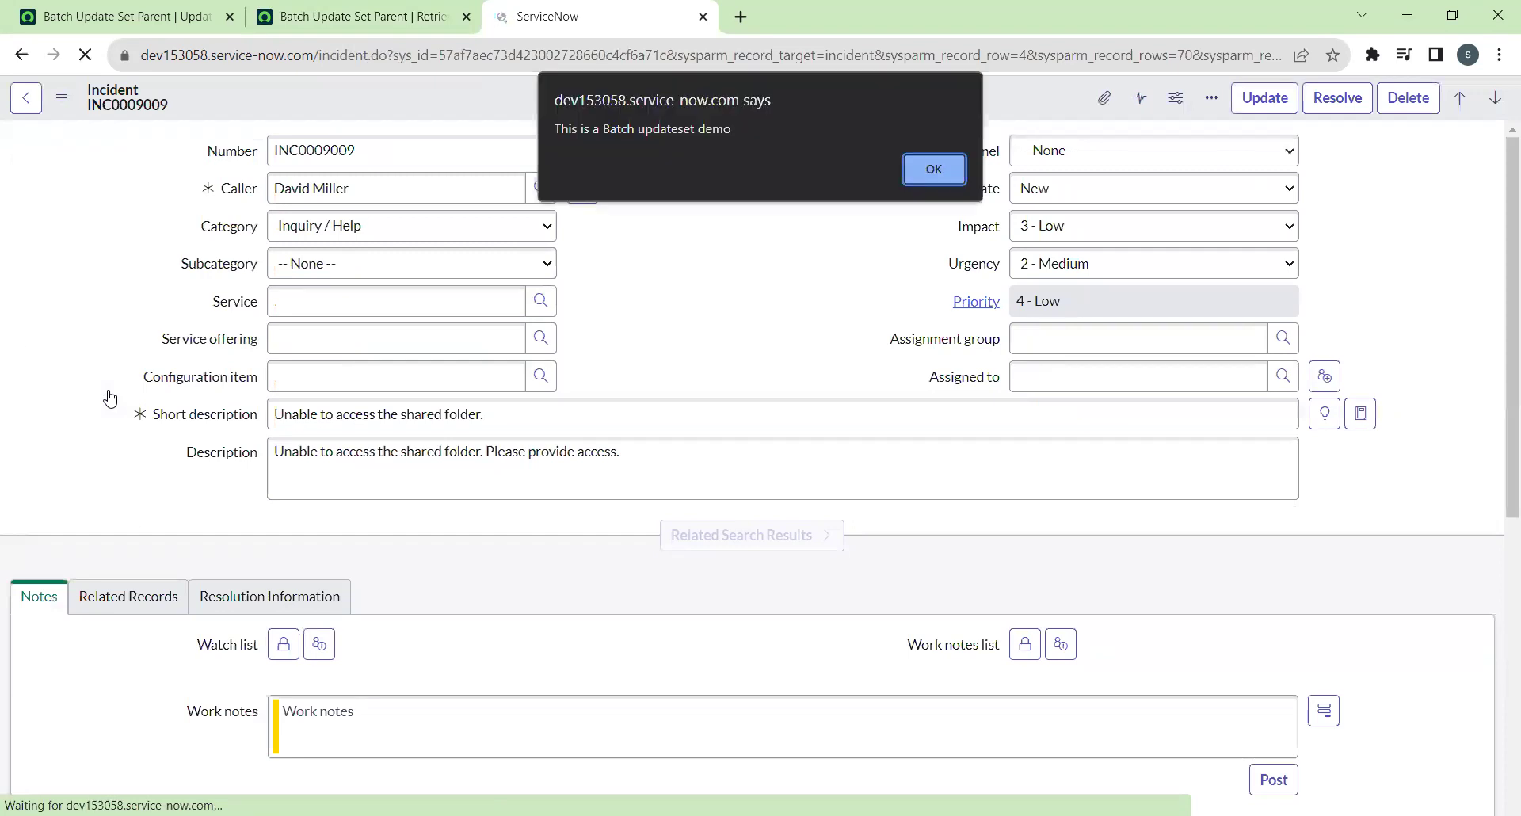
click(939, 168)
Open the list of all problems in a new browser tab and check the information message on problem PRB0007601.
click(352, 16)
click(161, 161)
text(proble)
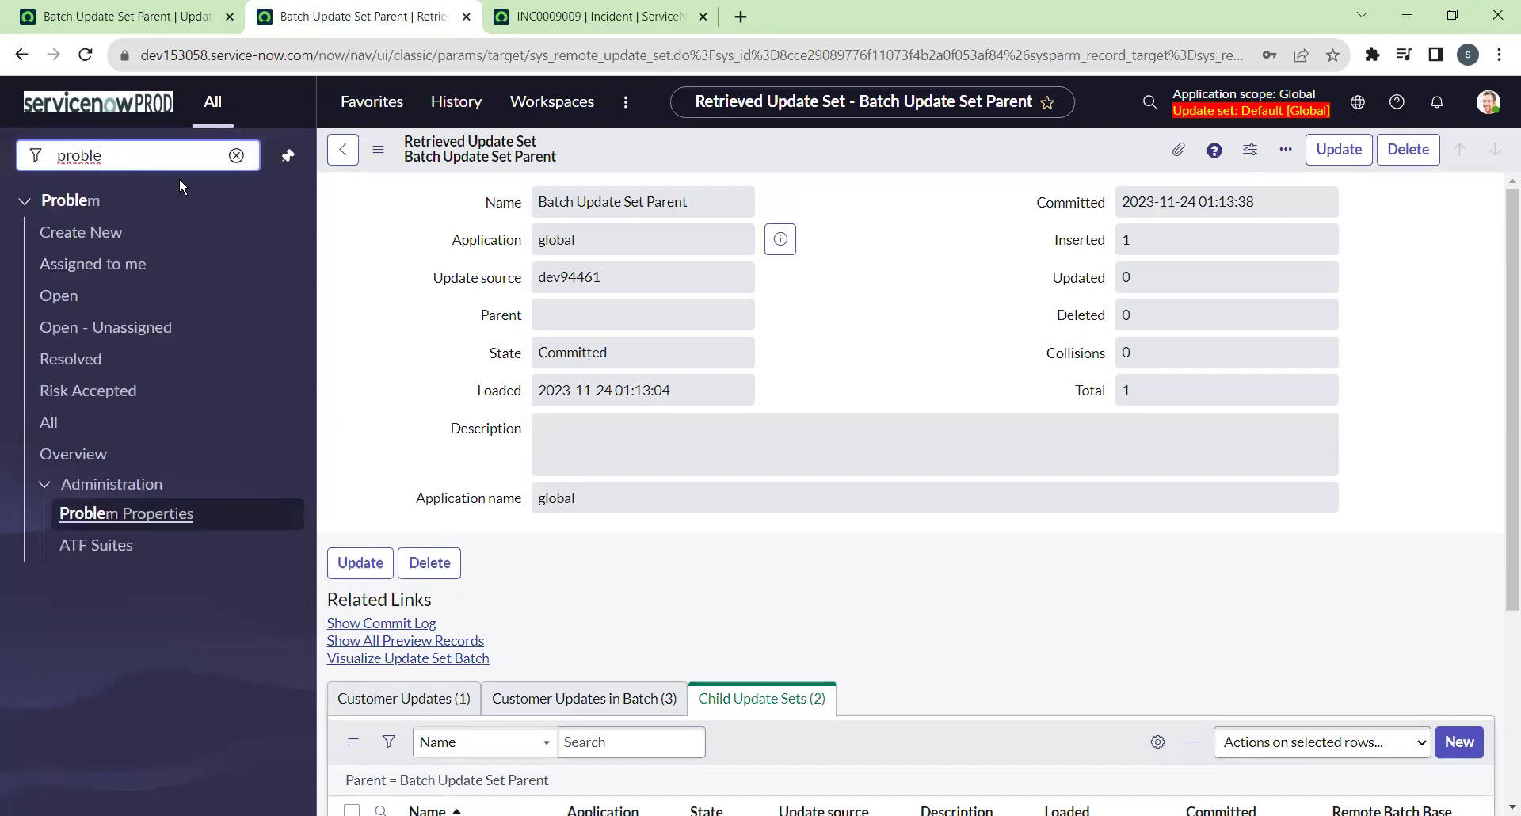
click(65, 420)
click(780, 14)
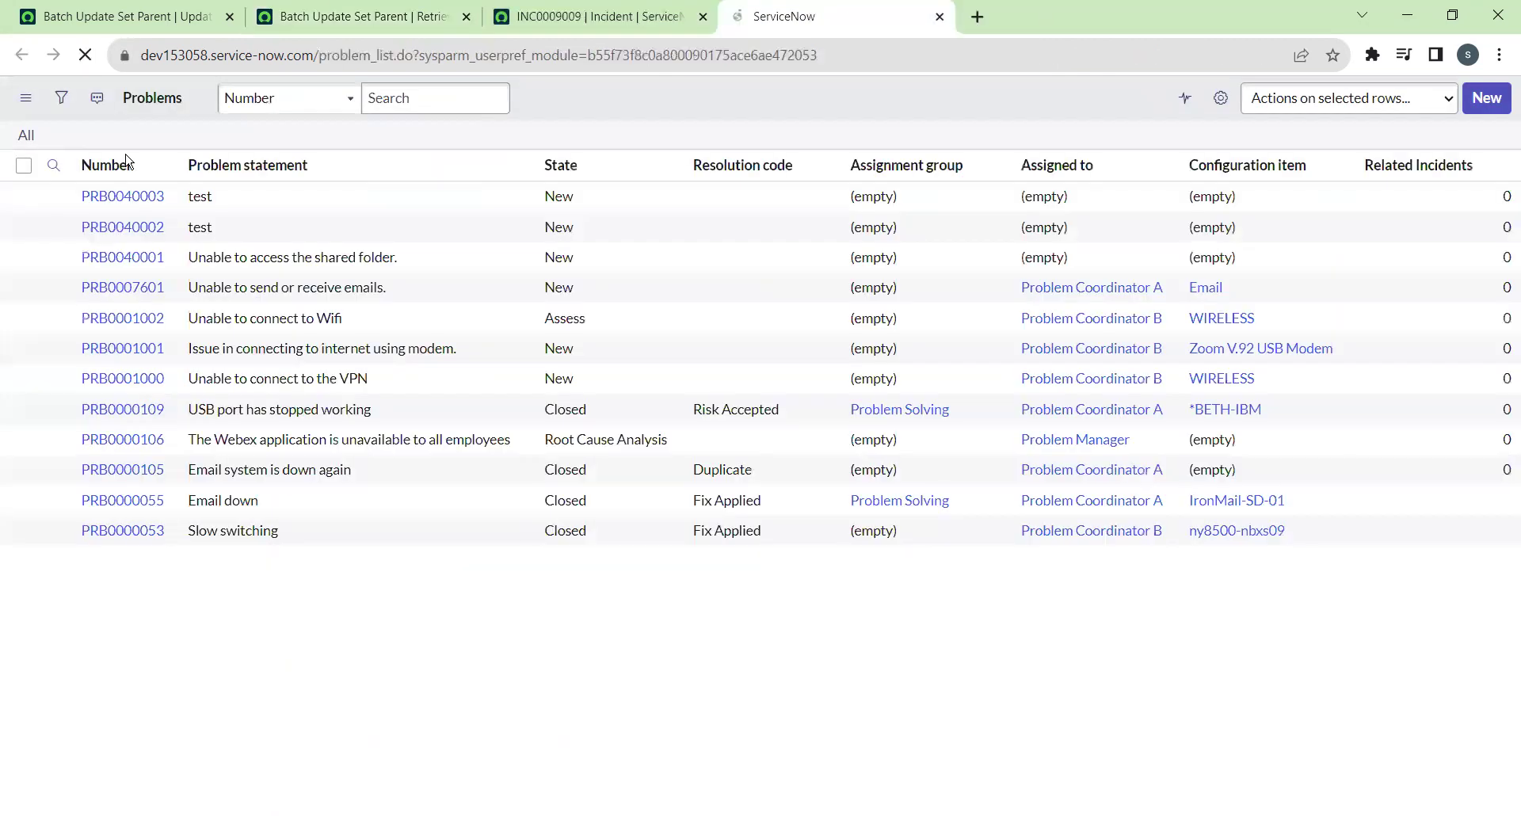
click(119, 339)
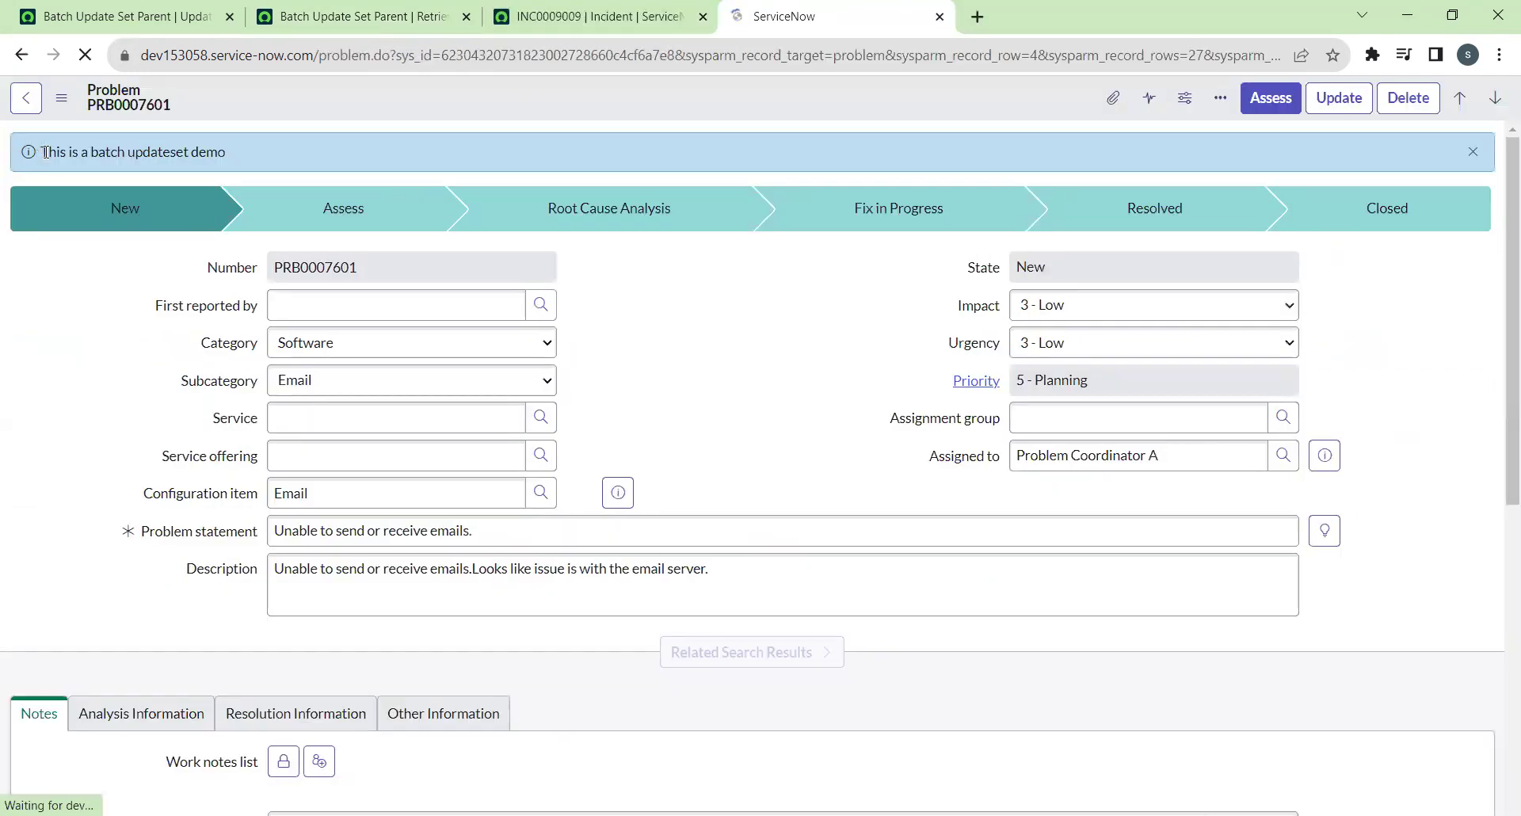
drag(43, 150, 230, 154)
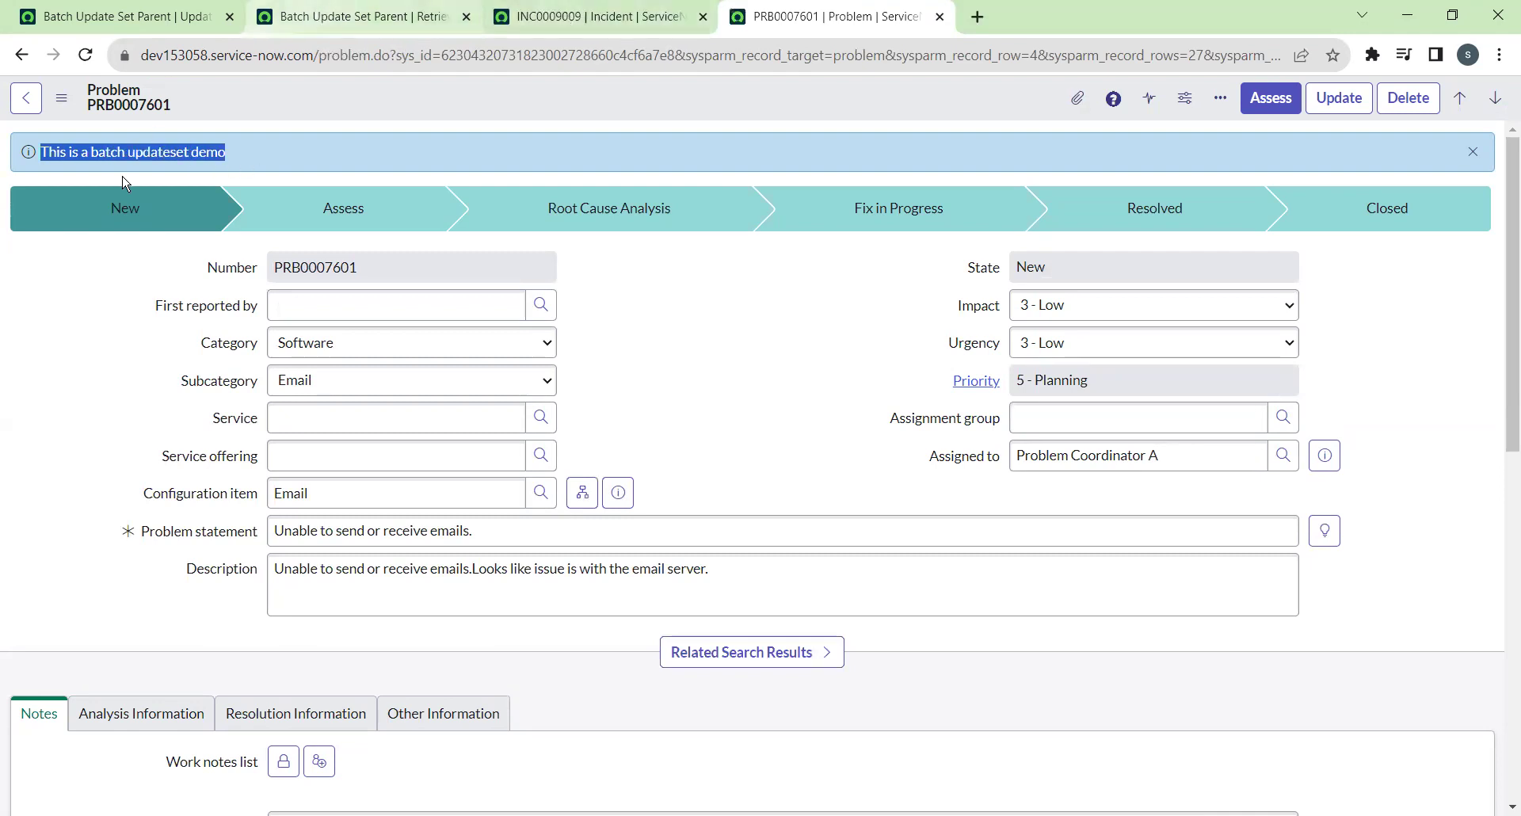
Open the list of all change requests in a new browser tab, open CHG0040007, and dismiss its alert.
click(363, 19)
click(148, 156)
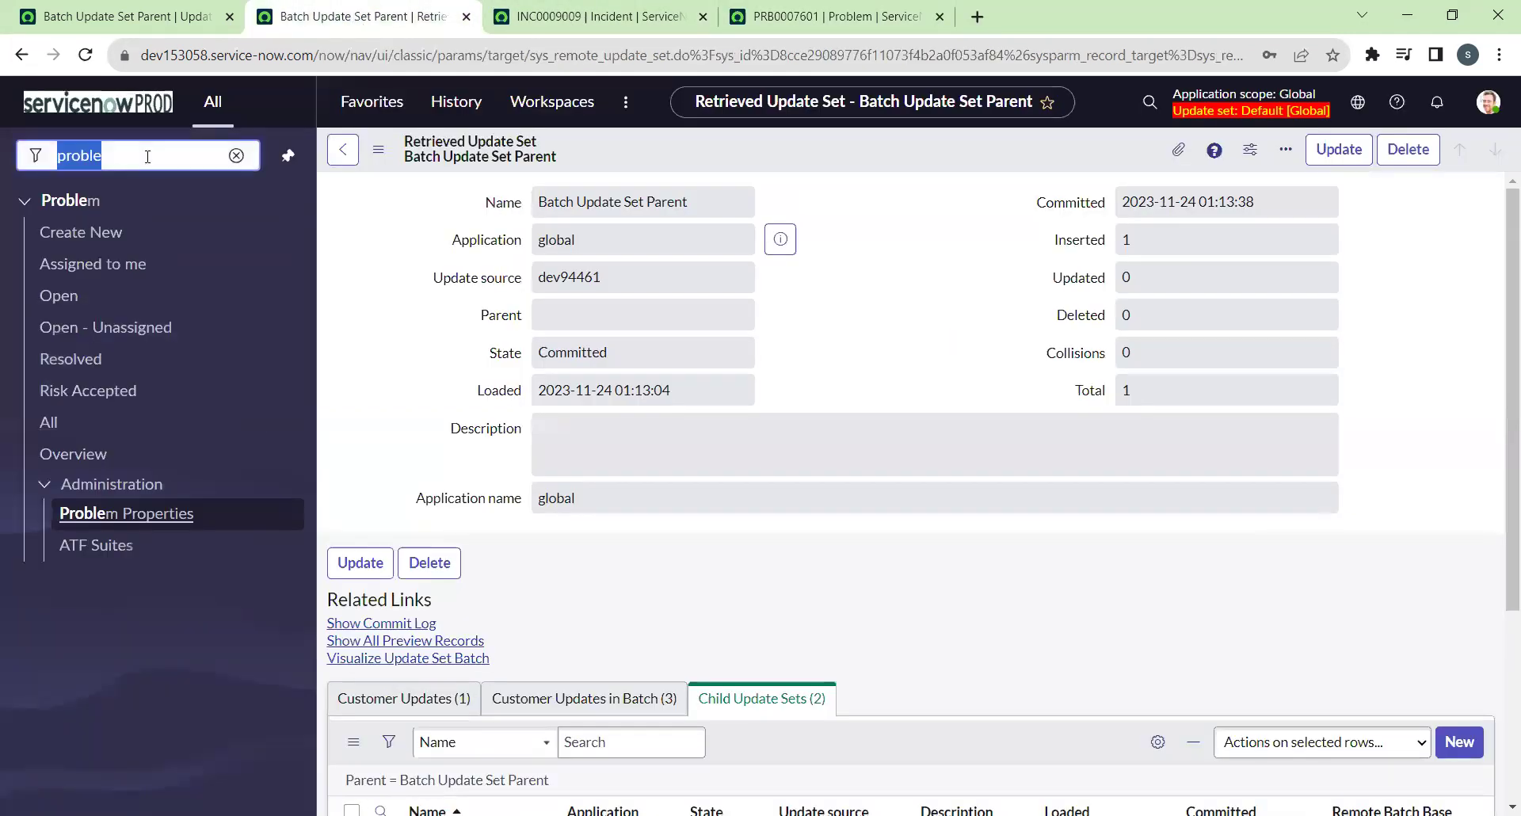
text(change)
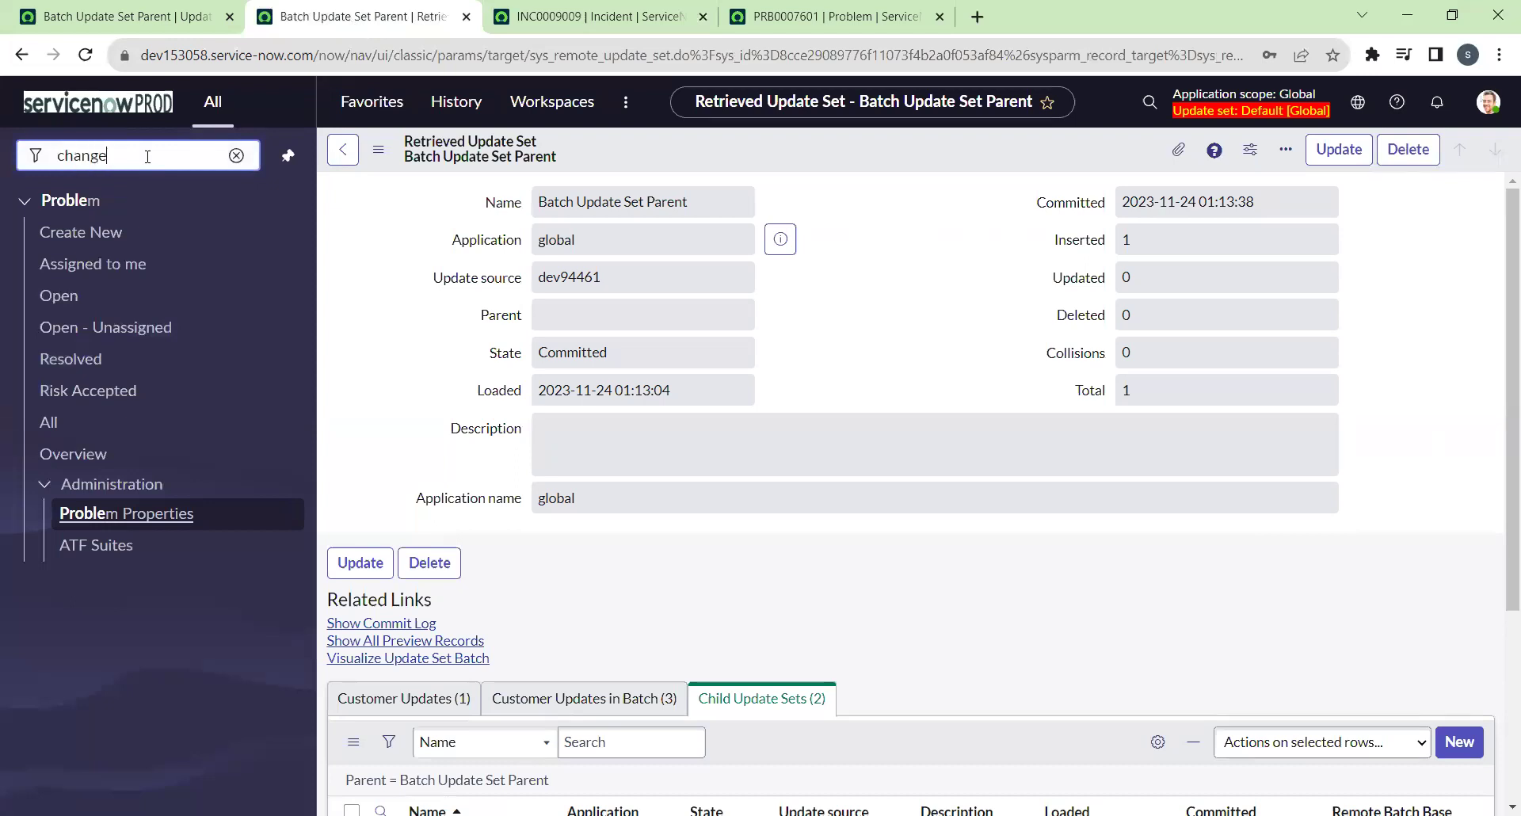
click(40, 326)
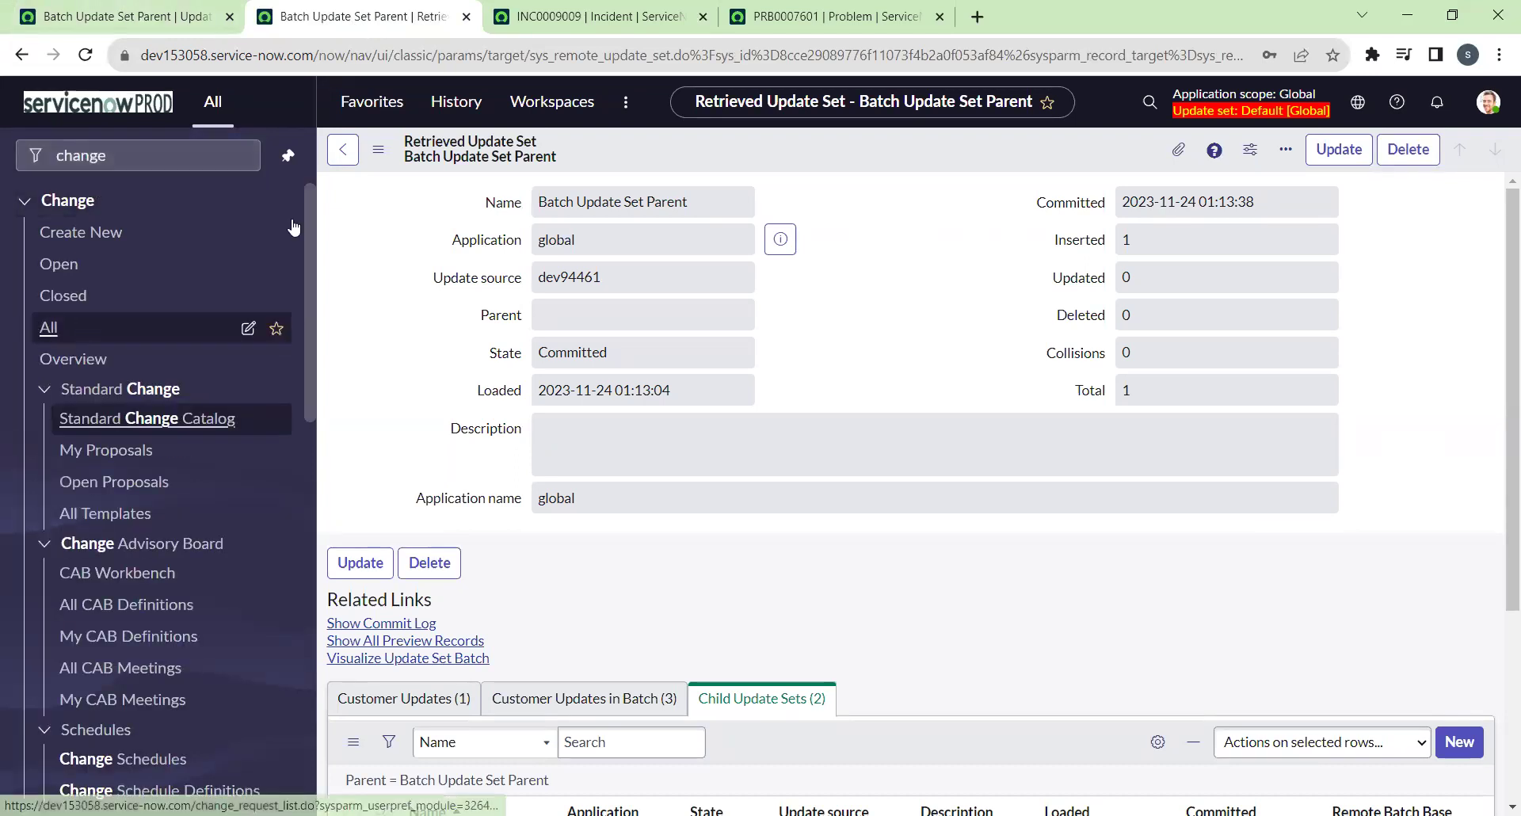
click(1106, 15)
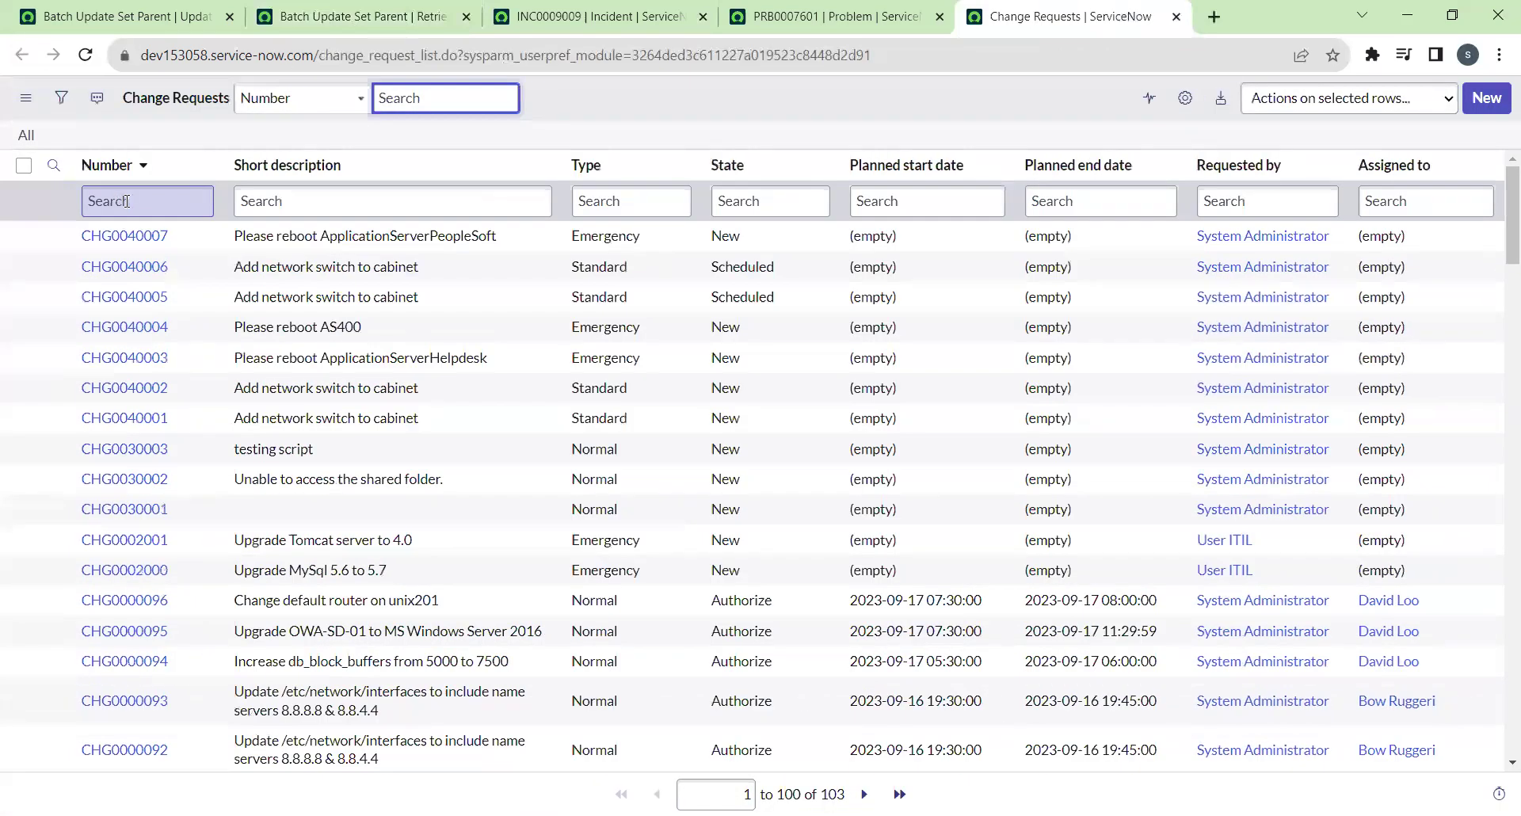
click(123, 235)
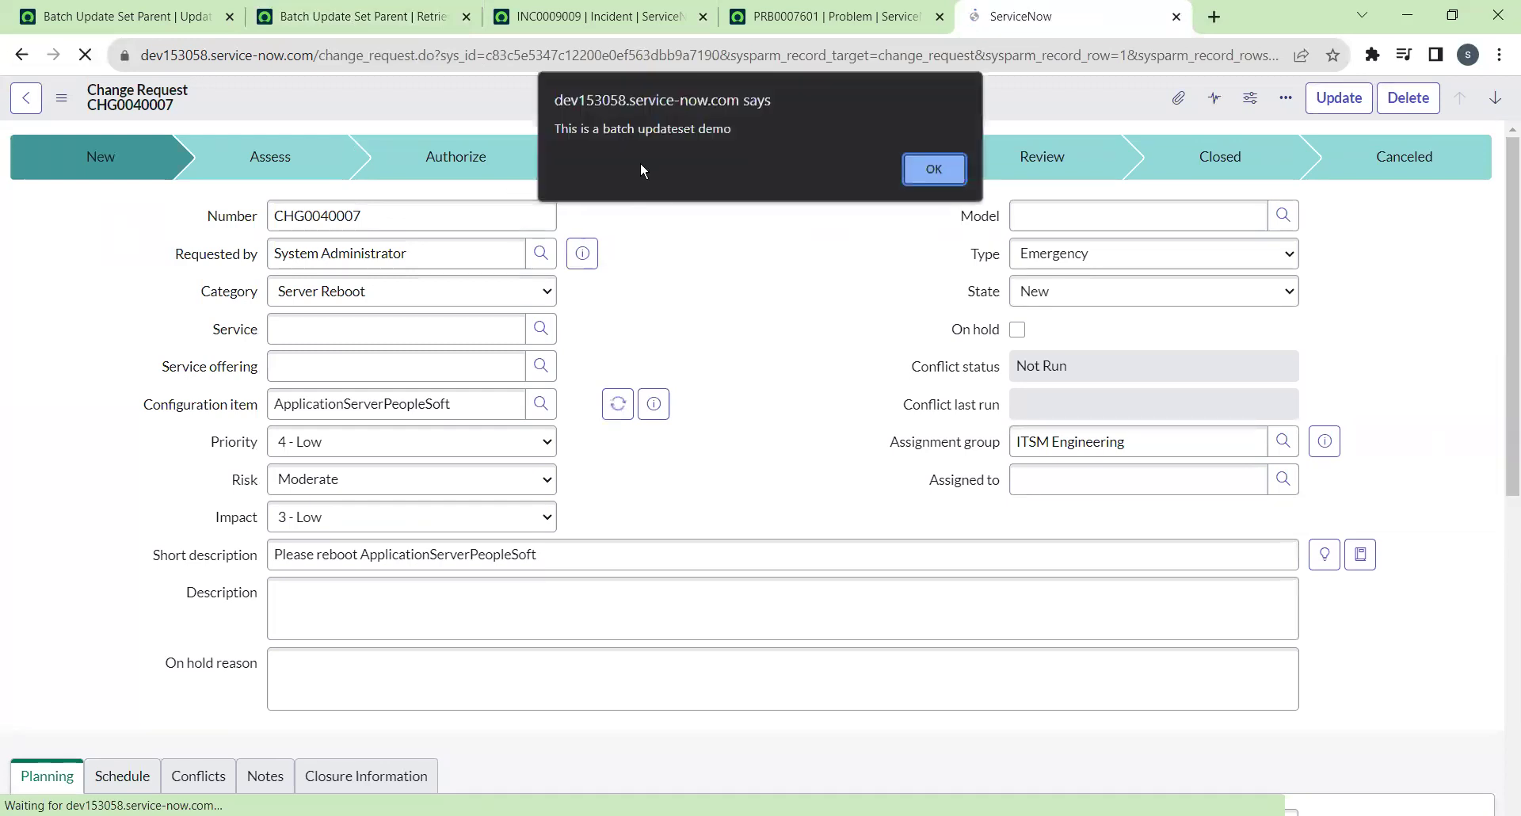
click(933, 164)
Review the opened problem, incident and change request records again, and return to the retrieved Batch Update Set Parent.
click(892, 16)
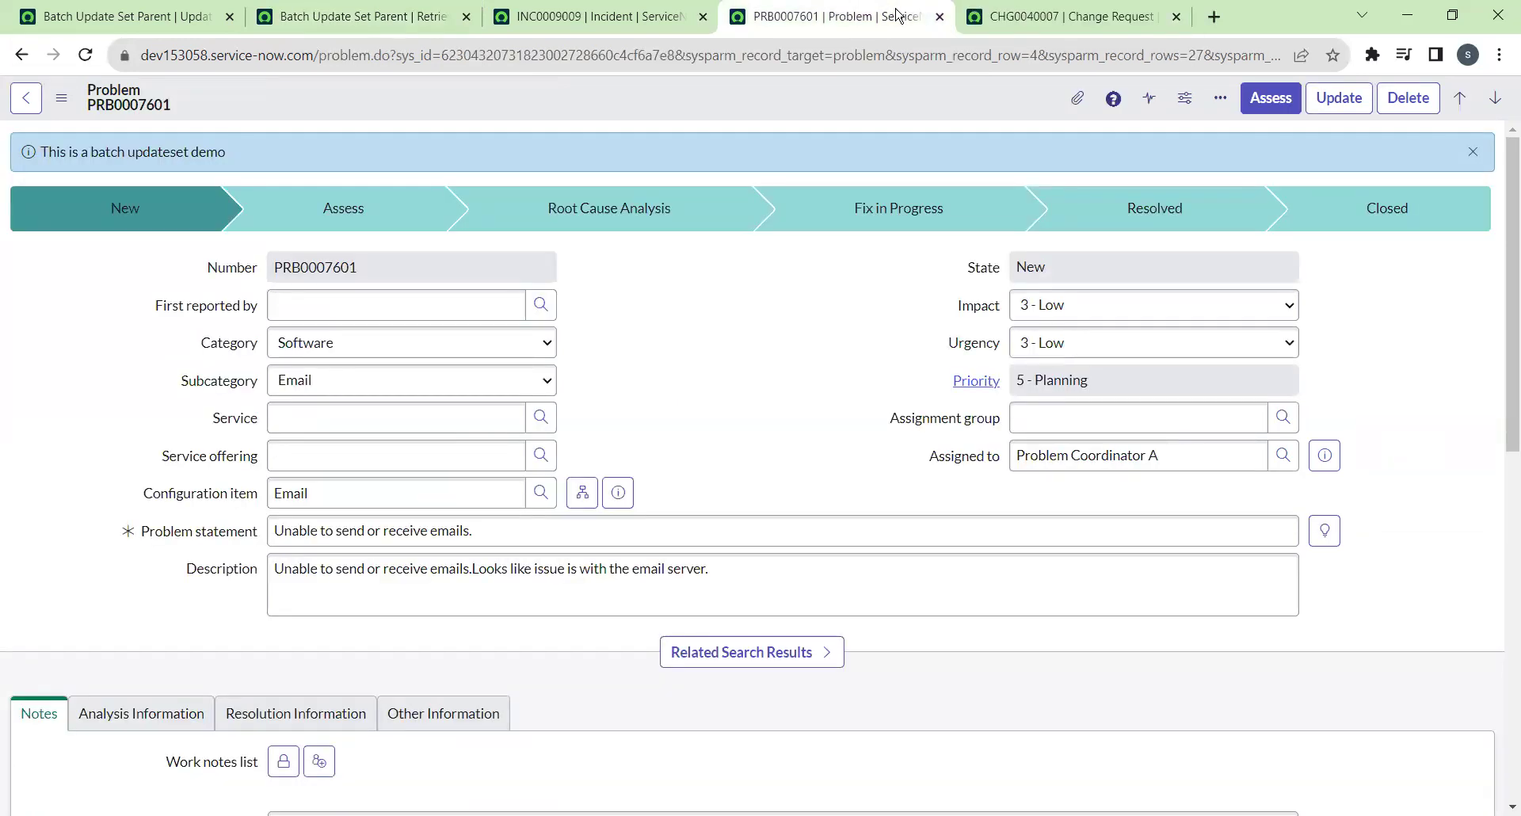
click(670, 14)
click(832, 16)
click(1053, 16)
click(554, 16)
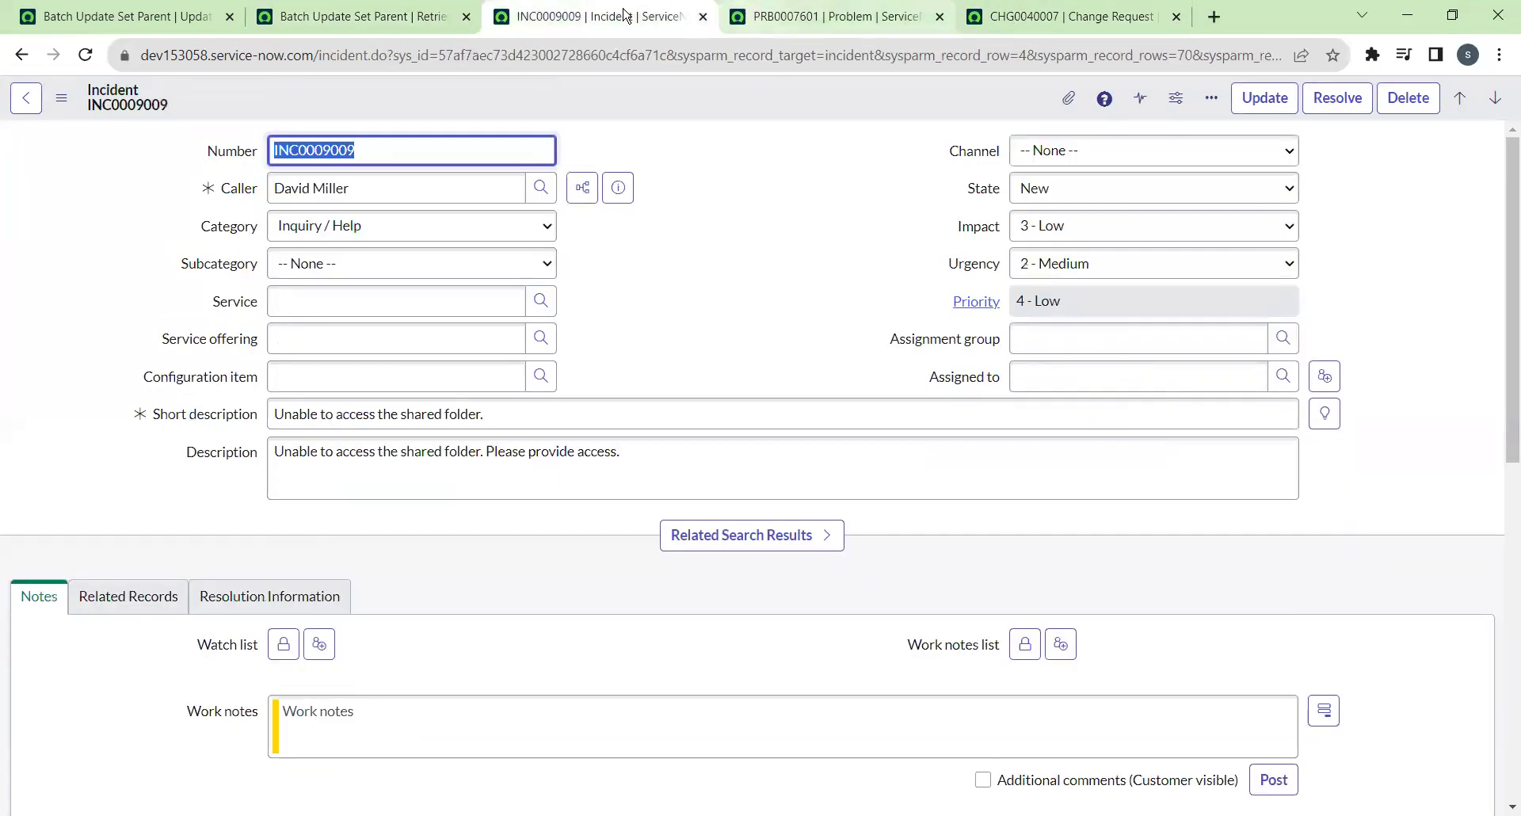
click(373, 16)
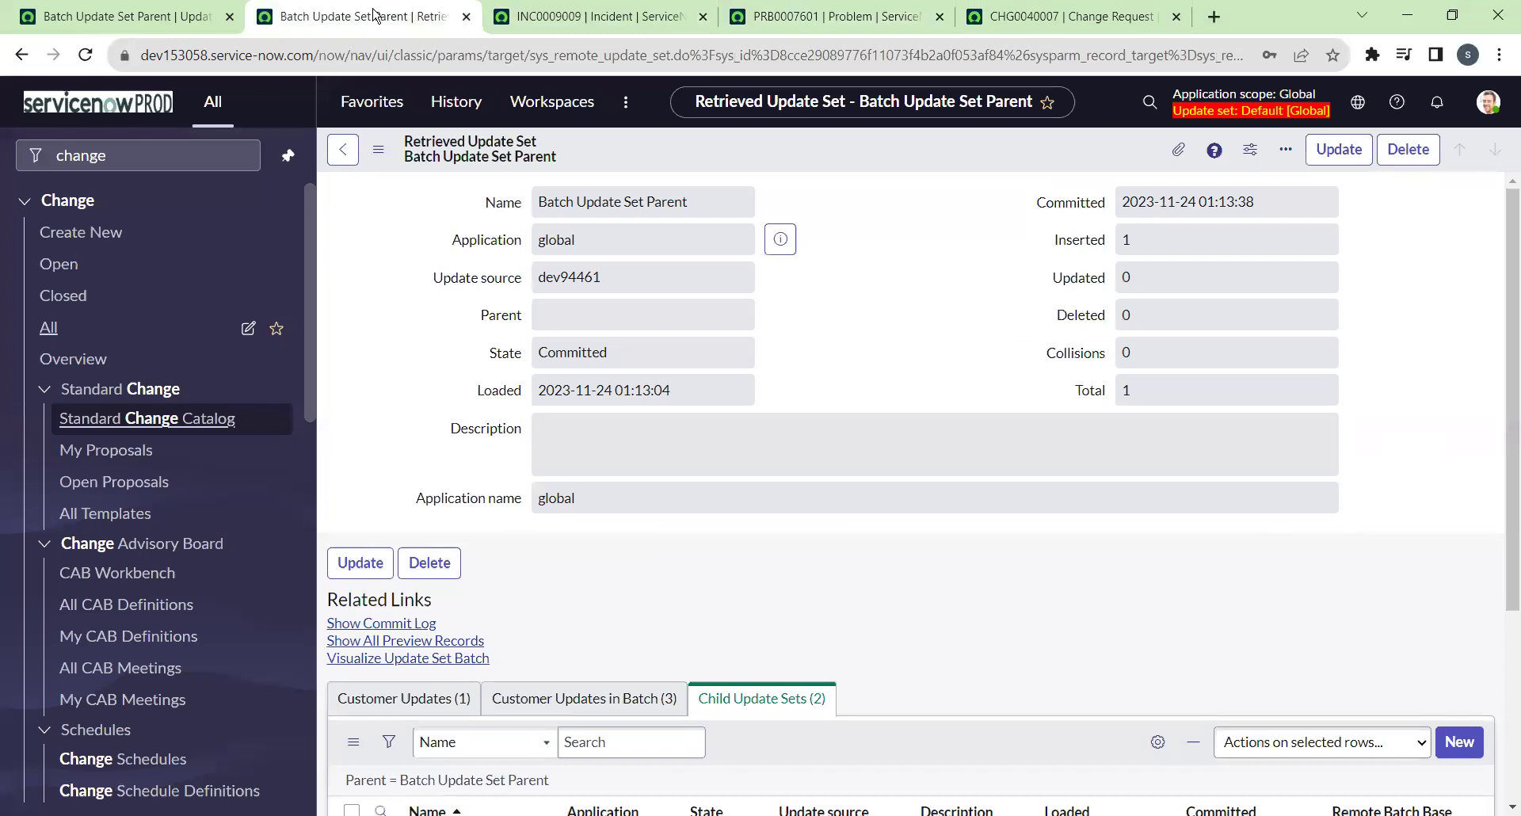